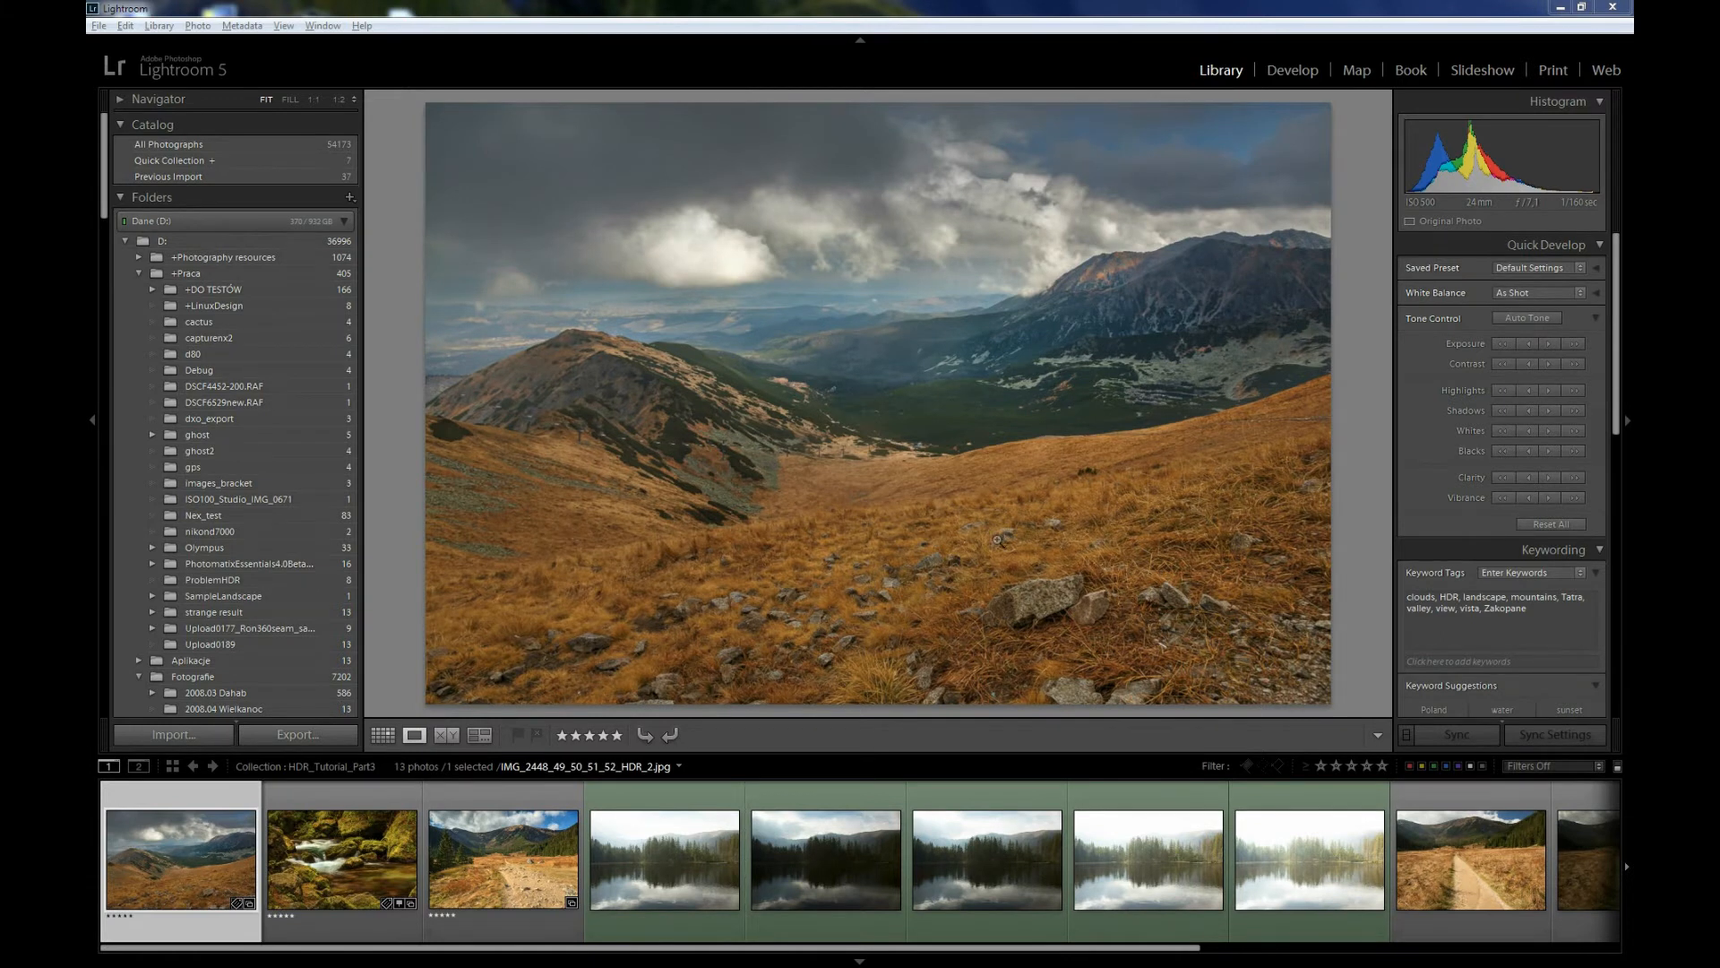
# - Review the three finished HDR photos and compare the valley one with the original IMG_1078.dng exposure
pyautogui.click(357, 853)
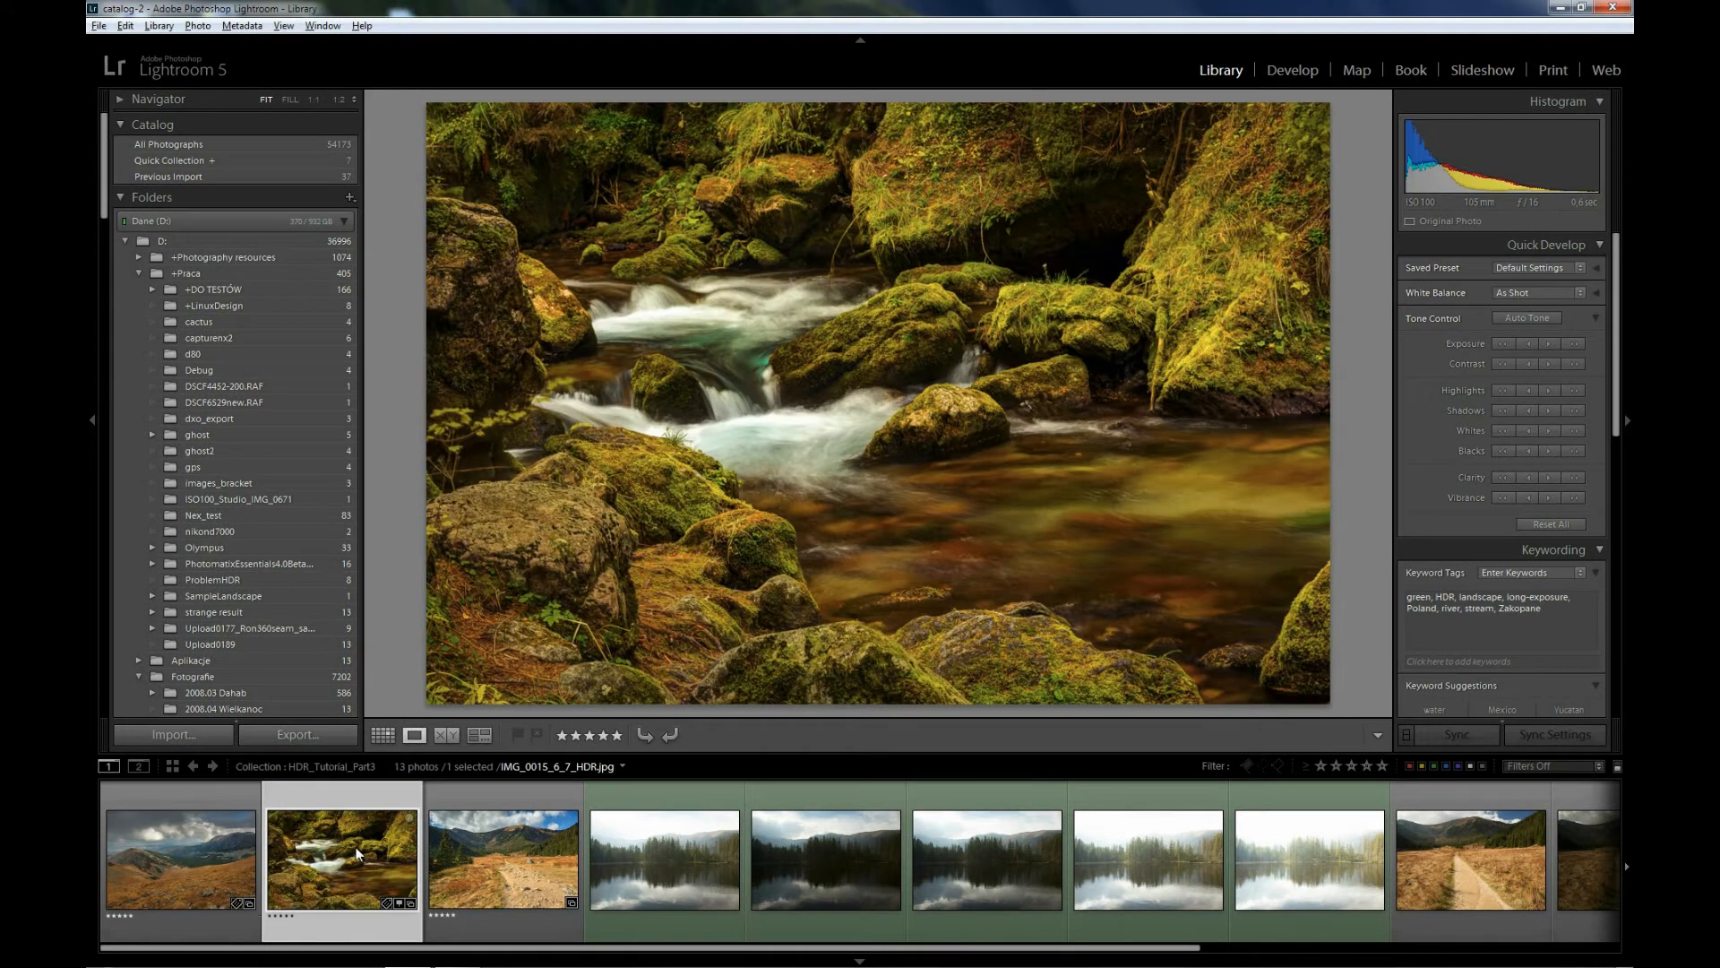
pyautogui.click(508, 842)
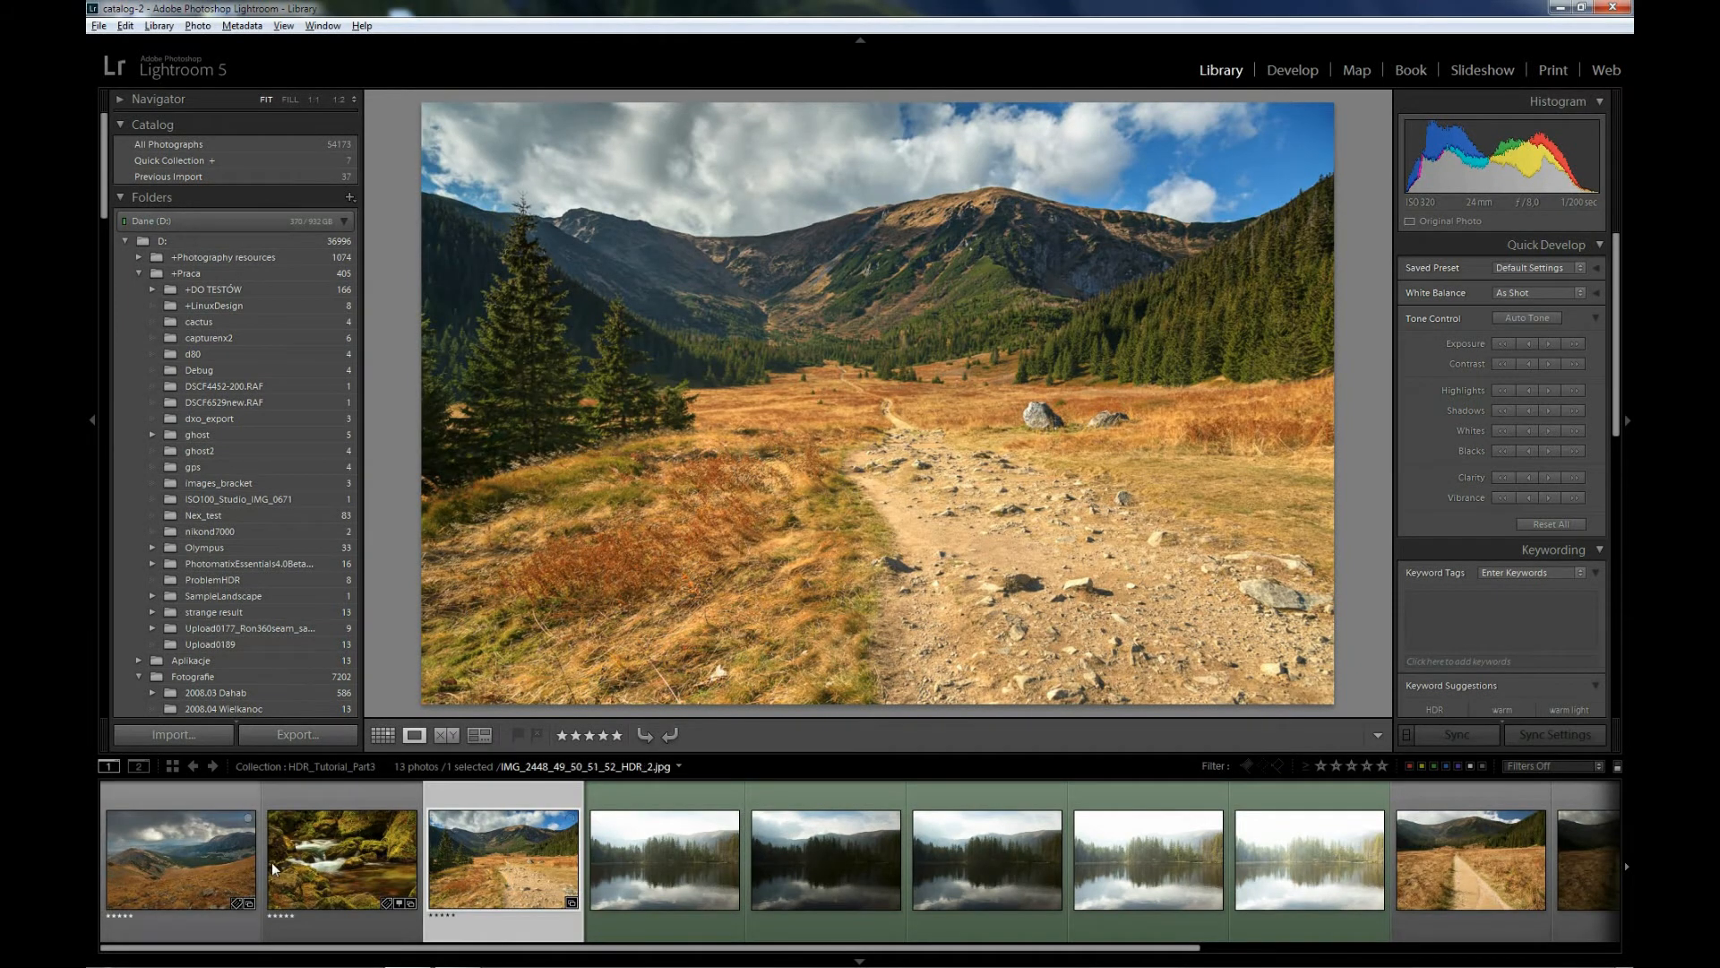
pyautogui.click(228, 859)
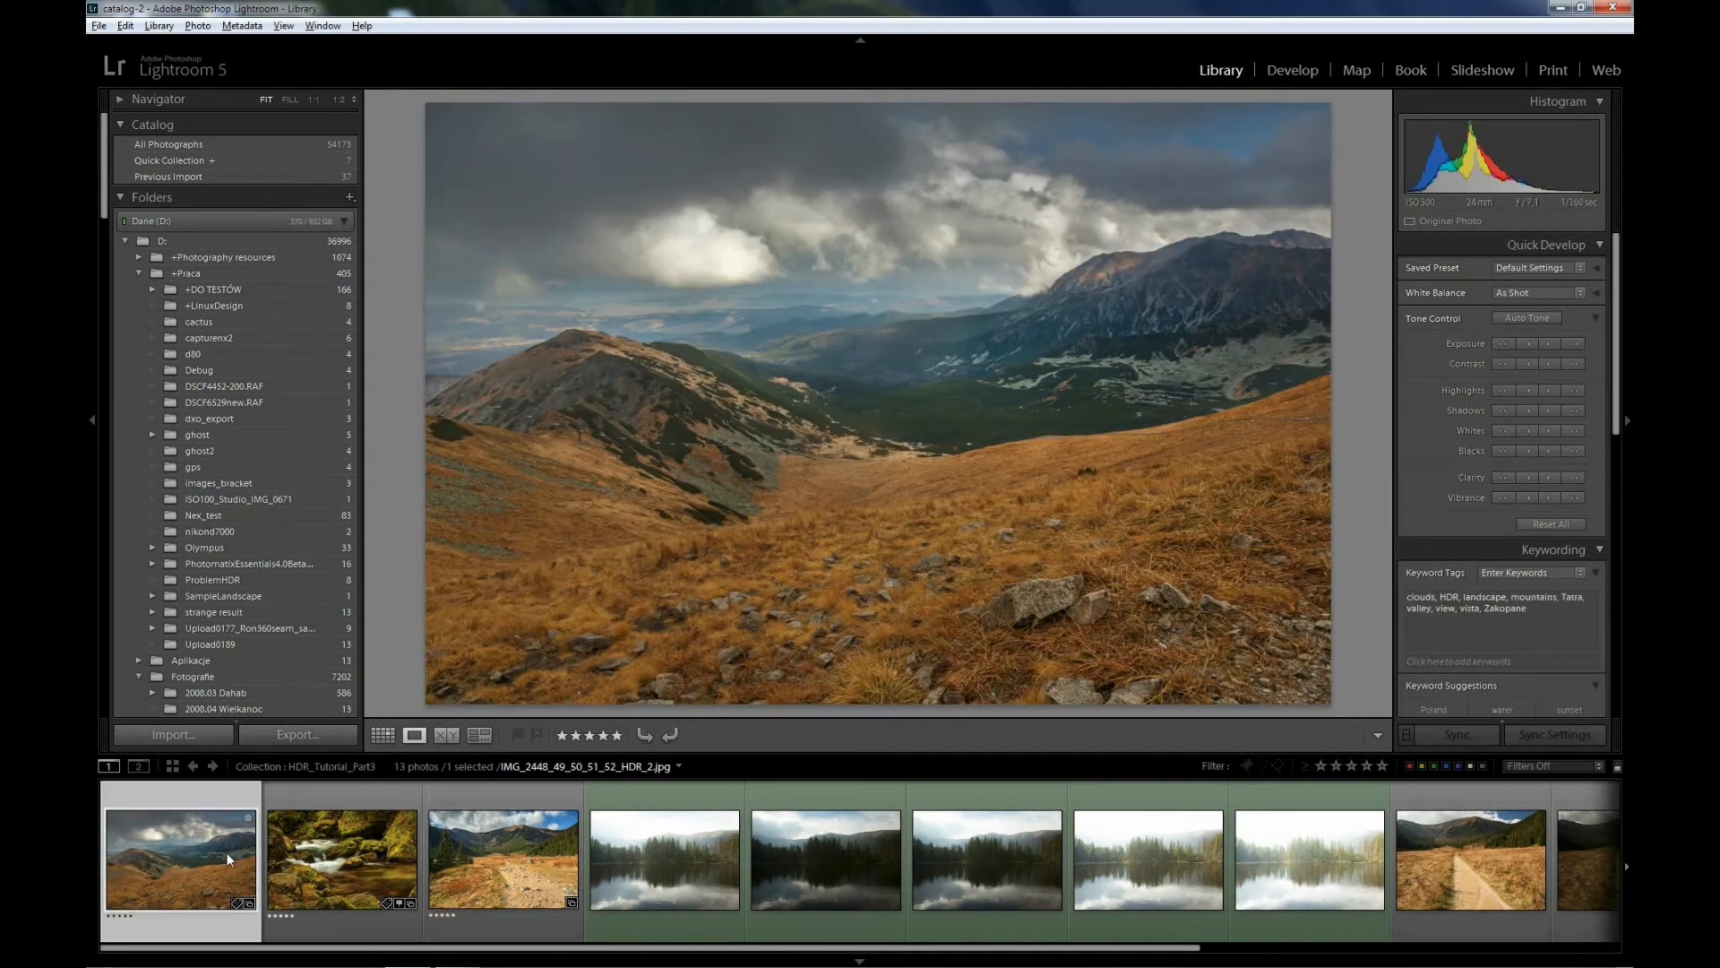
pyautogui.press('Right')
pyautogui.press('Right')
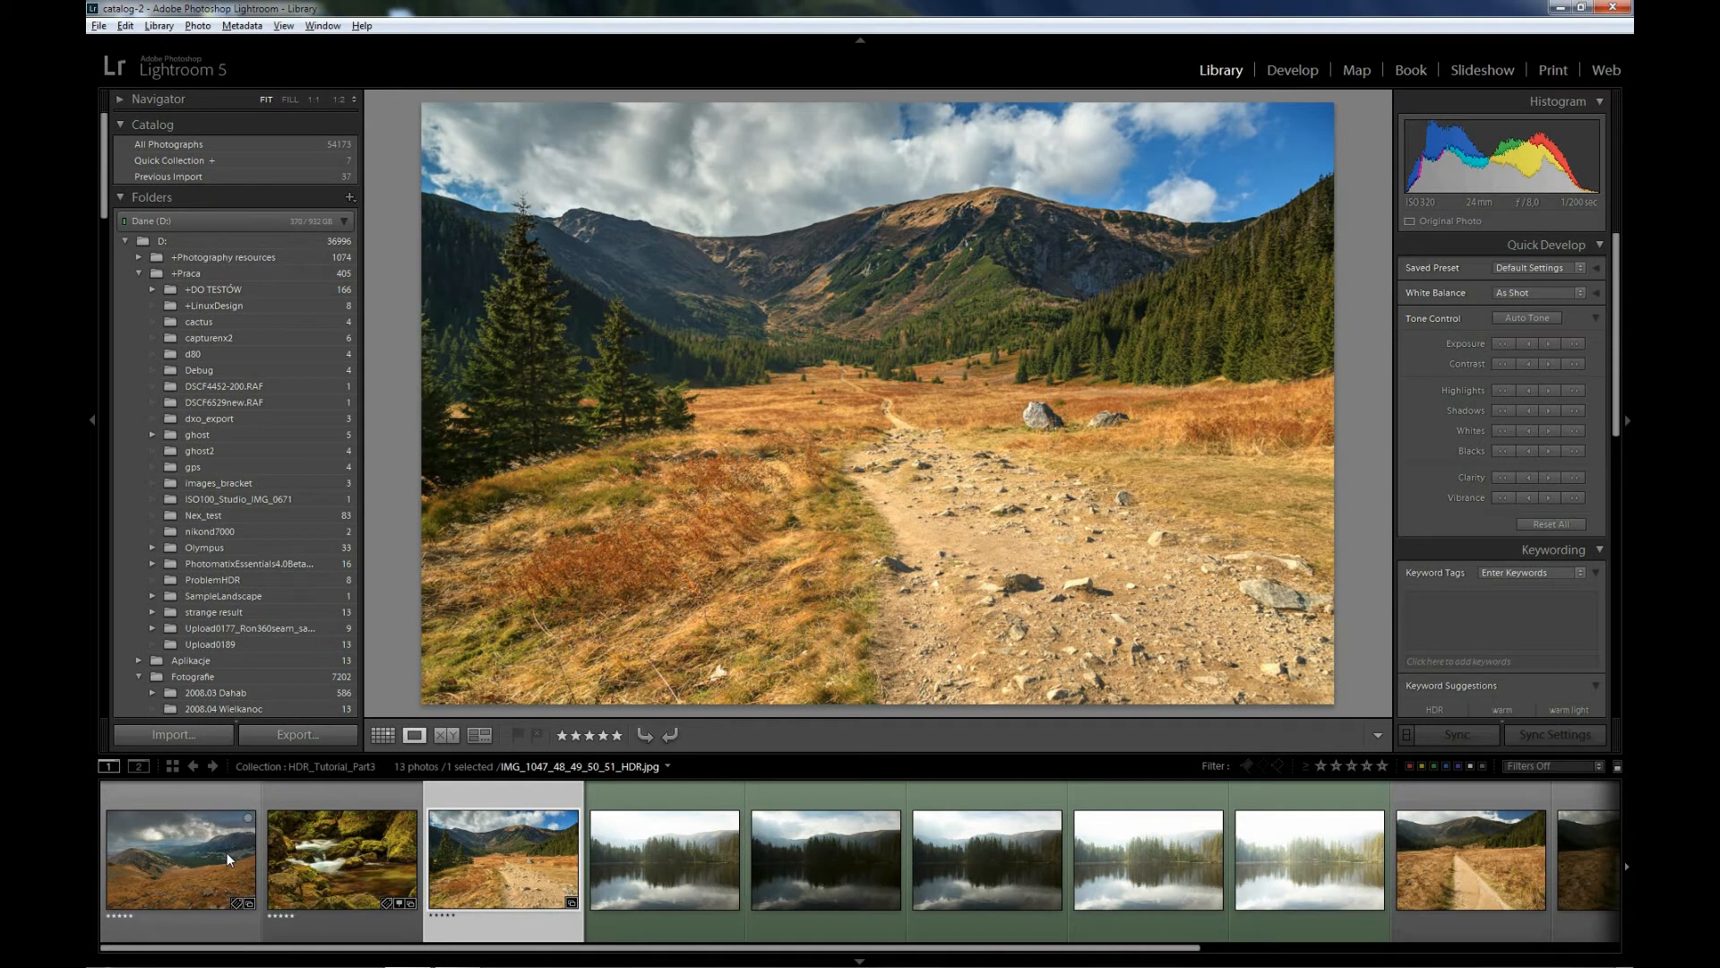
pyautogui.scroll(-5, 1048, 883)
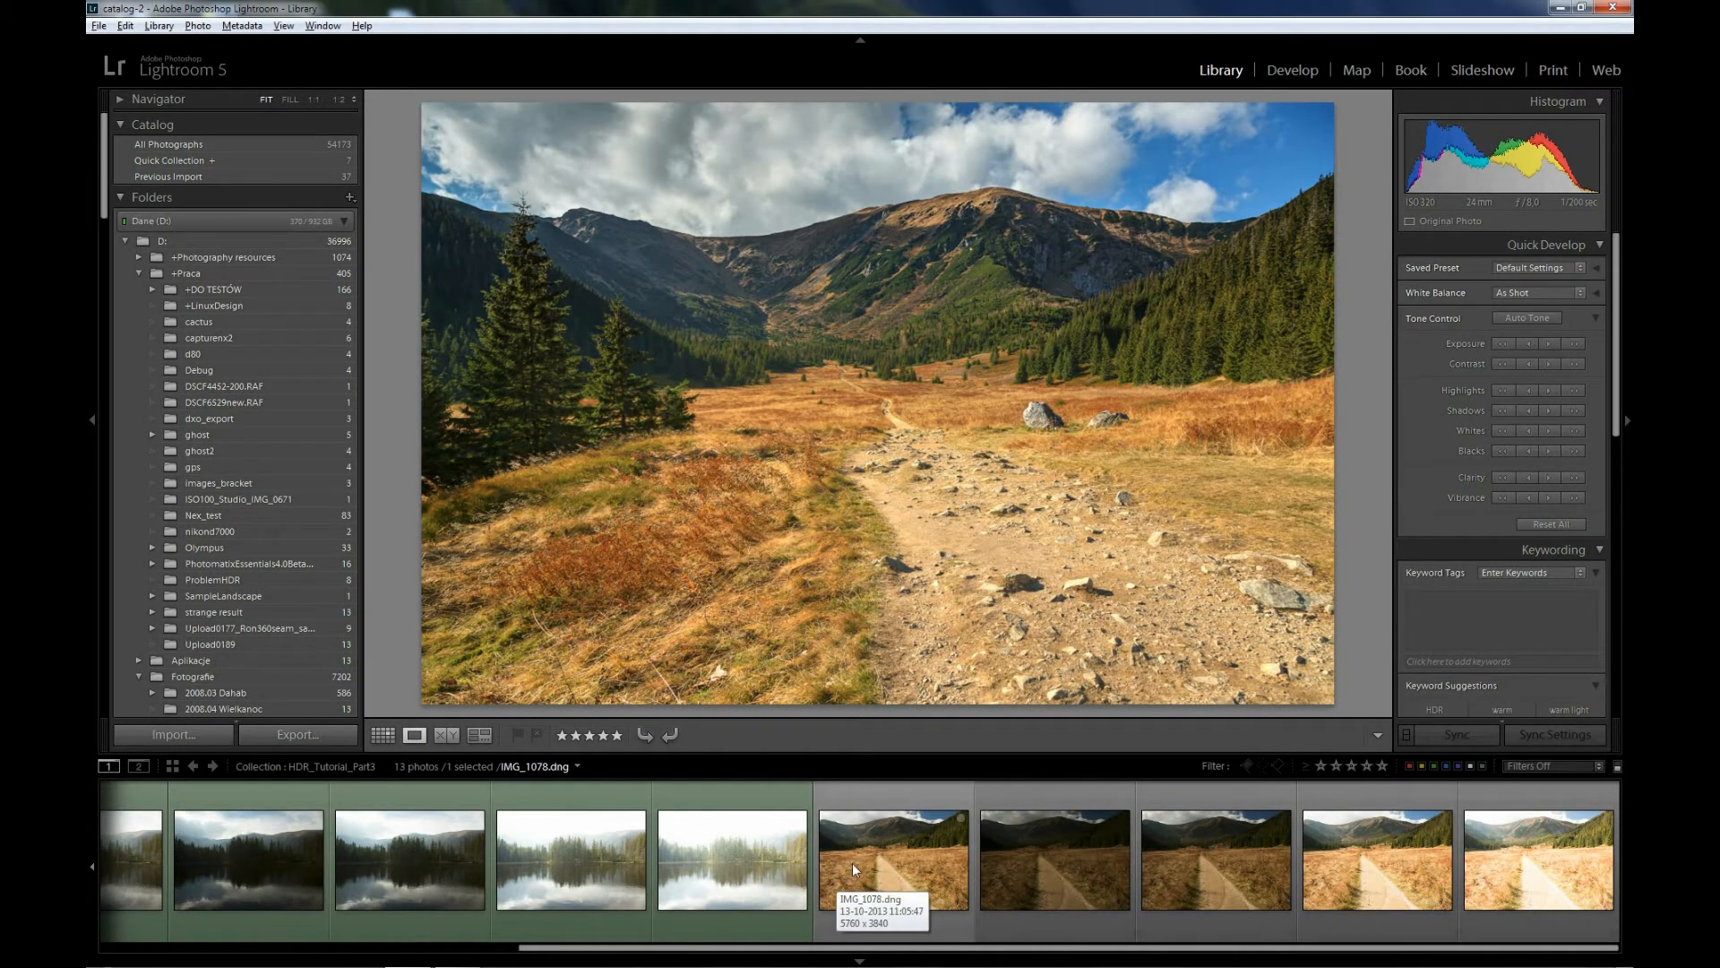
pyautogui.click(853, 869)
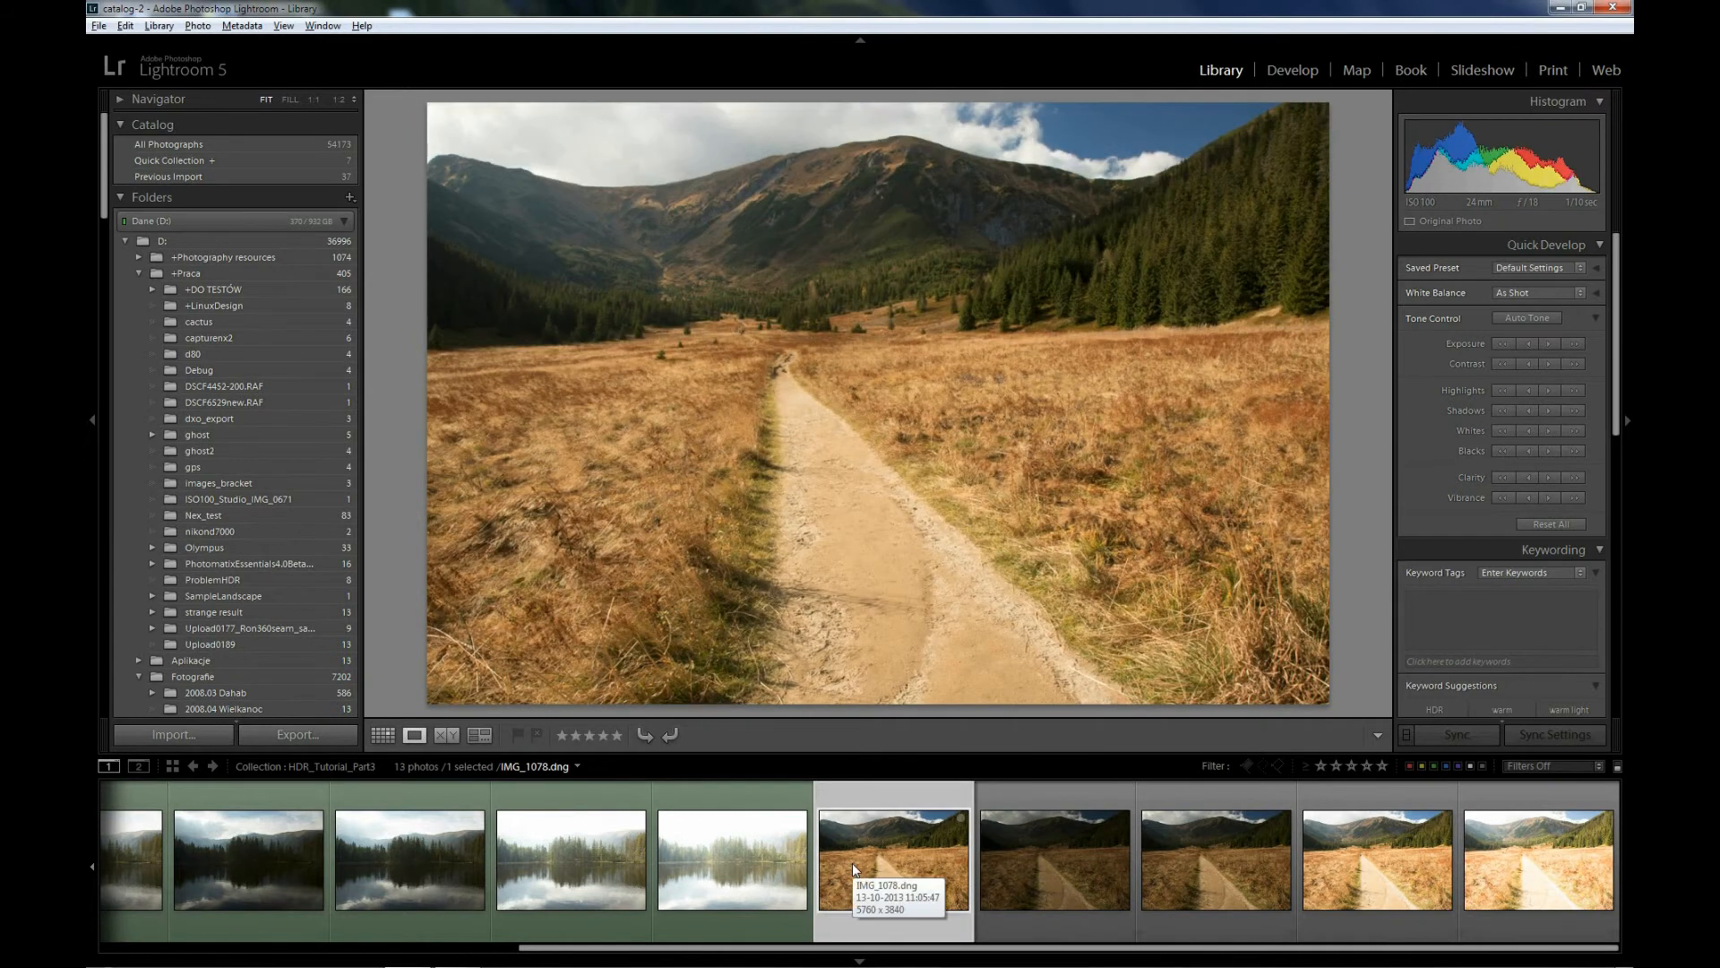
pyautogui.scroll(3, 890, 860)
pyautogui.click(435, 864)
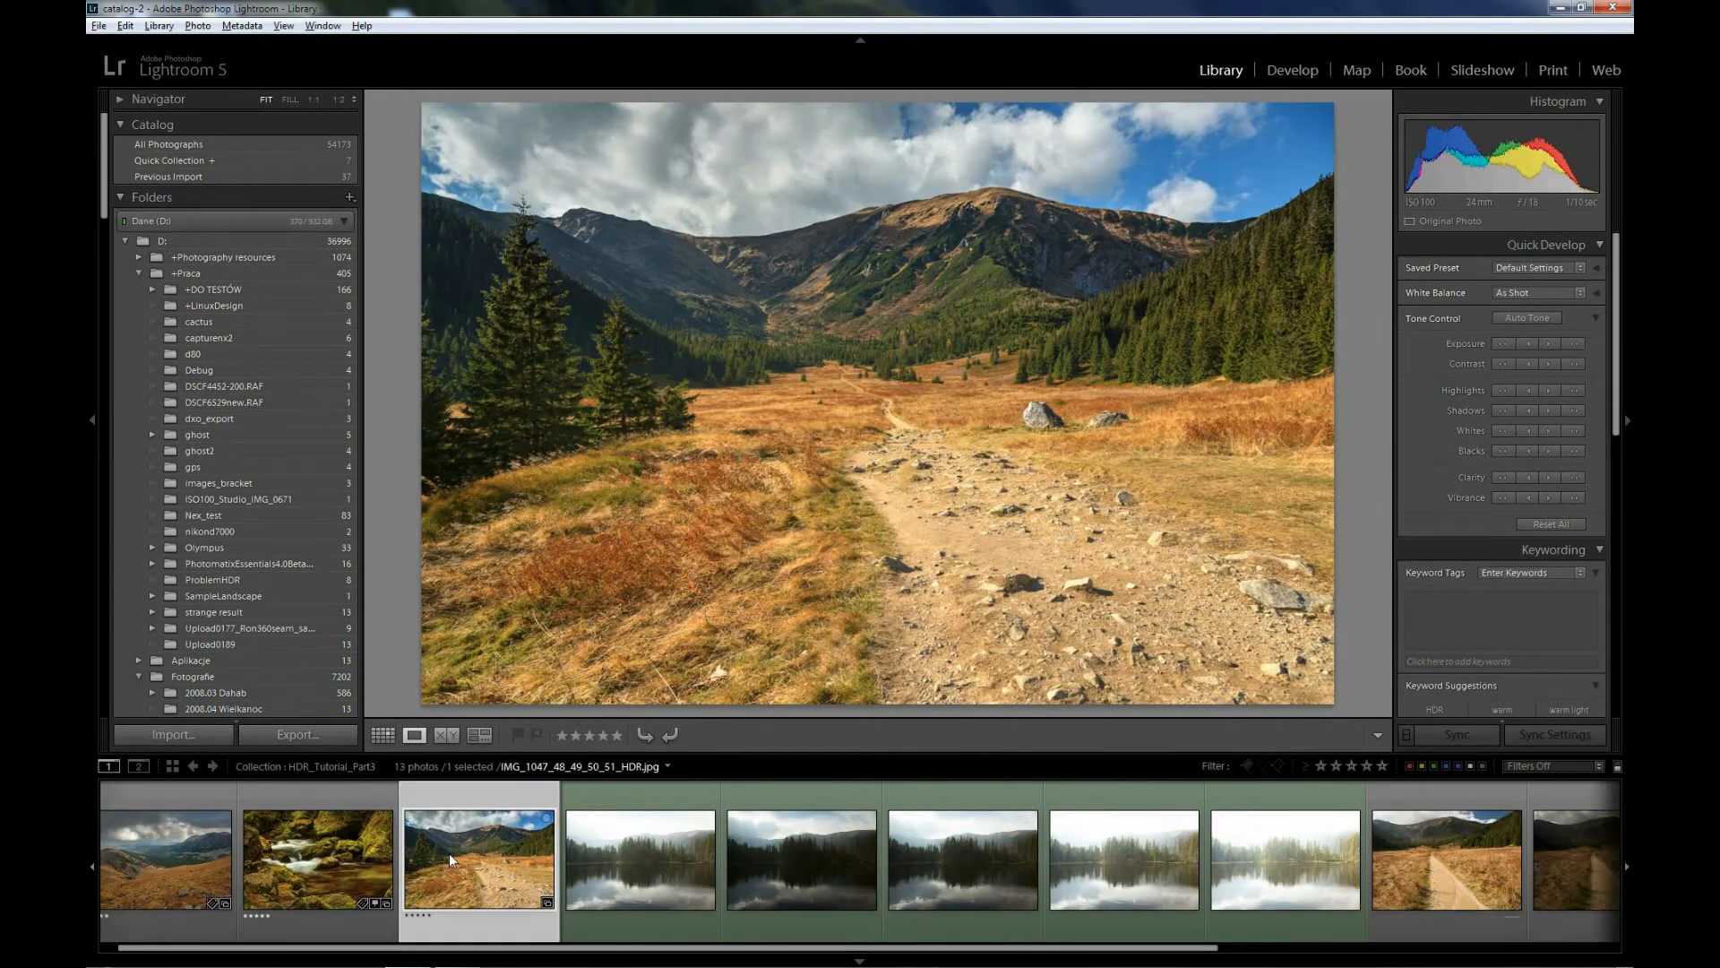
# - Select the five bracketed exposures of the meadow path as one set
pyautogui.scroll(-2, 959, 896)
pyautogui.click(1026, 862)
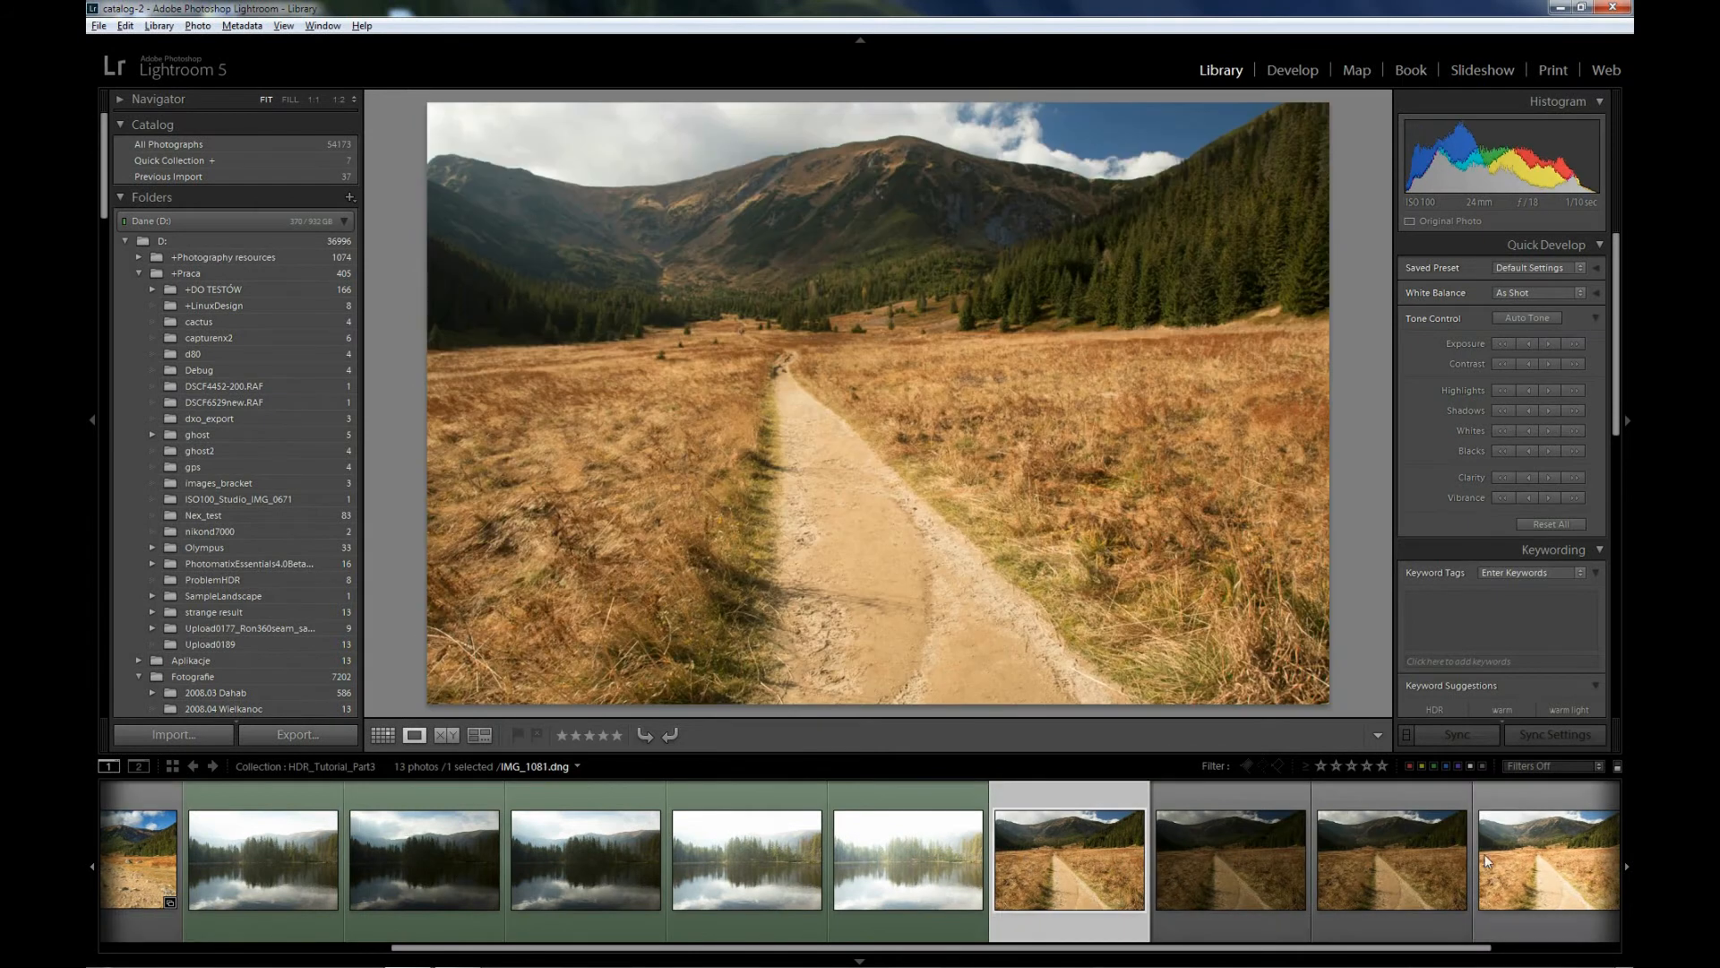
pyautogui.scroll(-1, 1463, 853)
pyautogui.keyDown('shift'); pyautogui.click(1519, 826); pyautogui.keyUp('shift')
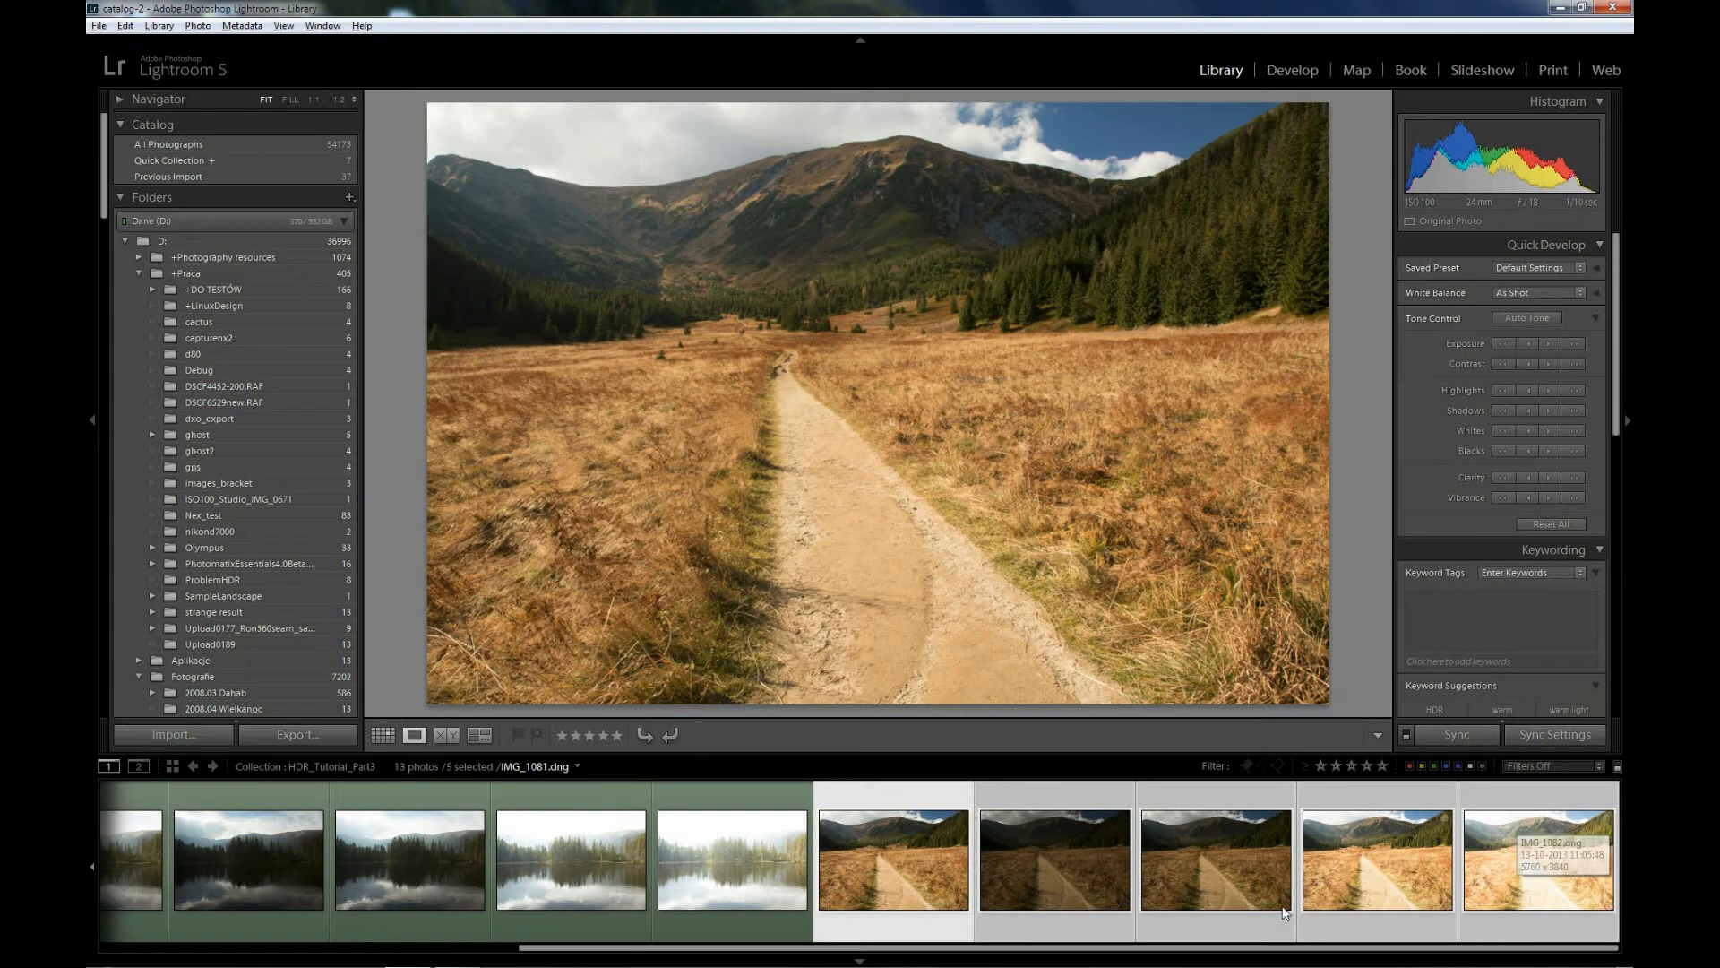
# - Examine the grass beside the path at 1:1 across the bracketed exposures for movement between frames
pyautogui.click(1066, 855)
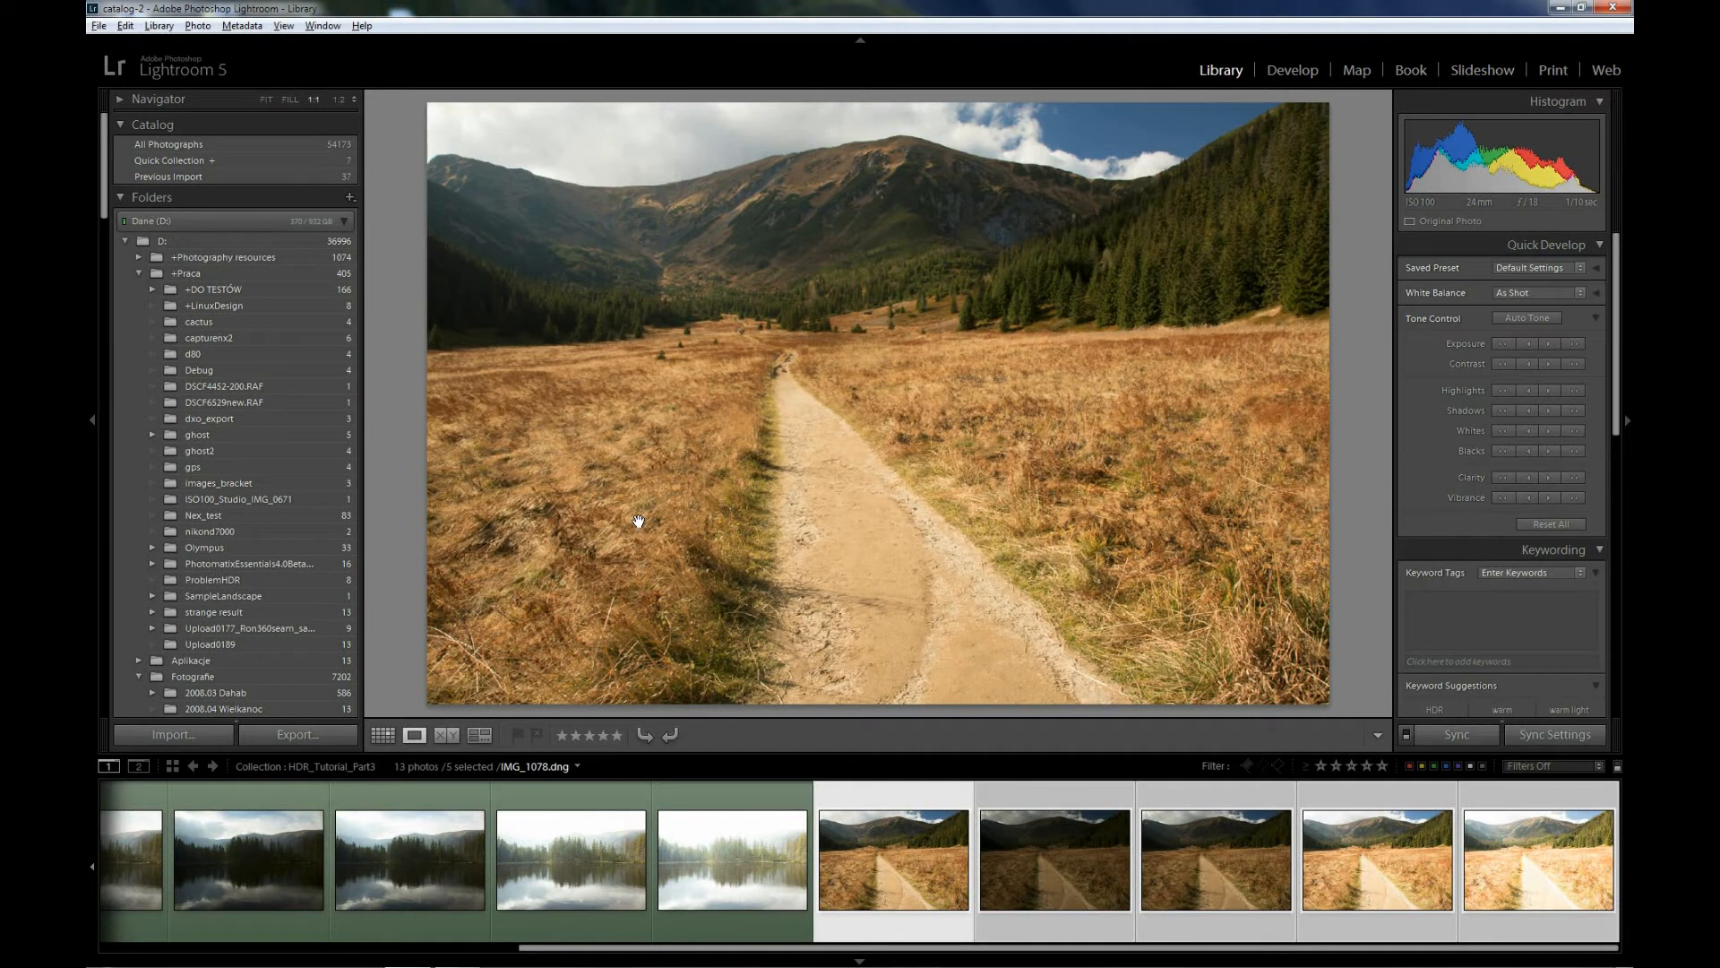
pyautogui.click(641, 523)
pyautogui.moveTo(774, 533); pyautogui.dragTo(705, 501)
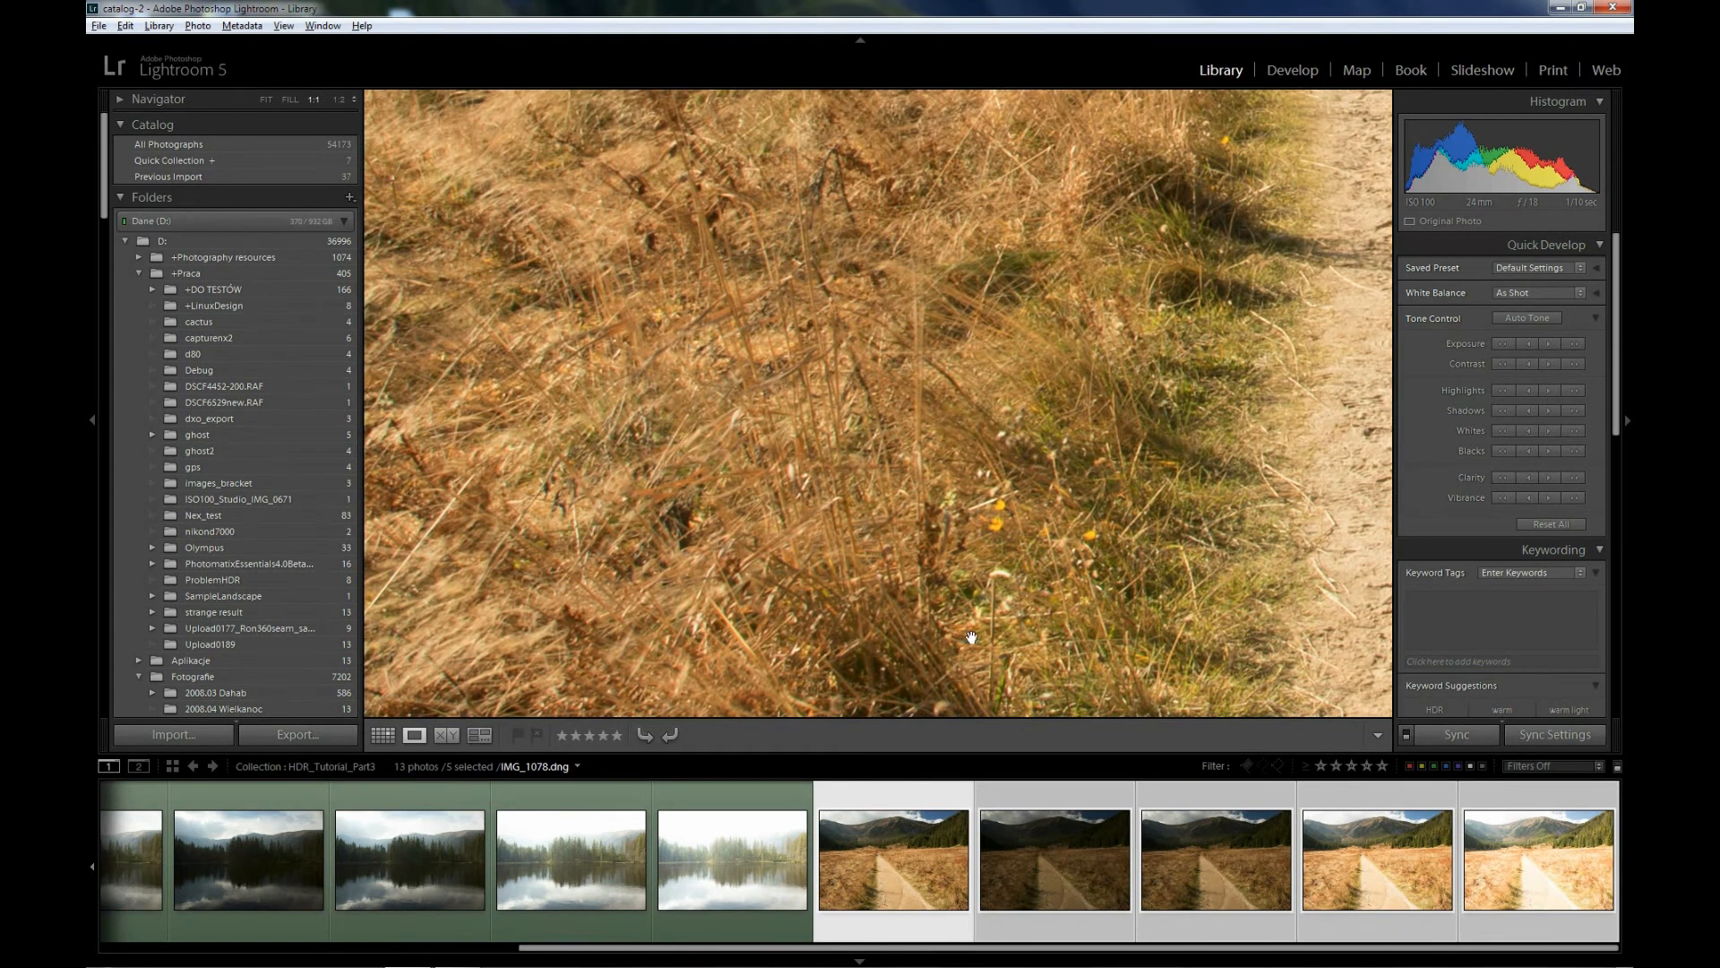
pyautogui.click(1028, 838)
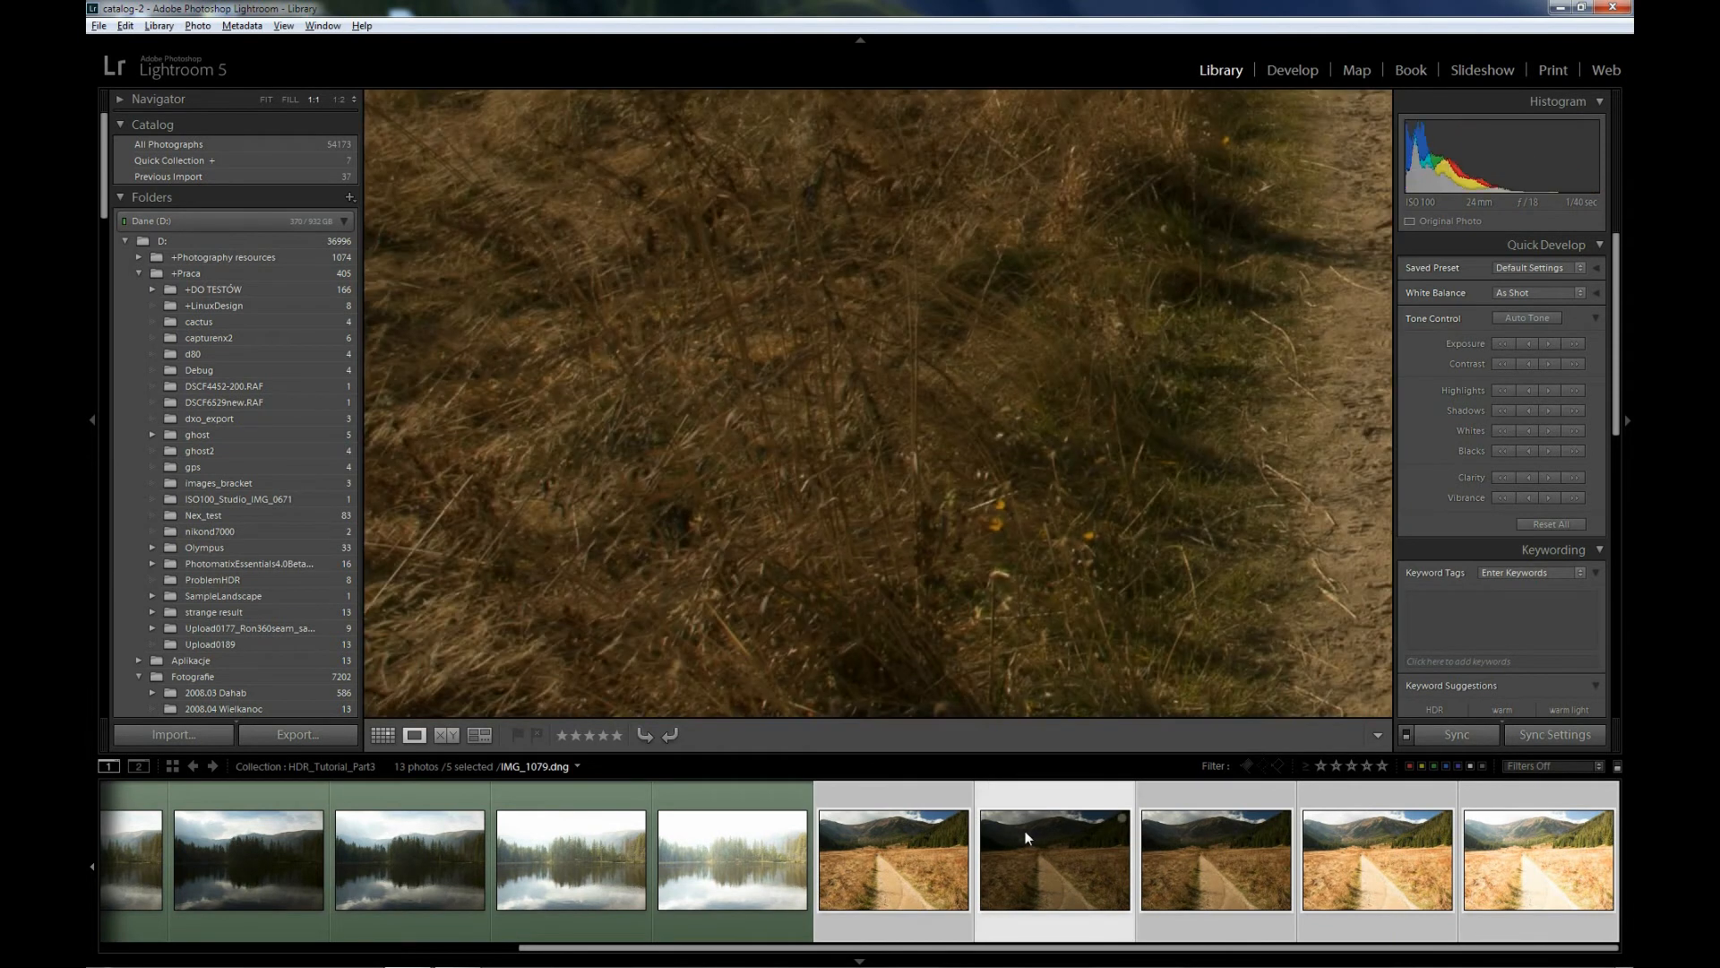
pyautogui.press('Left')
pyautogui.press('Right')
pyautogui.press('Left')
pyautogui.press('Right')
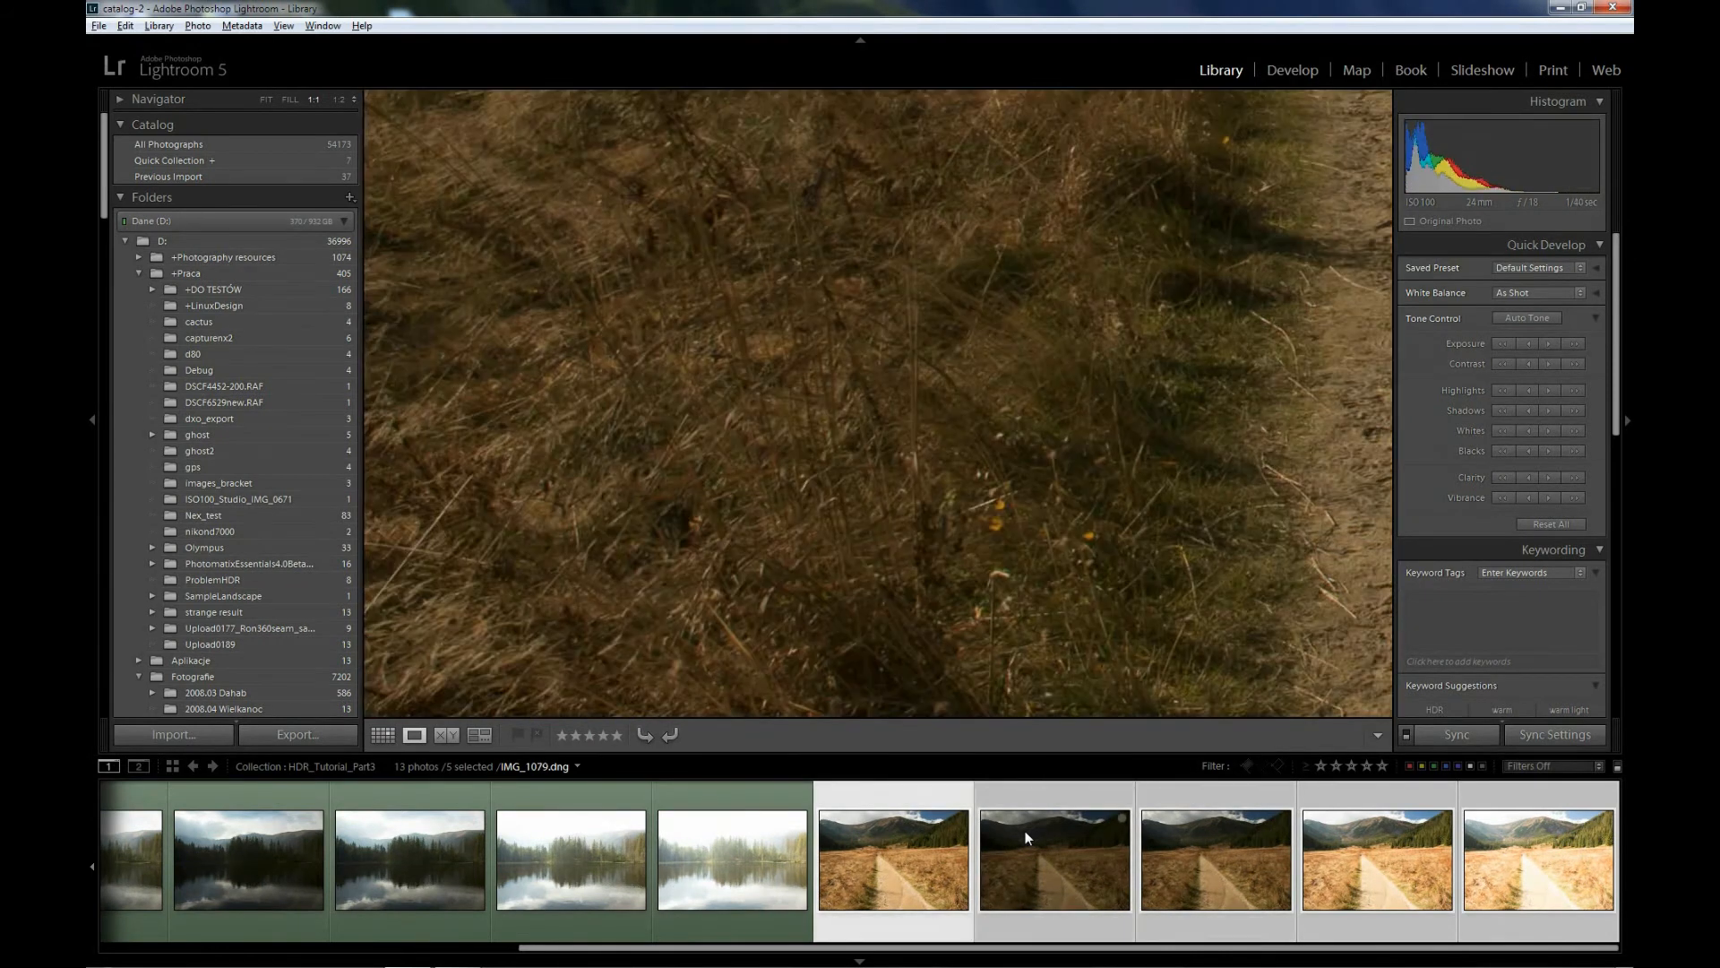
pyautogui.press('Left')
pyautogui.press('Right')
pyautogui.press('Right')
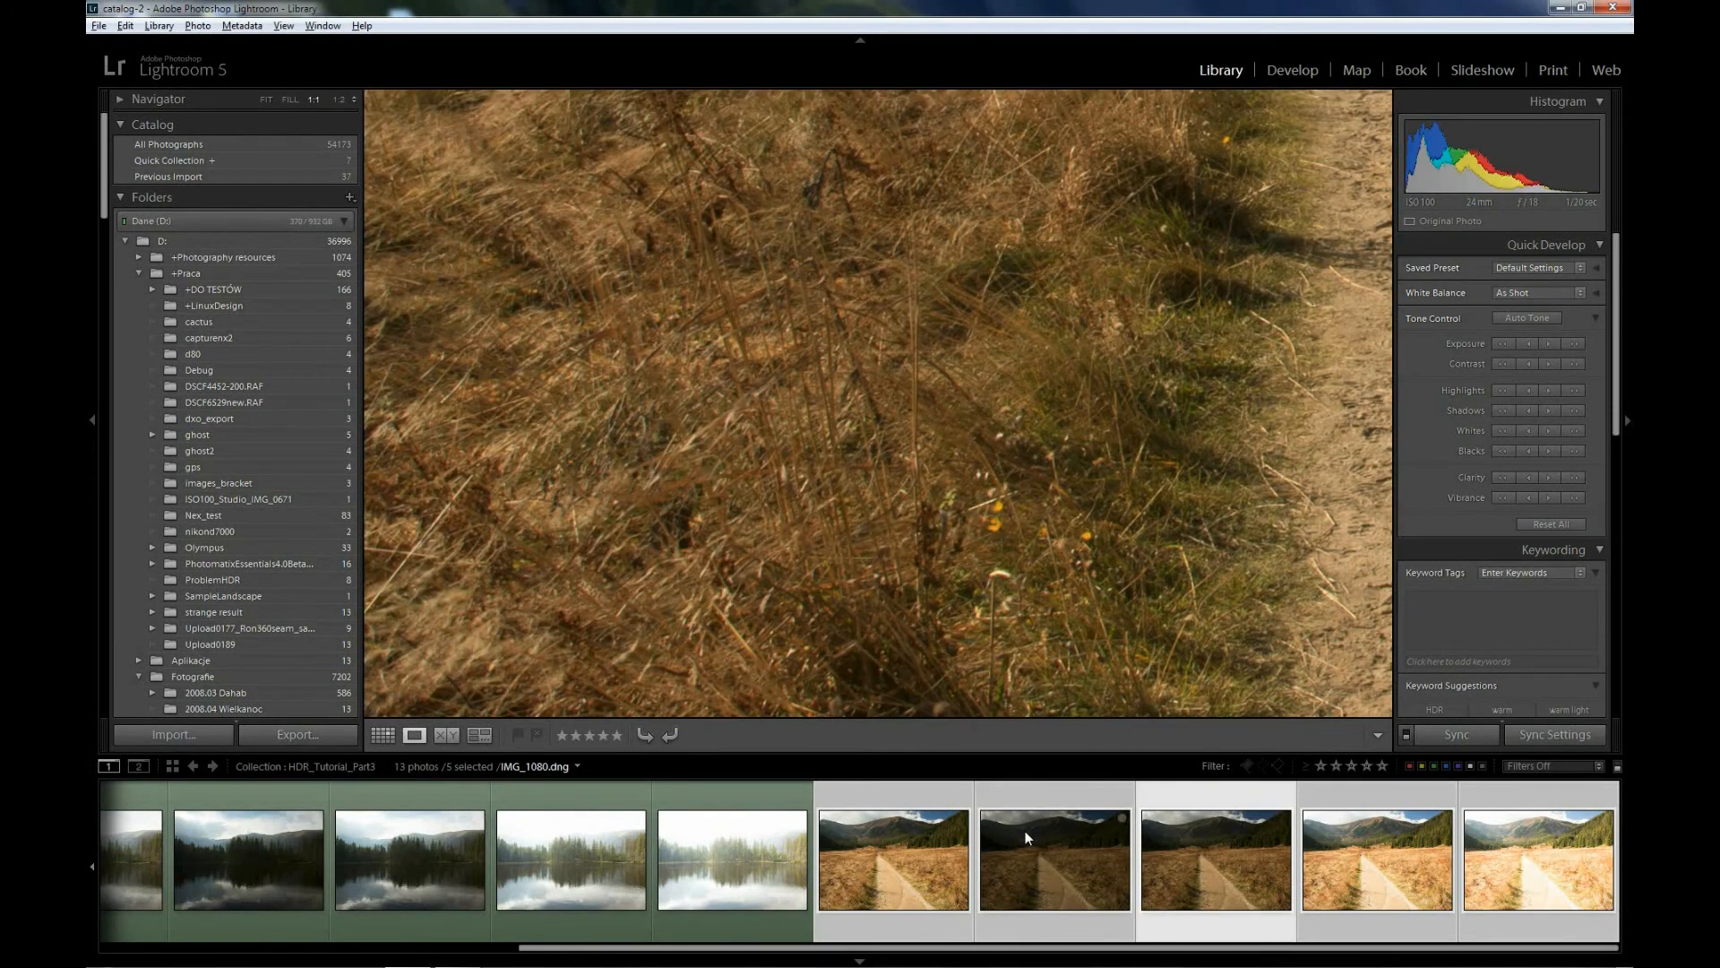
pyautogui.press('Right')
pyautogui.press('Left')
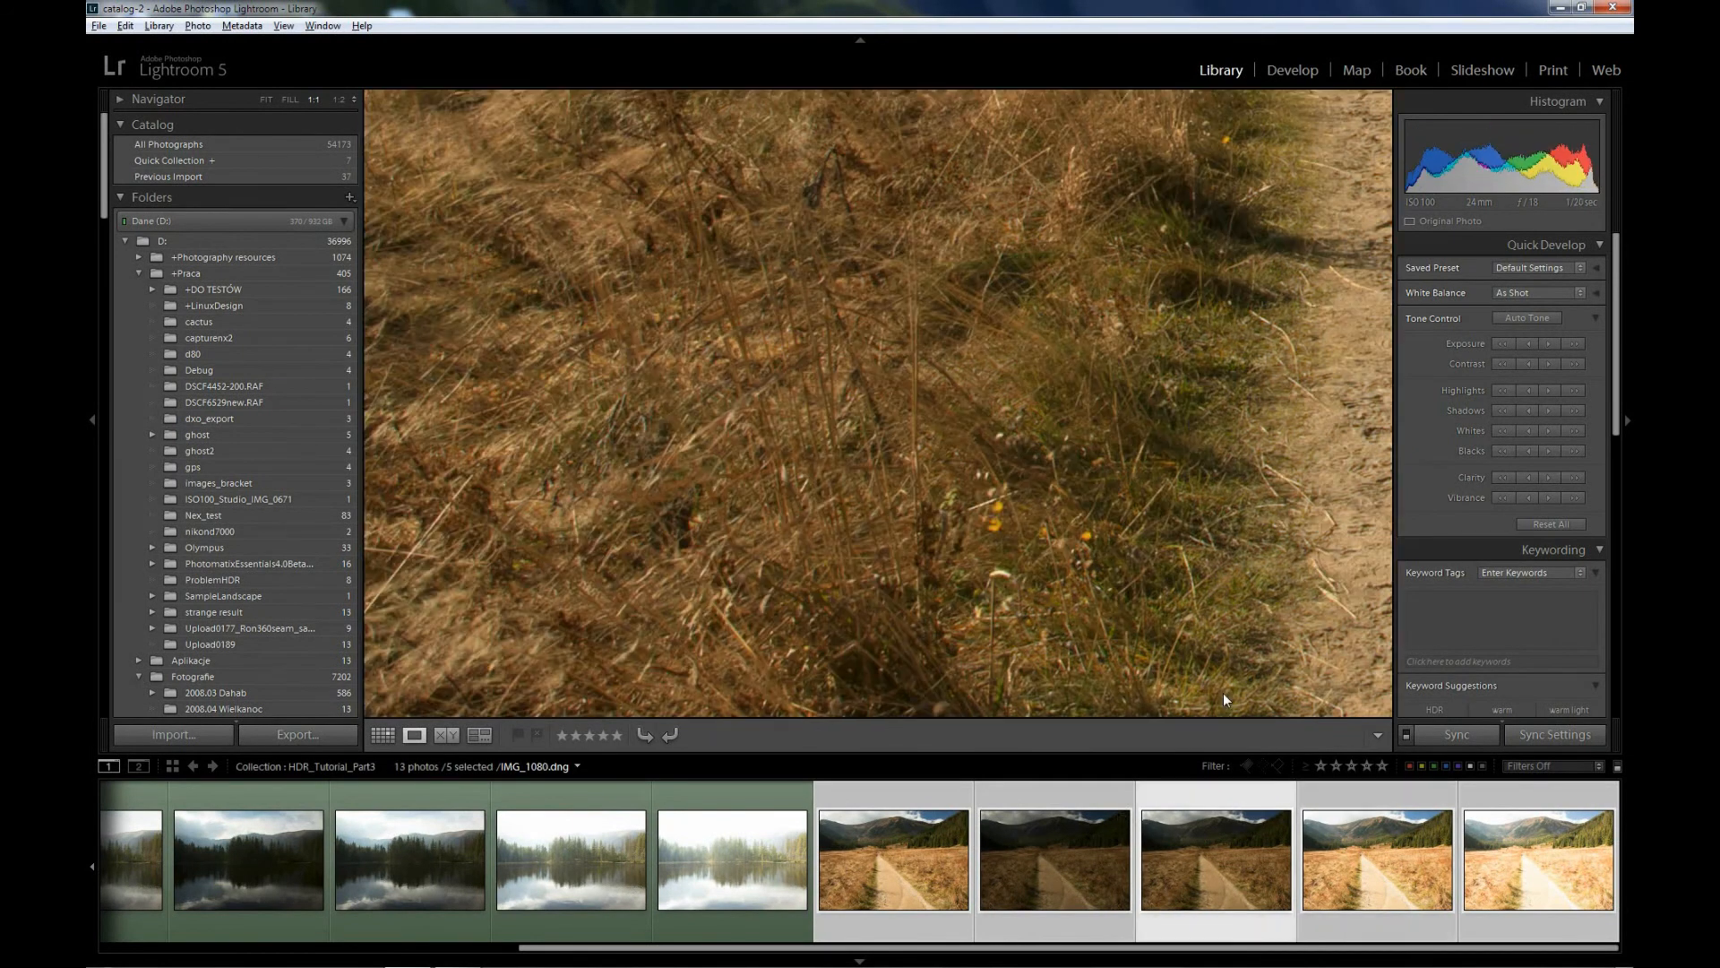
pyautogui.click(956, 460)
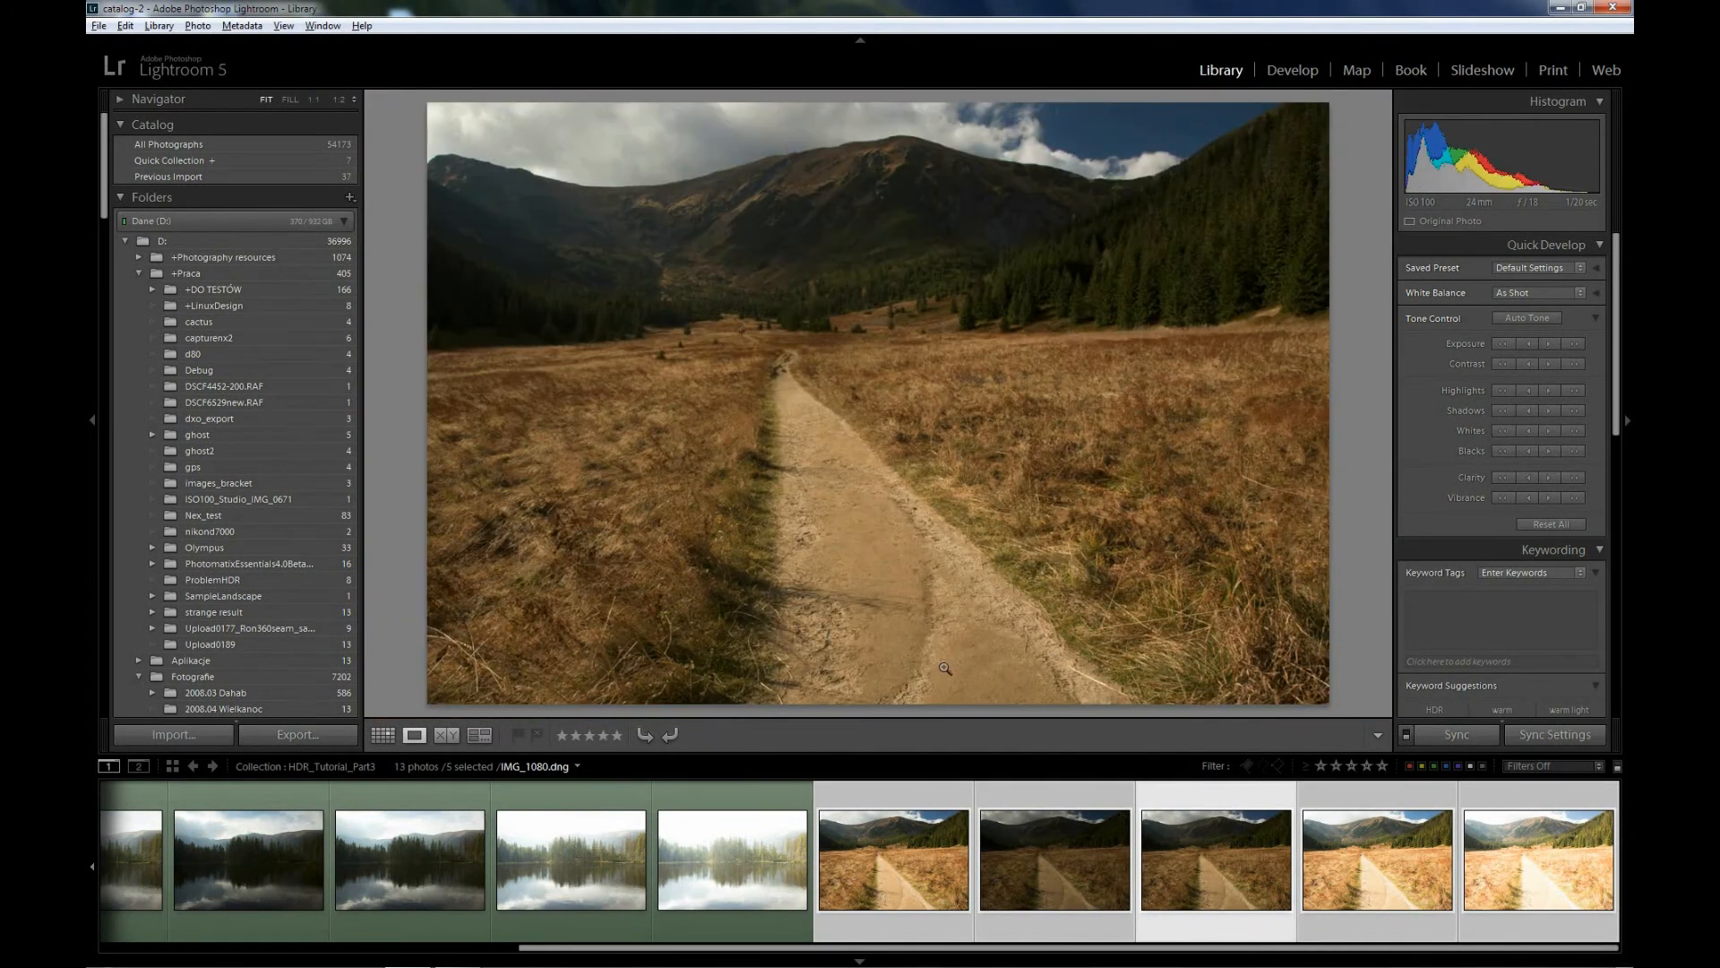
# - Export the five selected meadow path exposures to Photomatix Pro, keeping the preset alignment, ghost removal and re-import settings
pyautogui.click(911, 842)
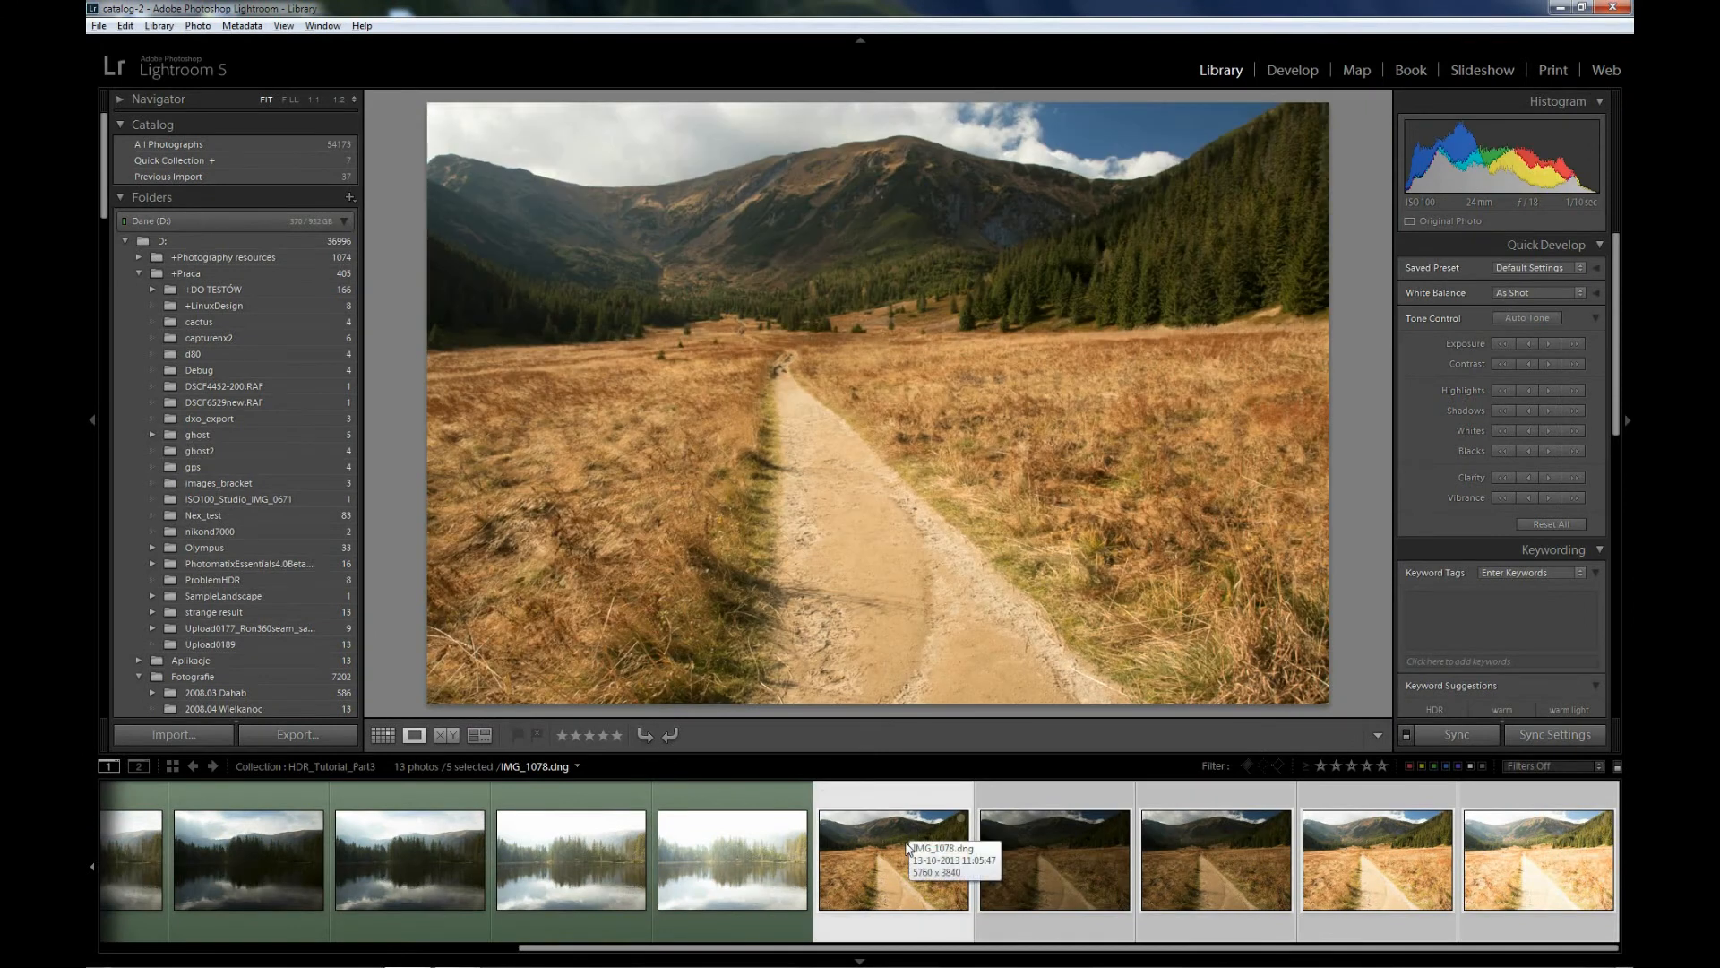
pyautogui.rightClick(906, 843)
pyautogui.moveTo(1006, 757)
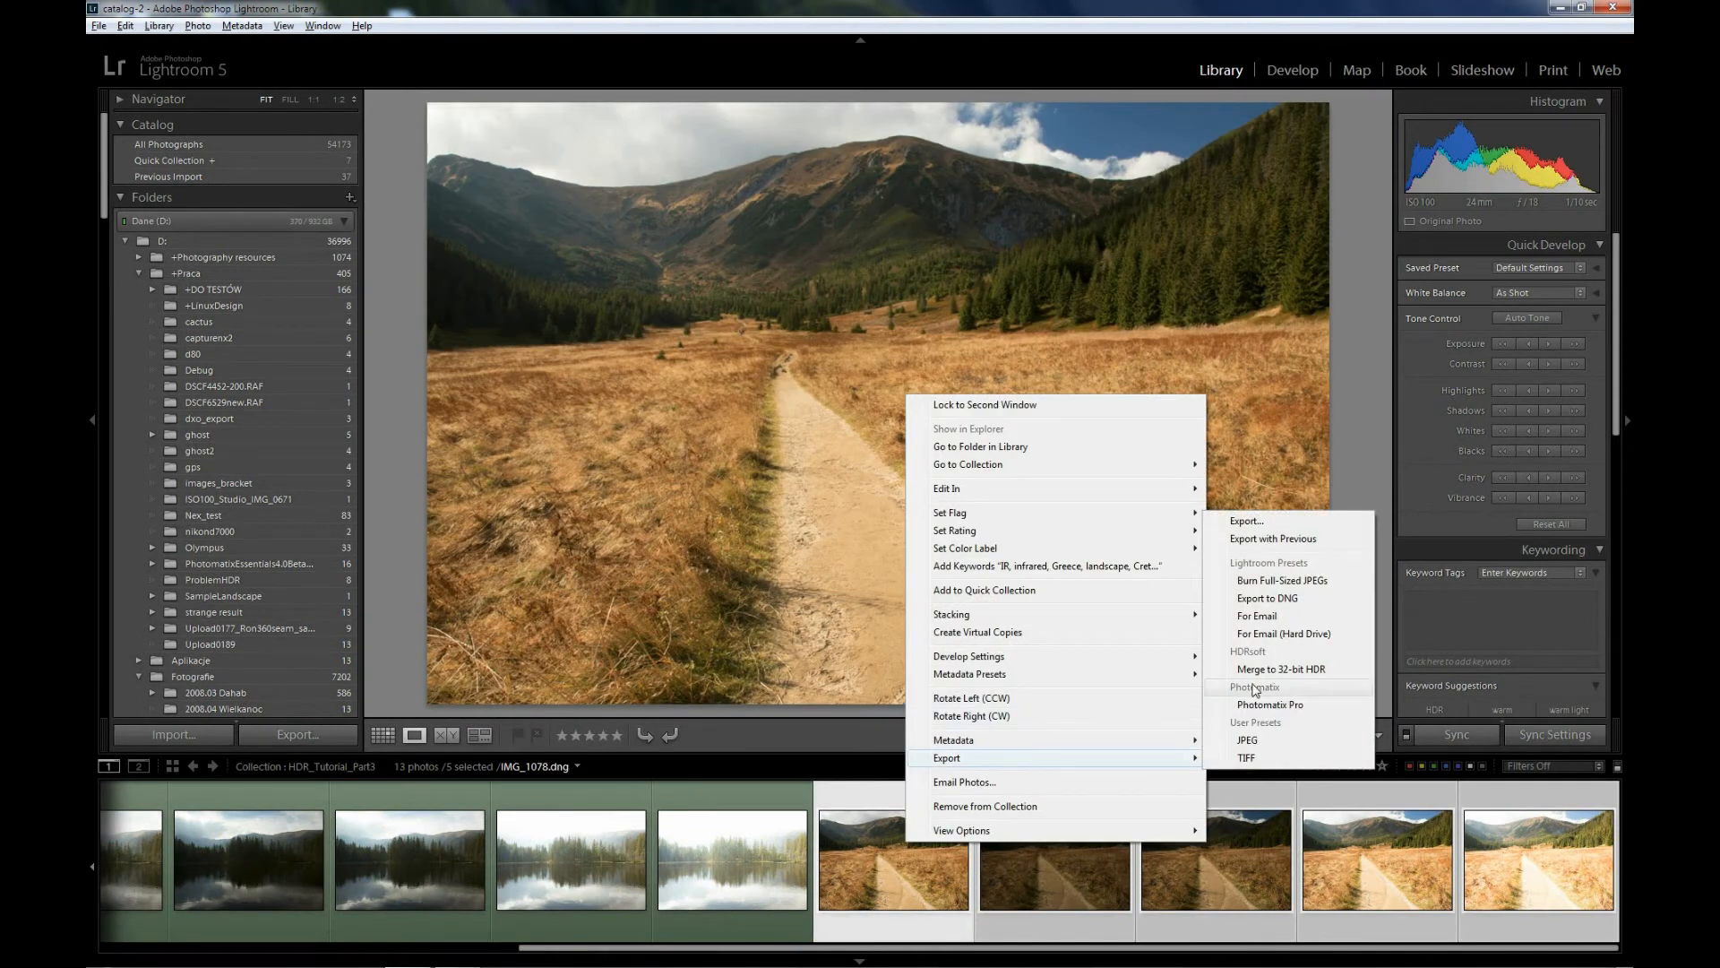
pyautogui.click(1270, 706)
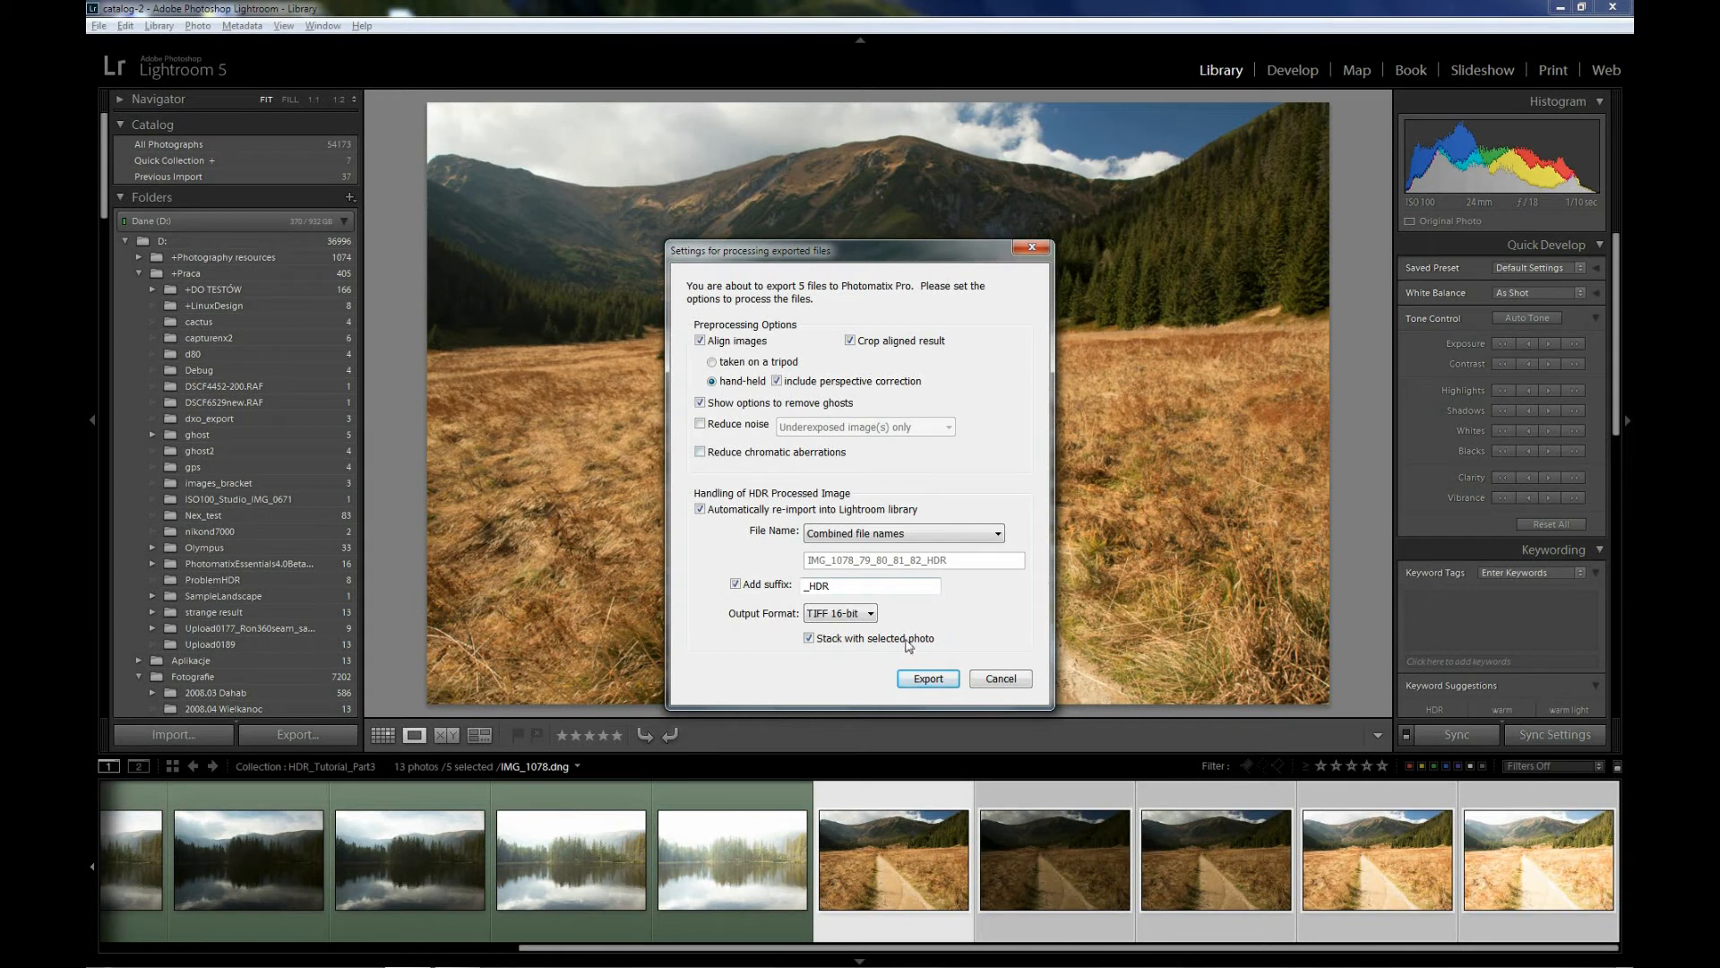
pyautogui.click(928, 679)
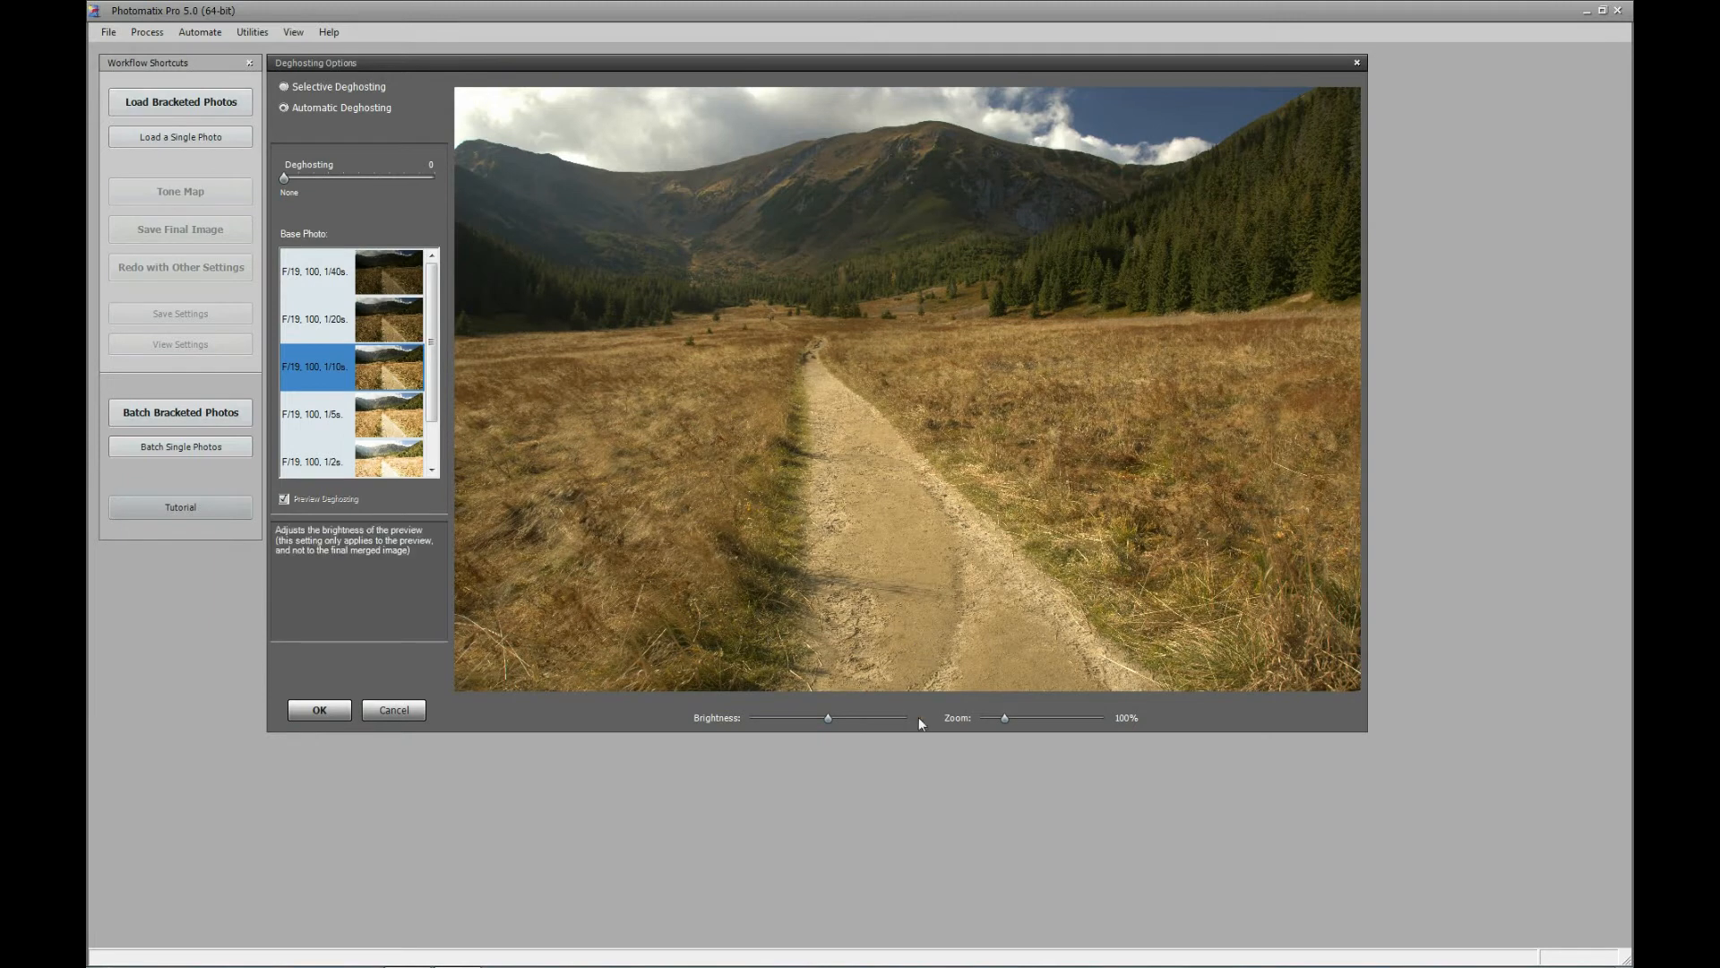
# - Set Automatic Deghosting to 100 for the merge and accept the deghosting options
pyautogui.moveTo(1003, 719); pyautogui.dragTo(1049, 724)
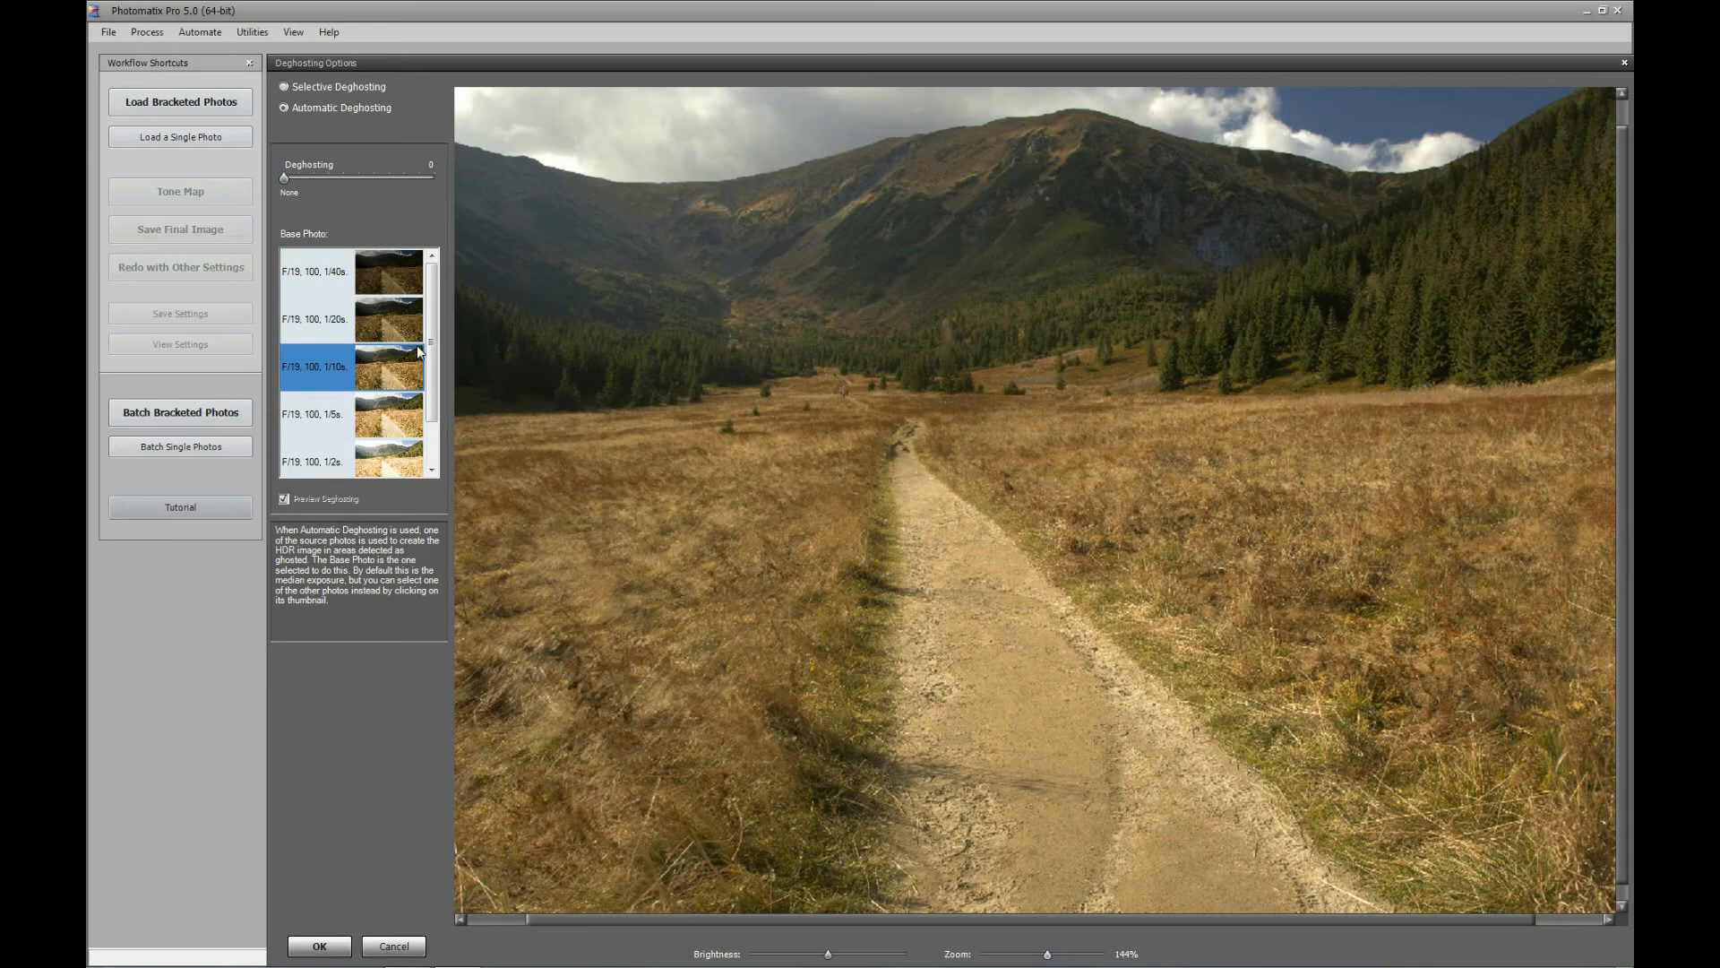
pyautogui.moveTo(432, 353); pyautogui.dragTo(444, 299)
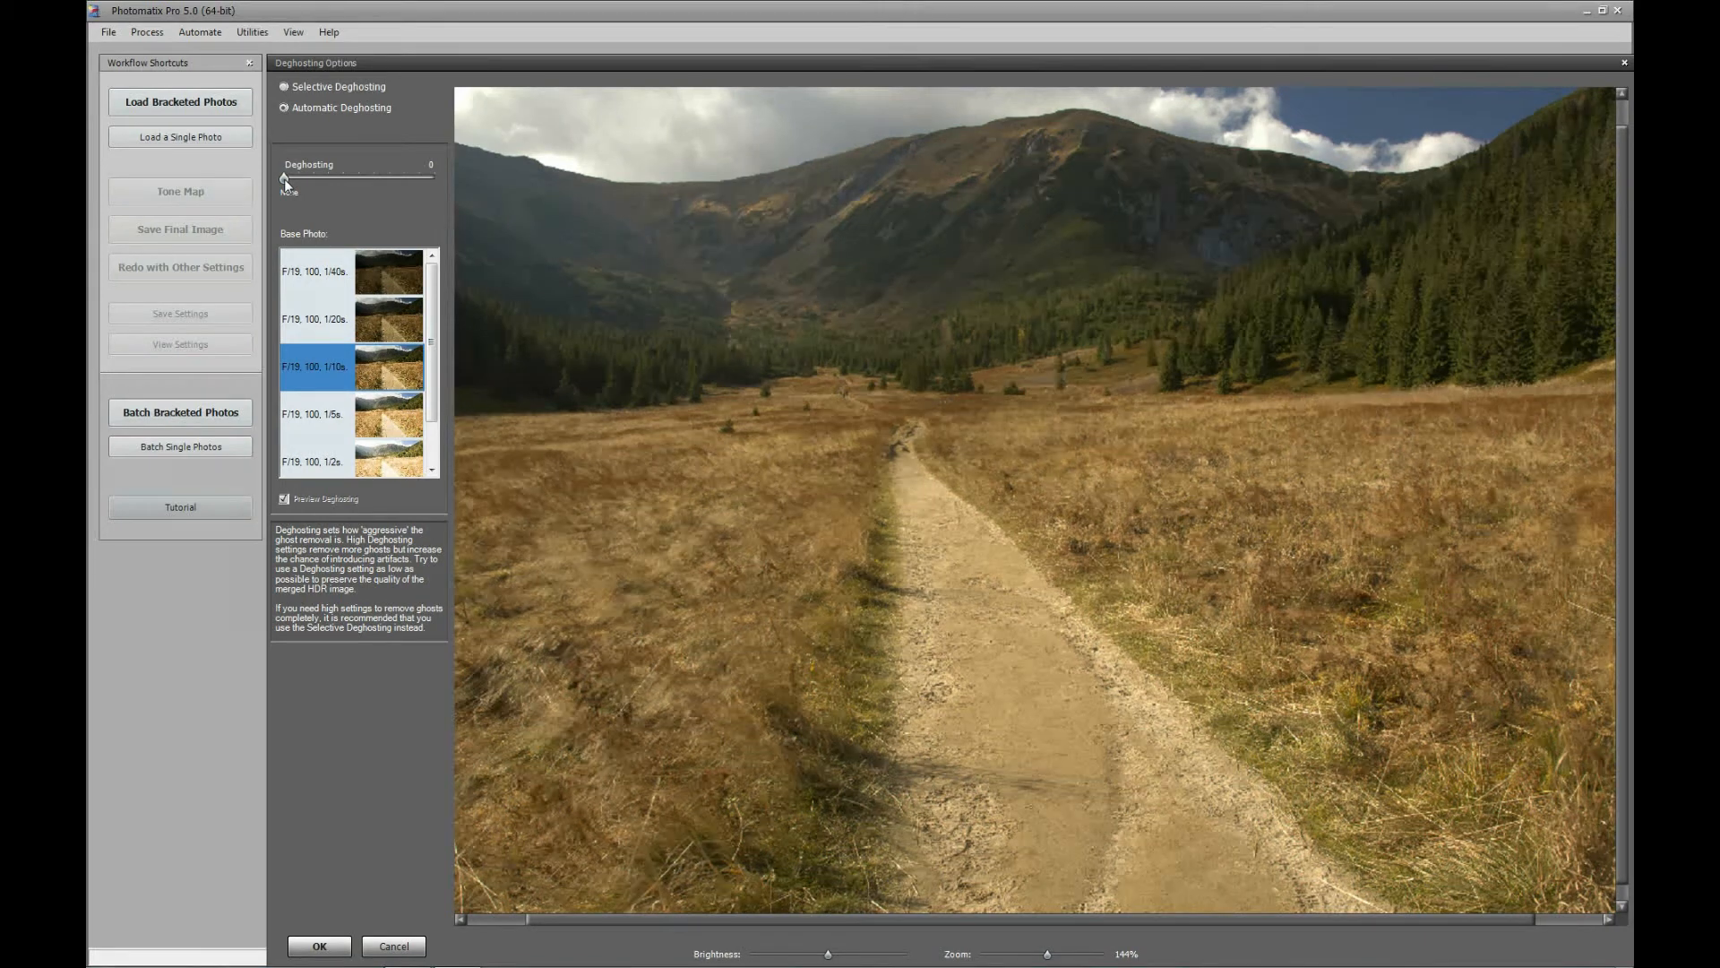
pyautogui.moveTo(297, 179); pyautogui.dragTo(308, 177)
pyautogui.moveTo(376, 181); pyautogui.dragTo(380, 177)
pyautogui.moveTo(357, 177); pyautogui.dragTo(392, 175)
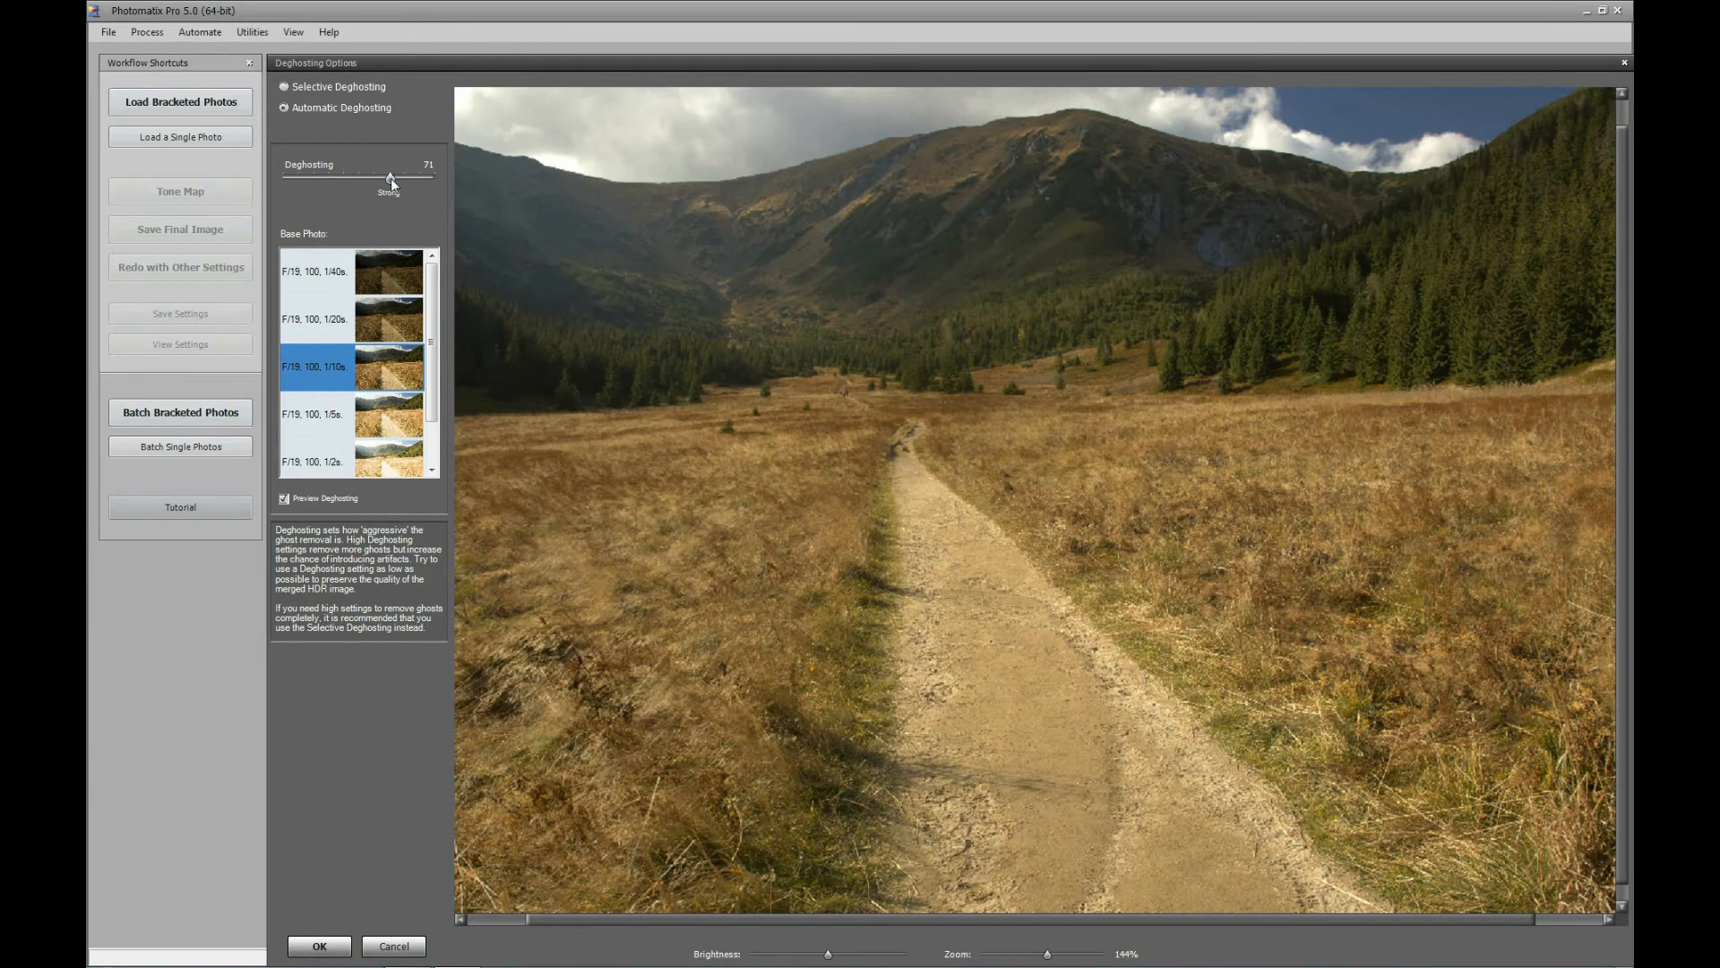
pyautogui.moveTo(391, 179); pyautogui.dragTo(449, 174)
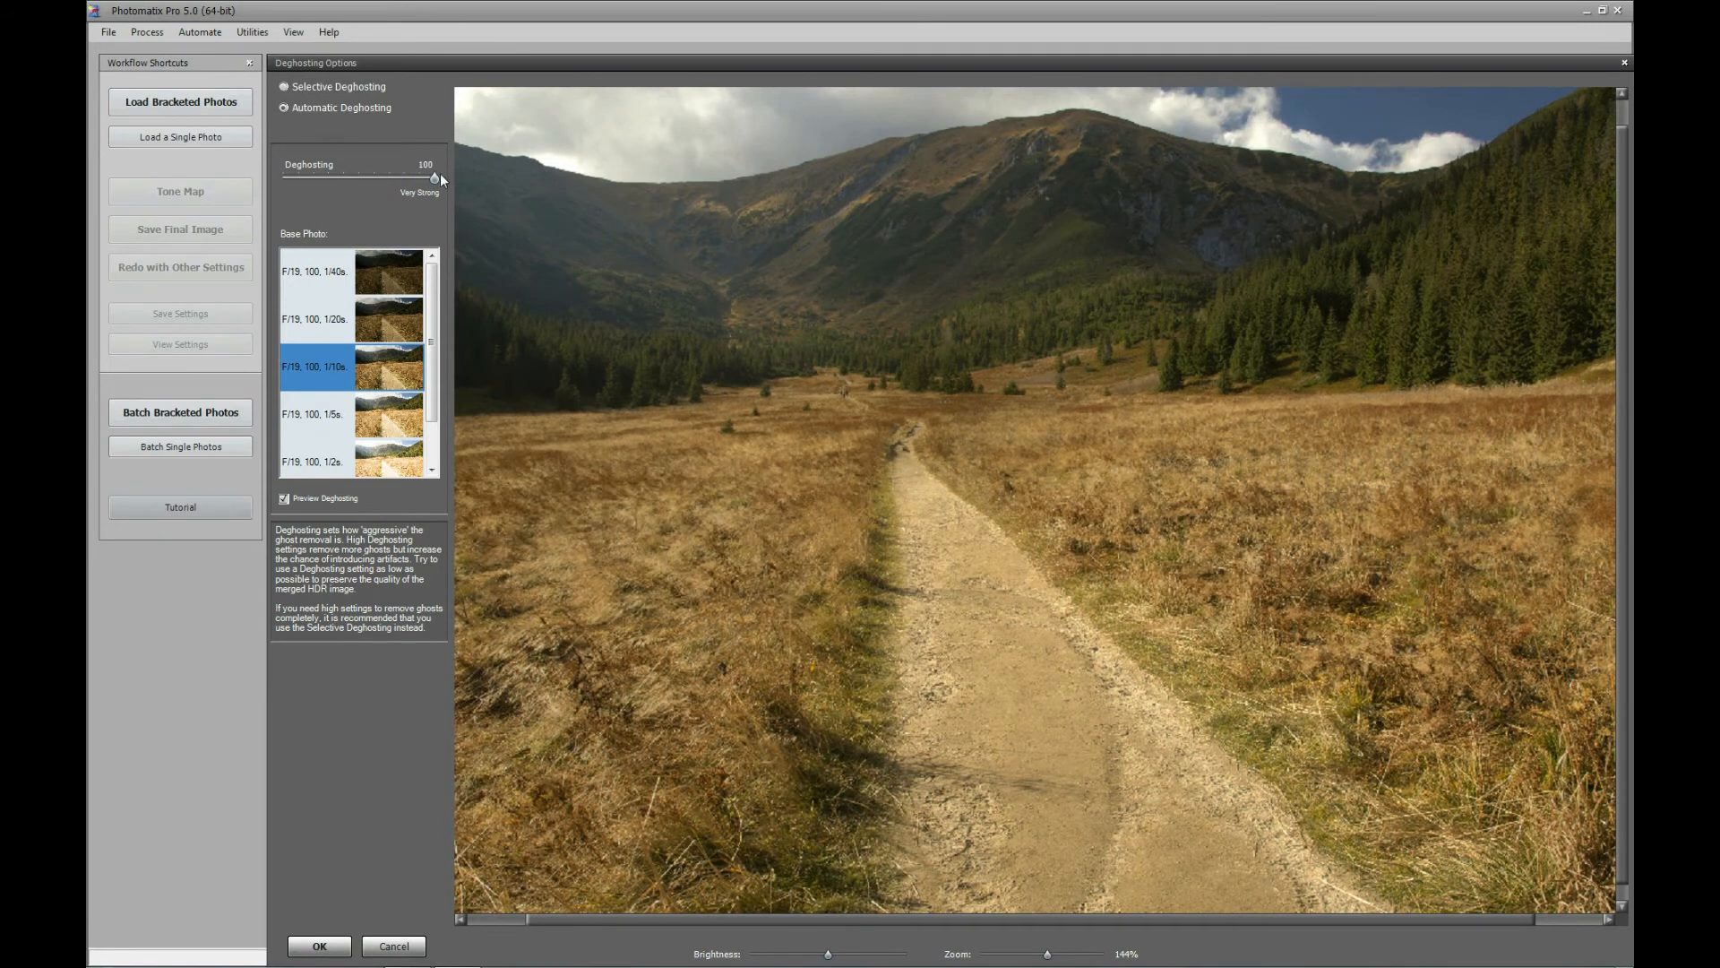
pyautogui.click(427, 179)
pyautogui.moveTo(427, 179); pyautogui.dragTo(432, 179)
pyautogui.click(319, 948)
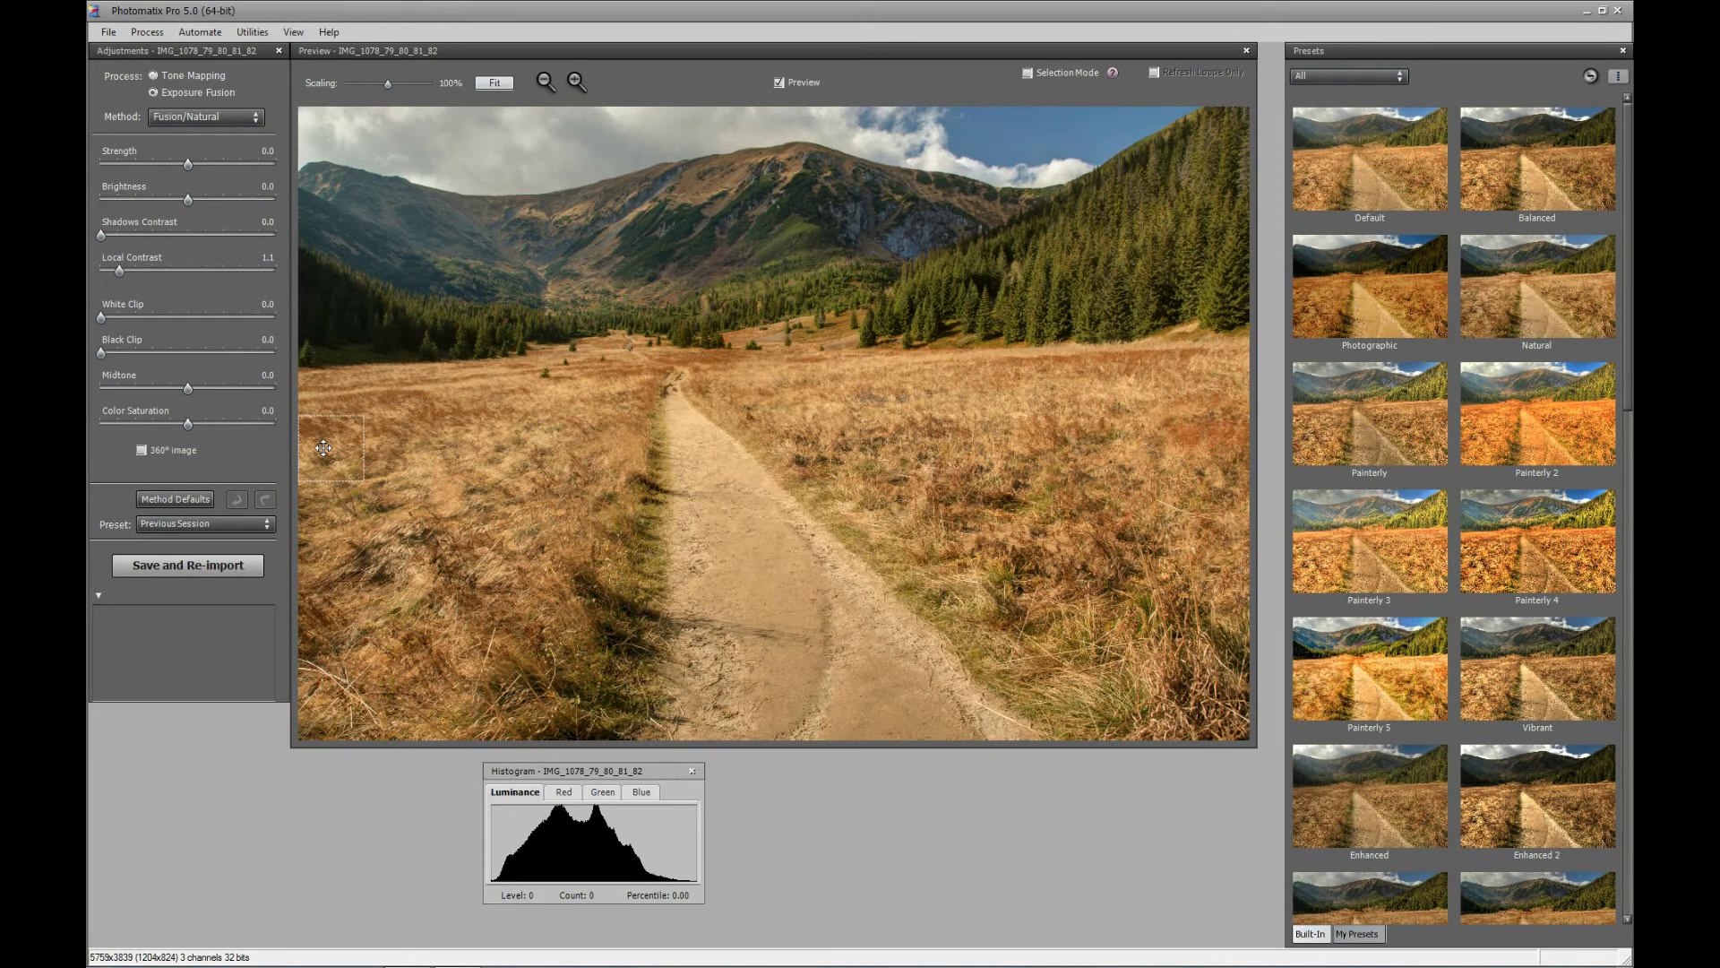
# - Try Tone Mapping with Strength 100, Tone Compression 10, Detail Contrast 10 and Lighting Adjustments -10
pyautogui.click(1341, 75)
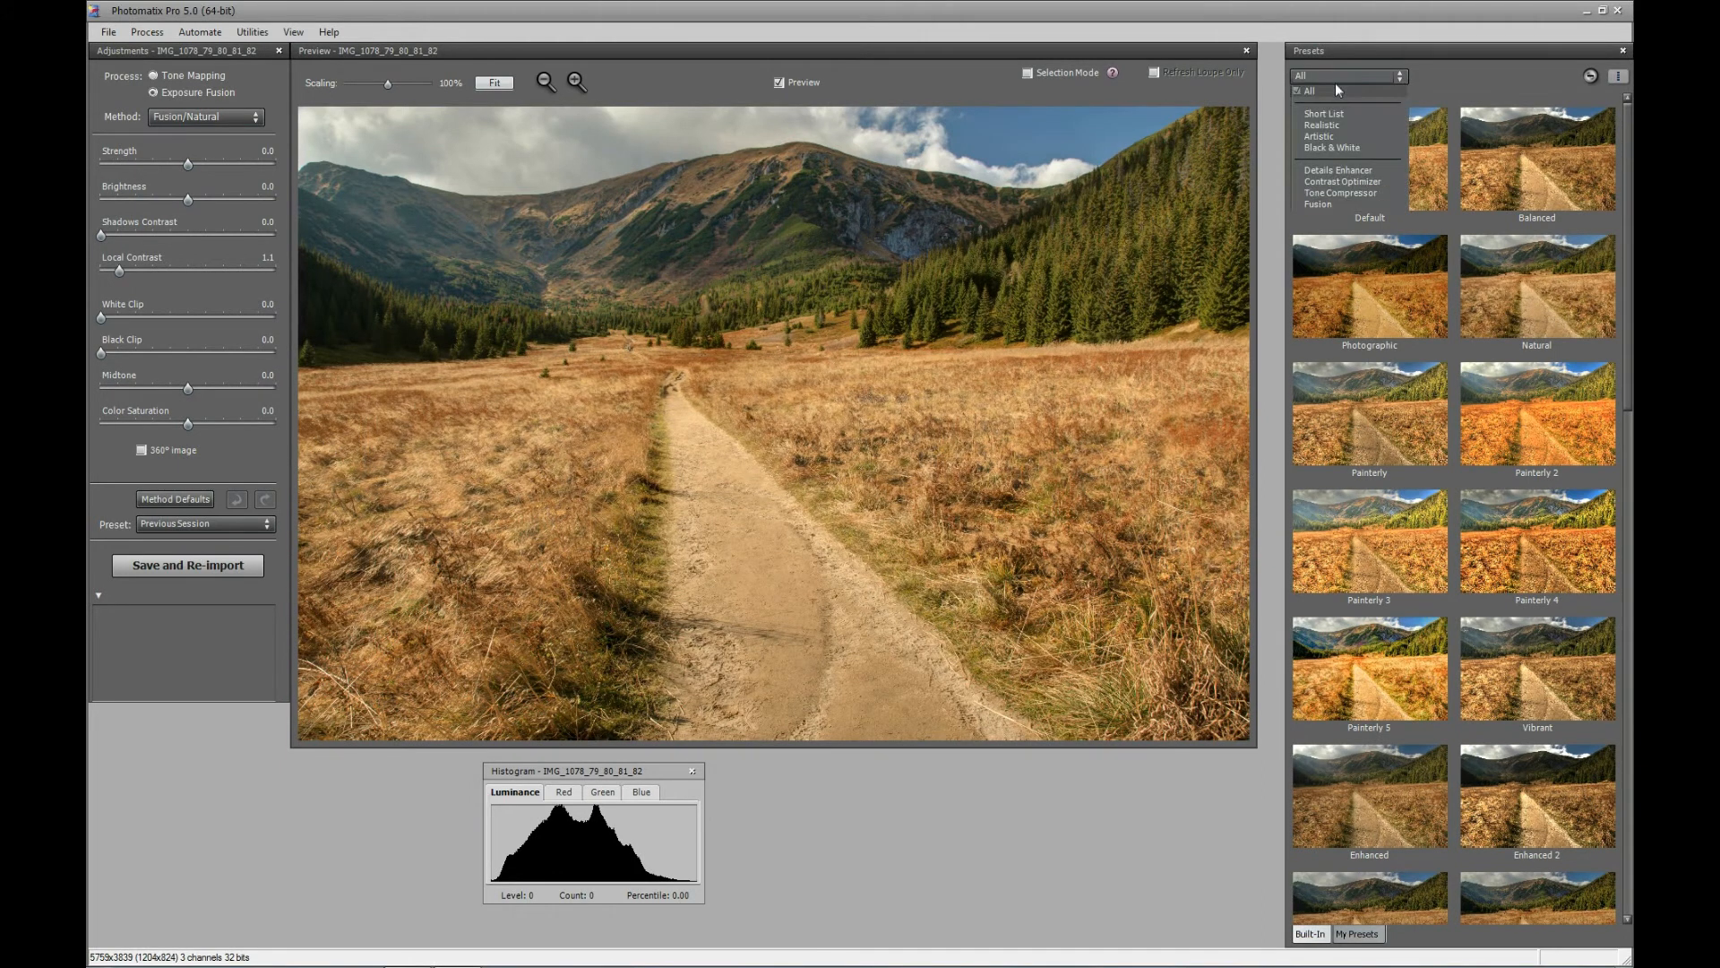
pyautogui.click(179, 73)
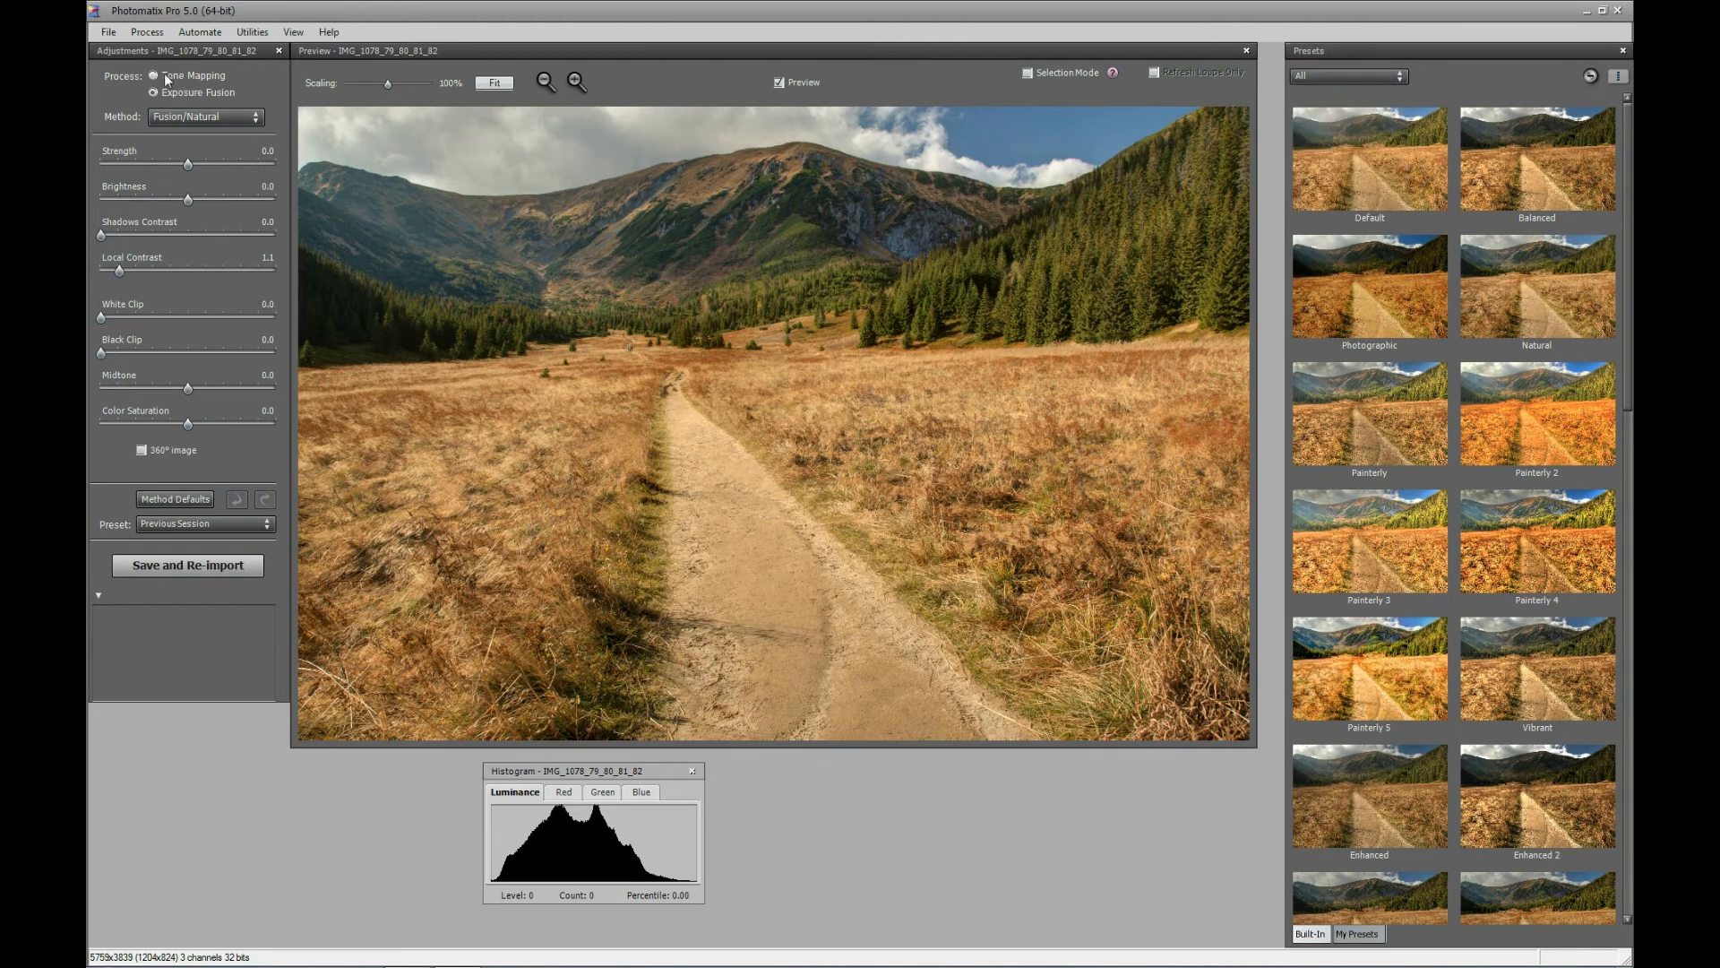
pyautogui.moveTo(215, 161); pyautogui.dragTo(304, 159)
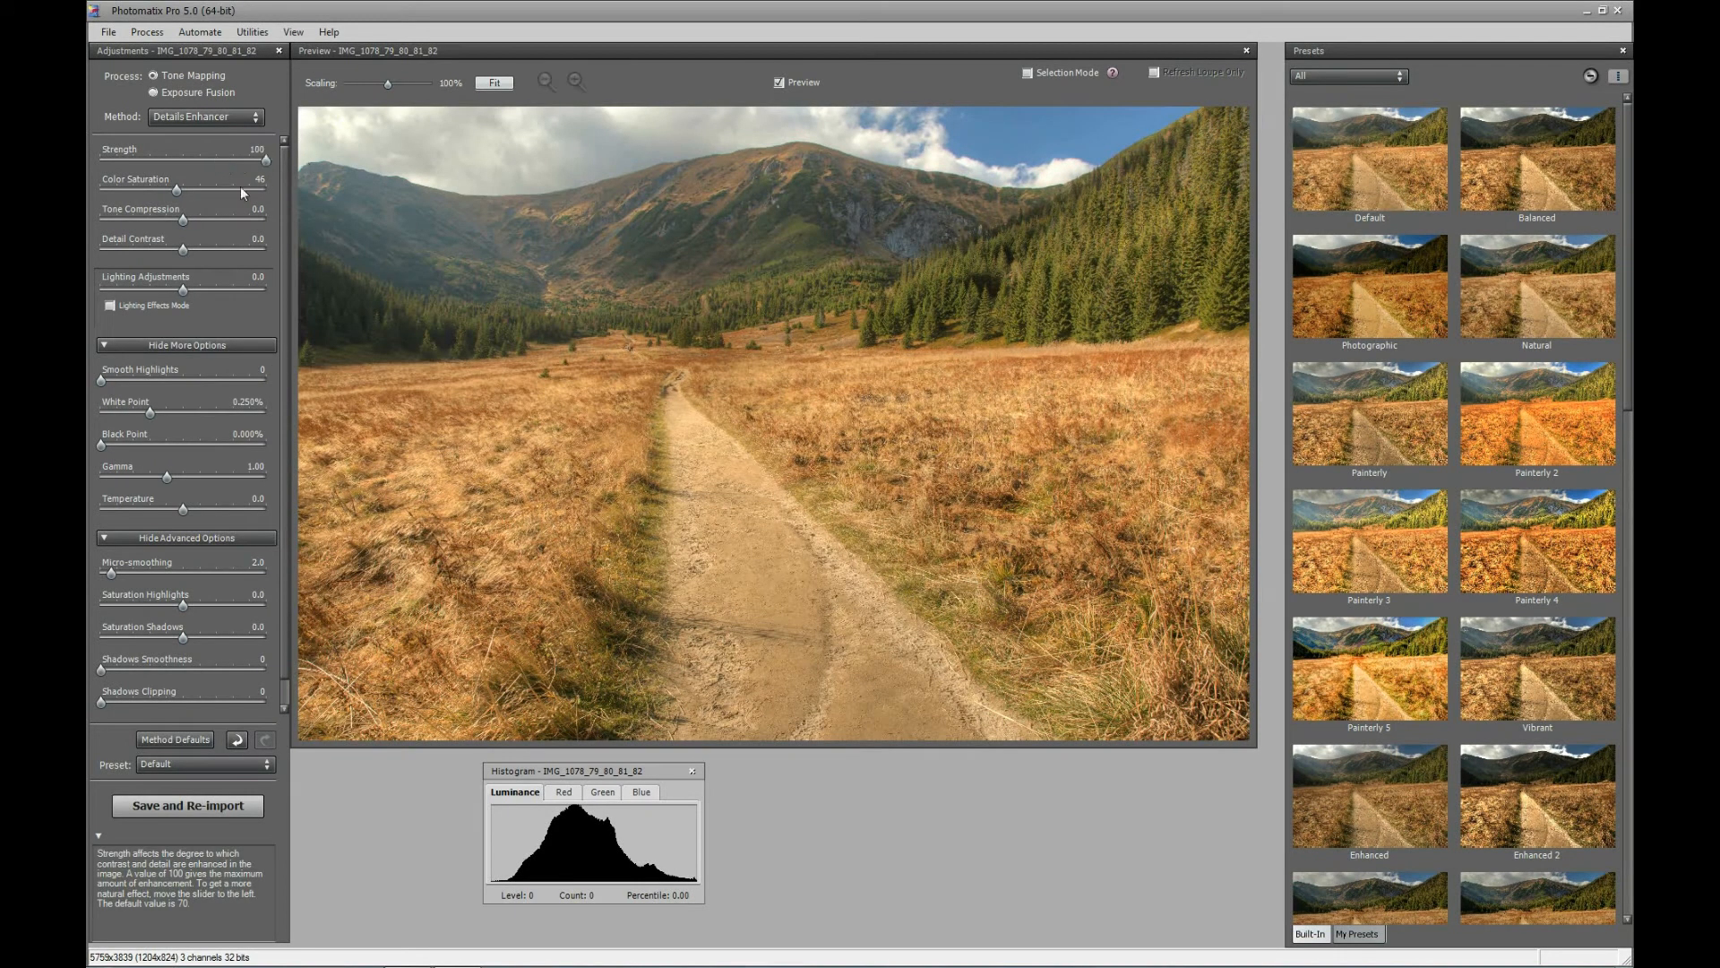
pyautogui.moveTo(184, 218); pyautogui.dragTo(298, 231)
pyautogui.click(244, 245)
pyautogui.moveTo(183, 287); pyautogui.dragTo(90, 290)
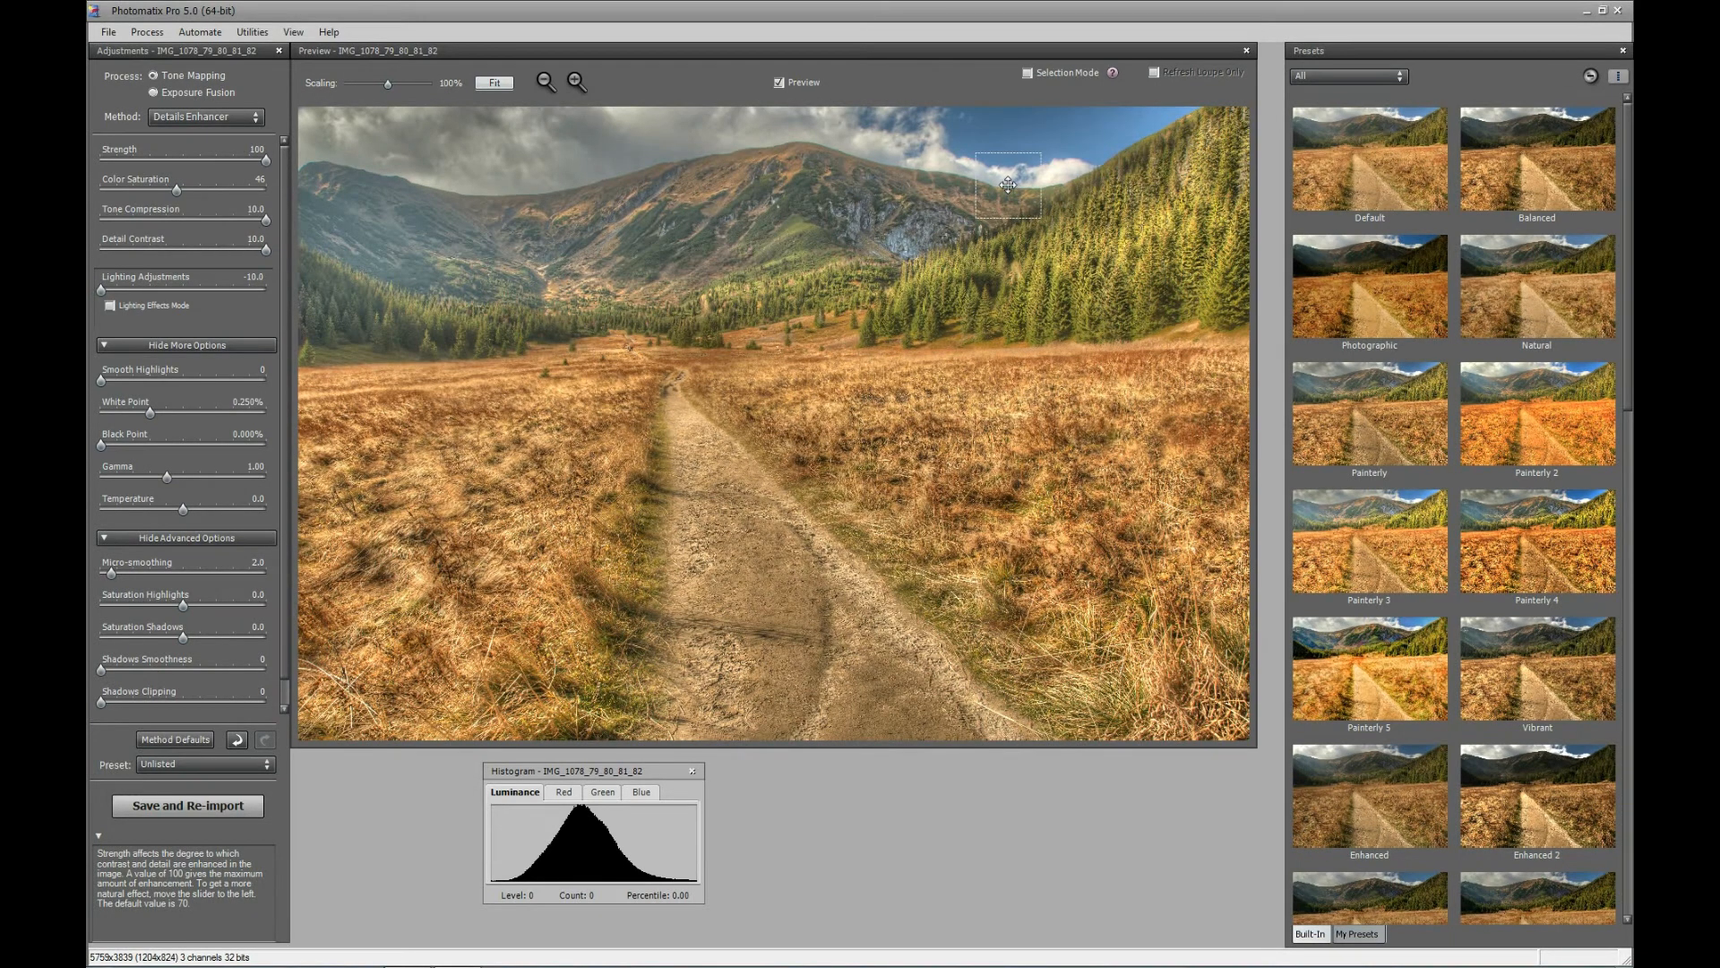
# - Filter the built-in presets to Realistic and apply the Default preset to the merged image
pyautogui.click(1302, 78)
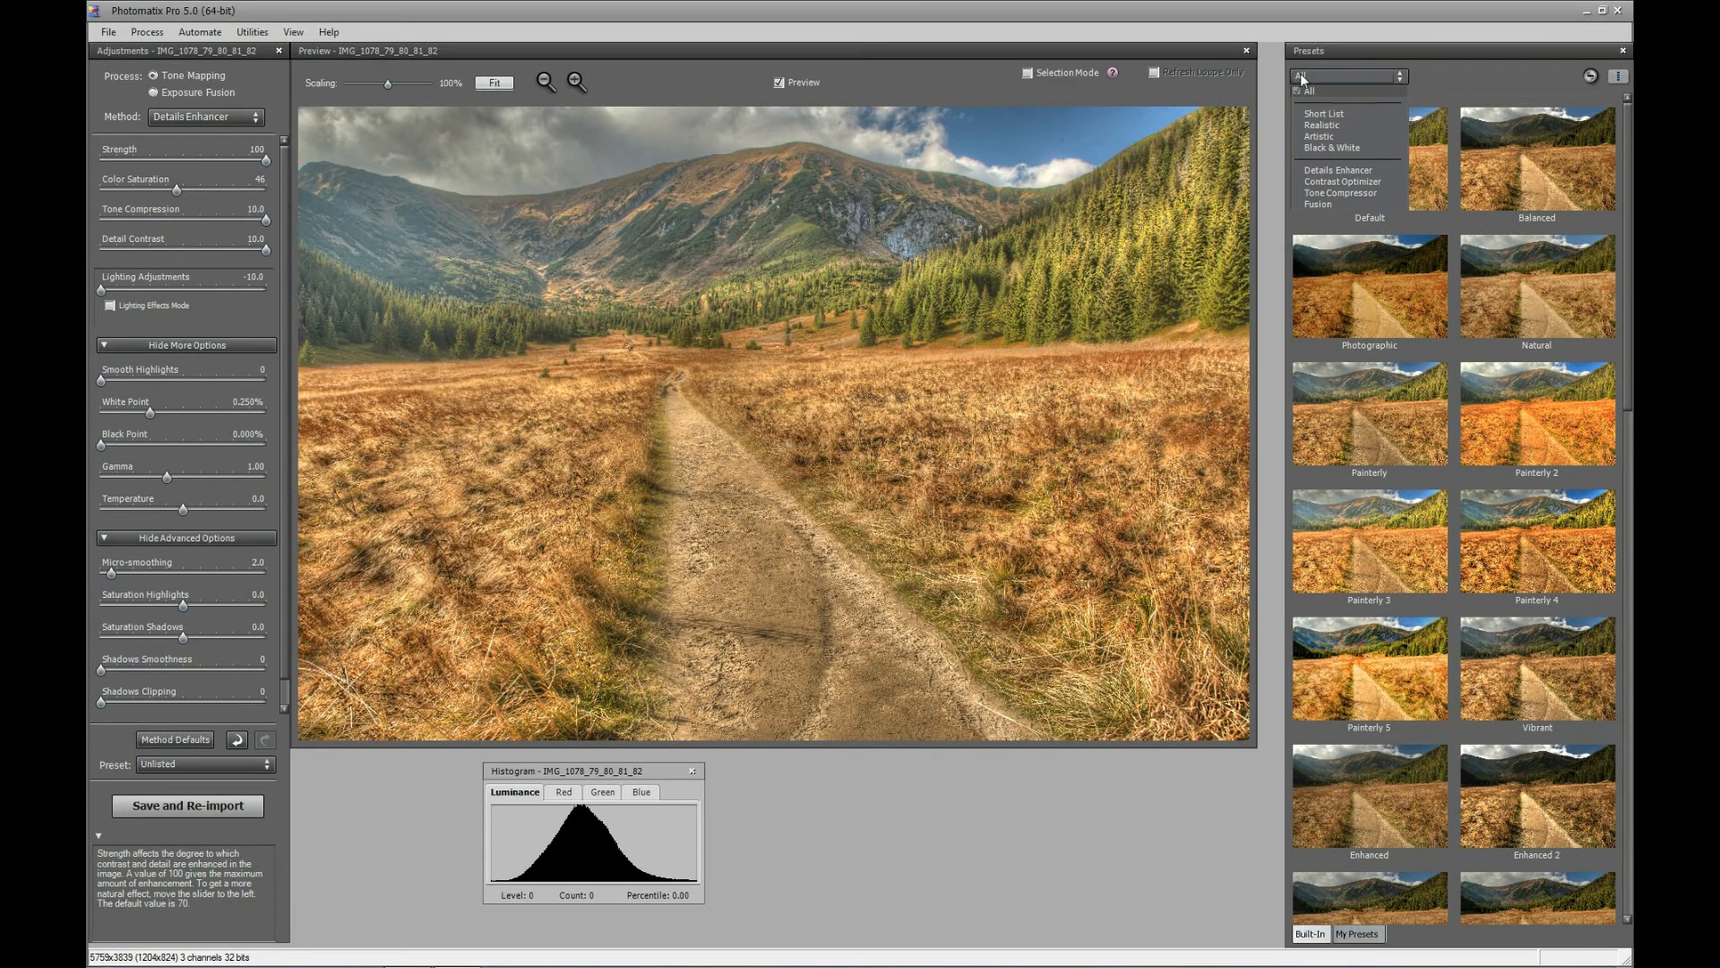
pyautogui.click(1308, 124)
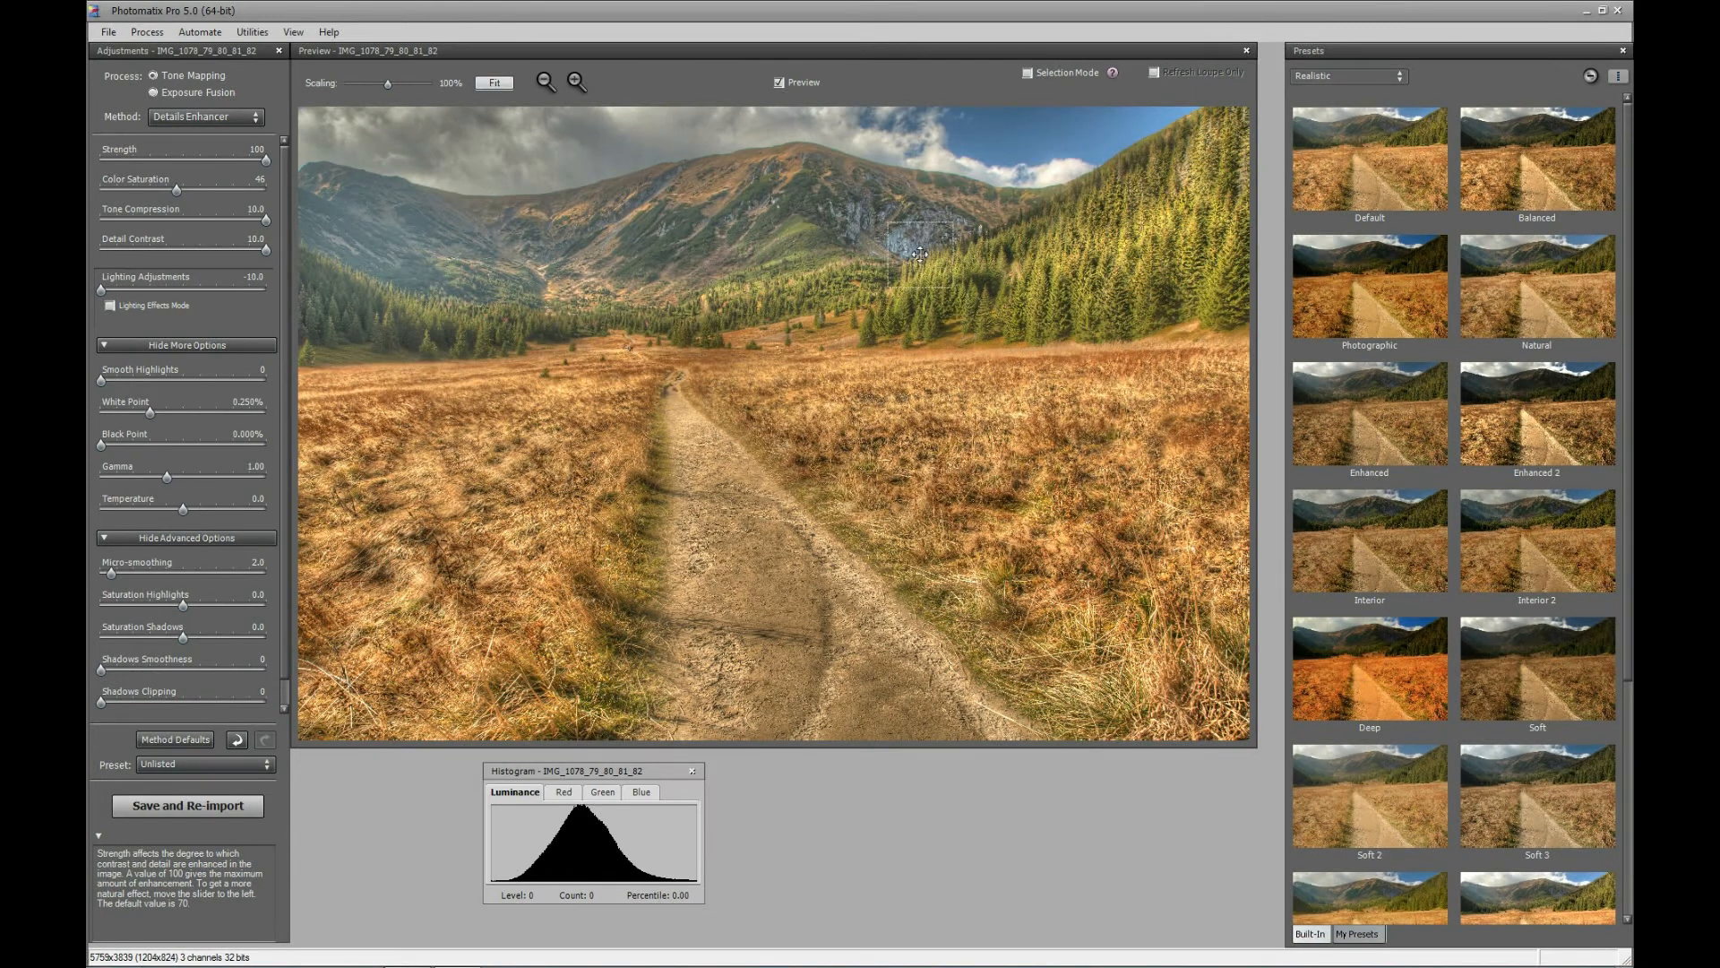
pyautogui.click(1308, 163)
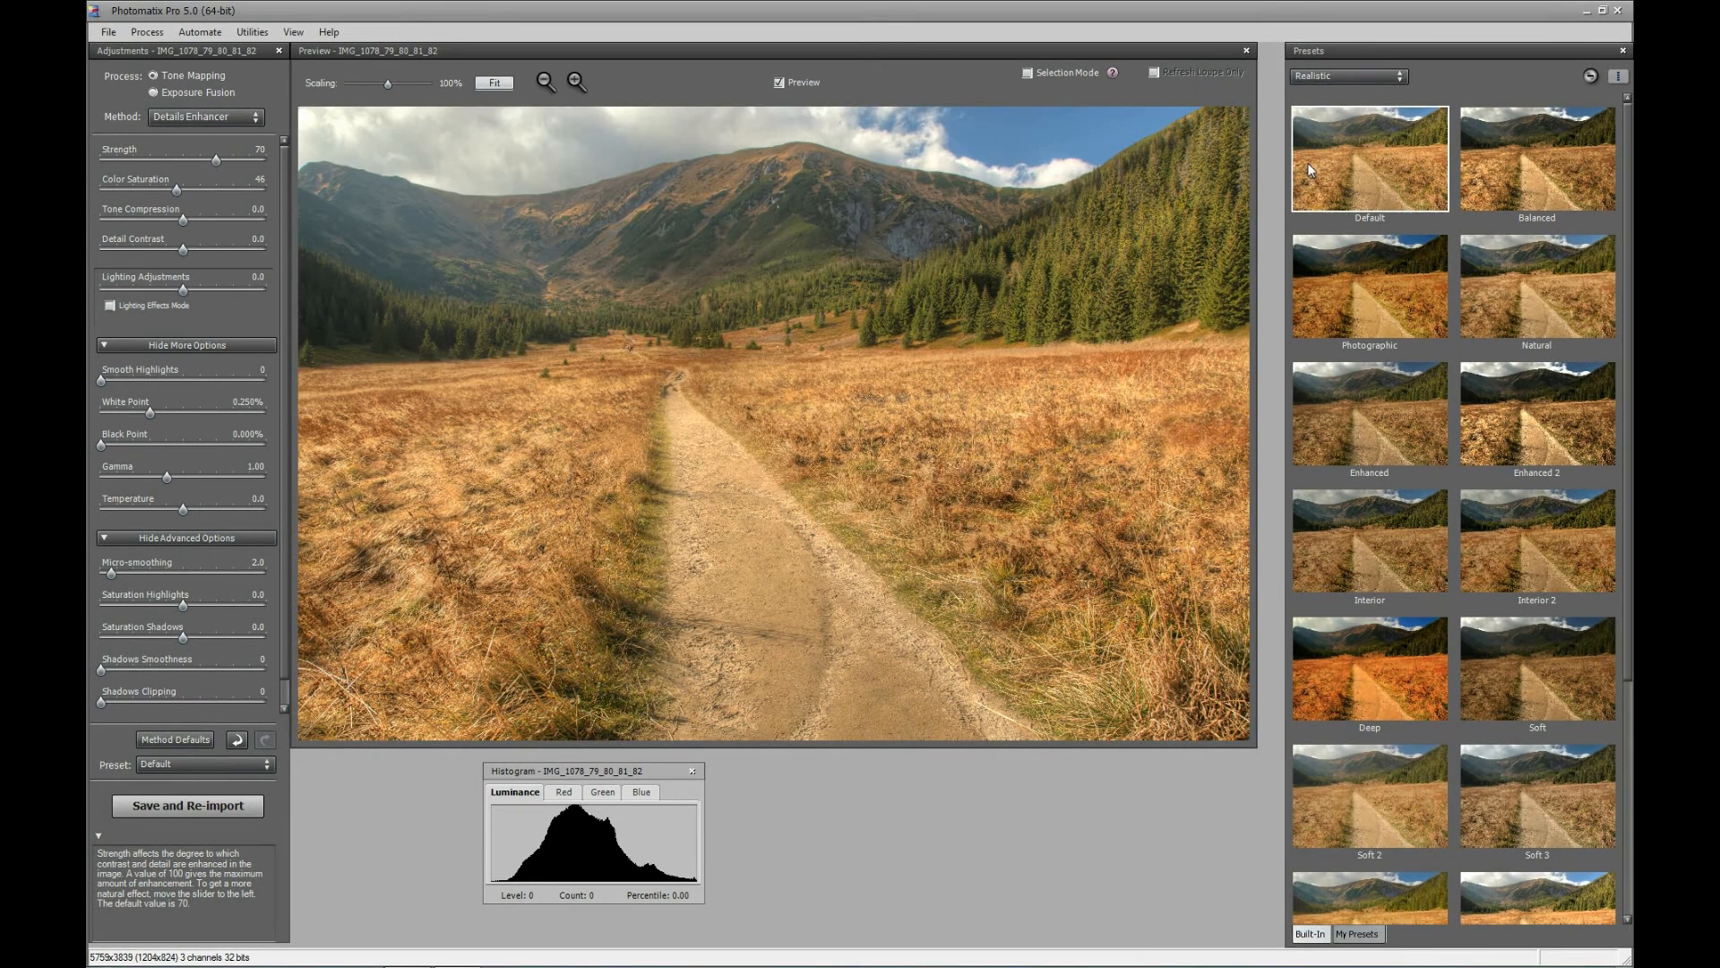
# - Try the Realistic presets one after another on the meadow path image, from Balanced through Smooth 2
pyautogui.press('Right')
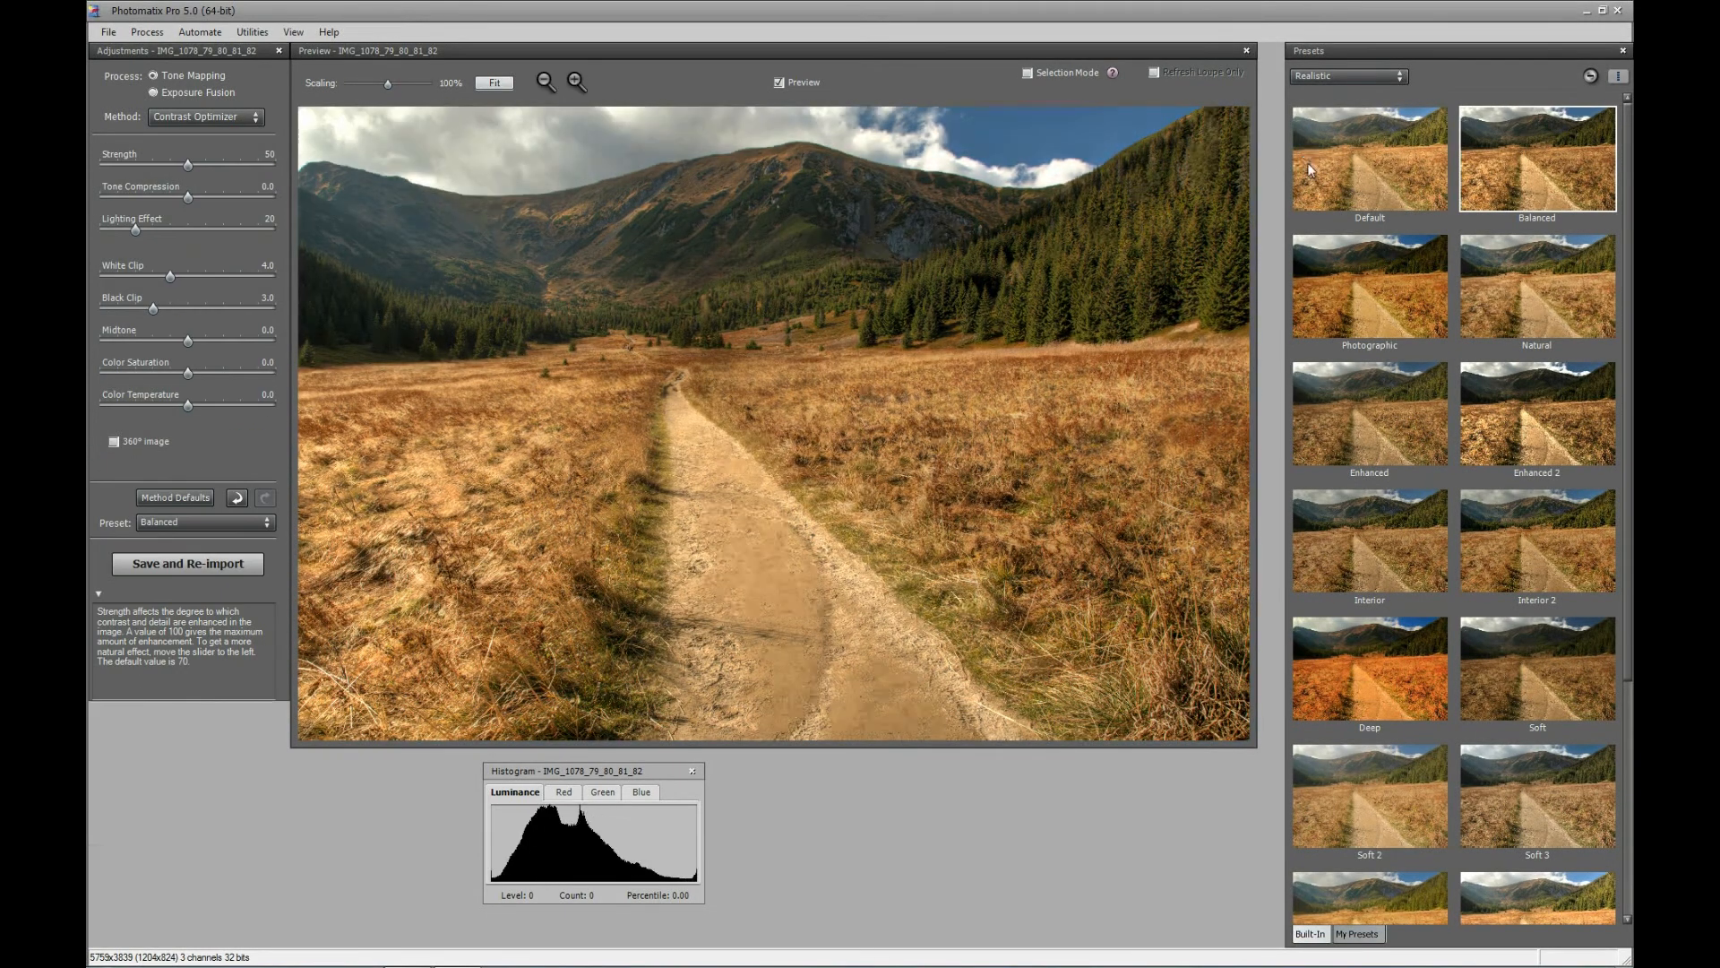
pyautogui.press('Right')
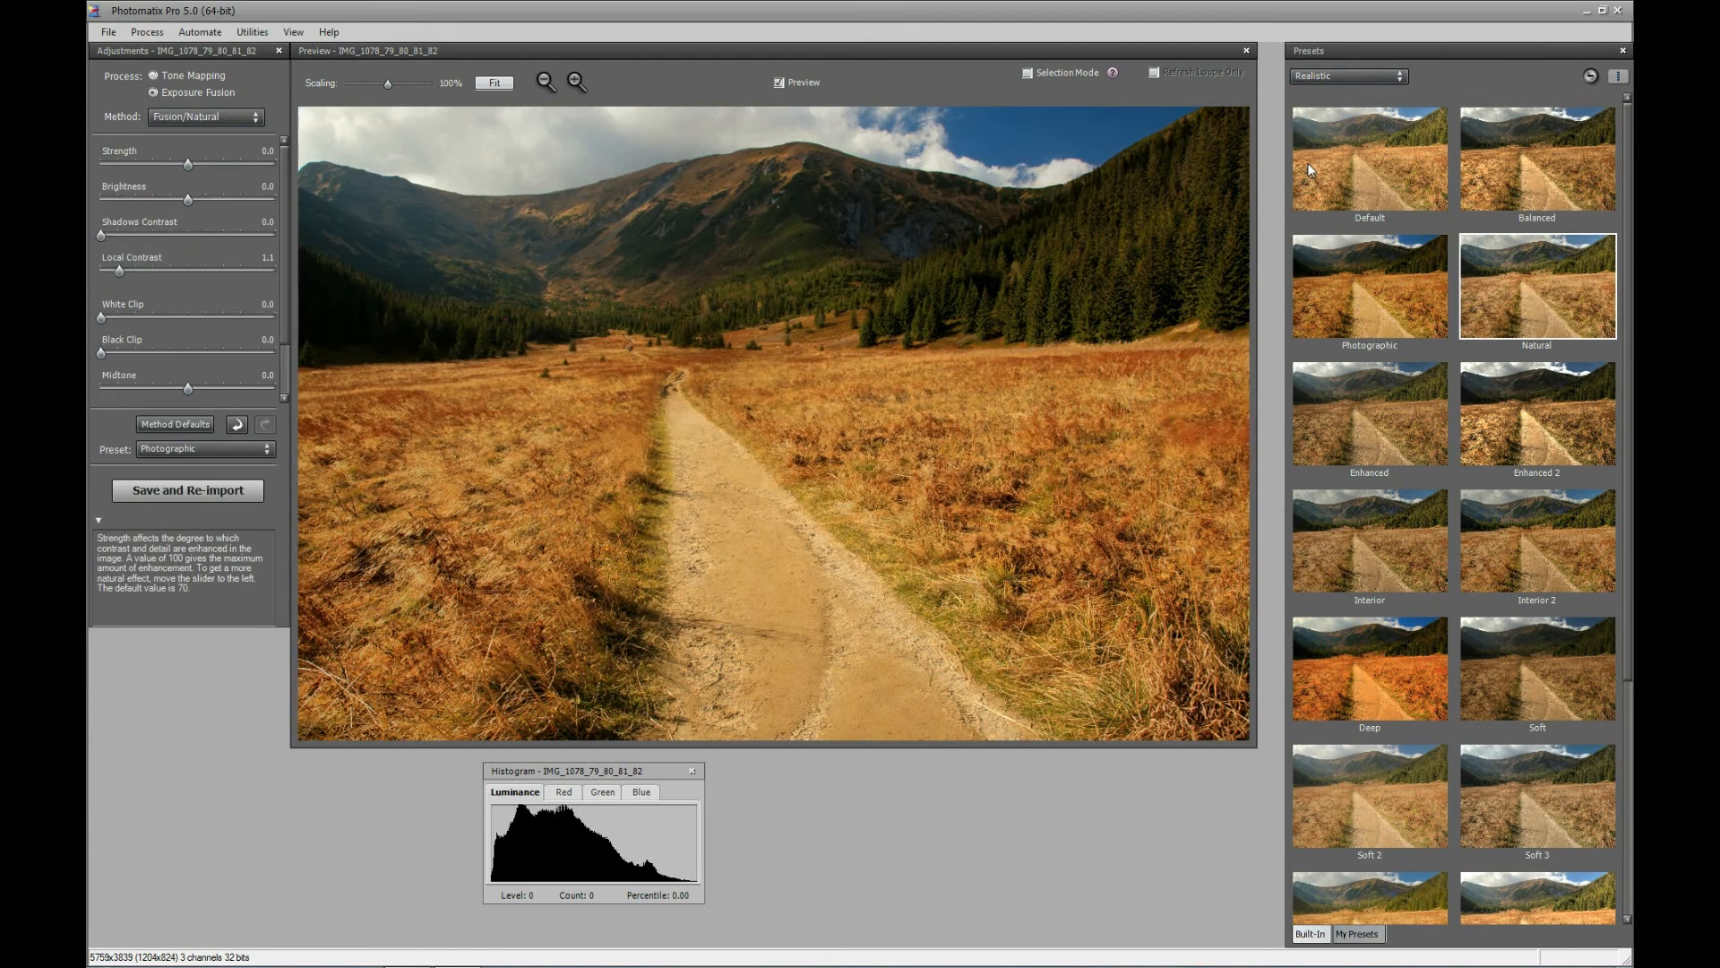
pyautogui.press('Right')
pyautogui.press('Right')
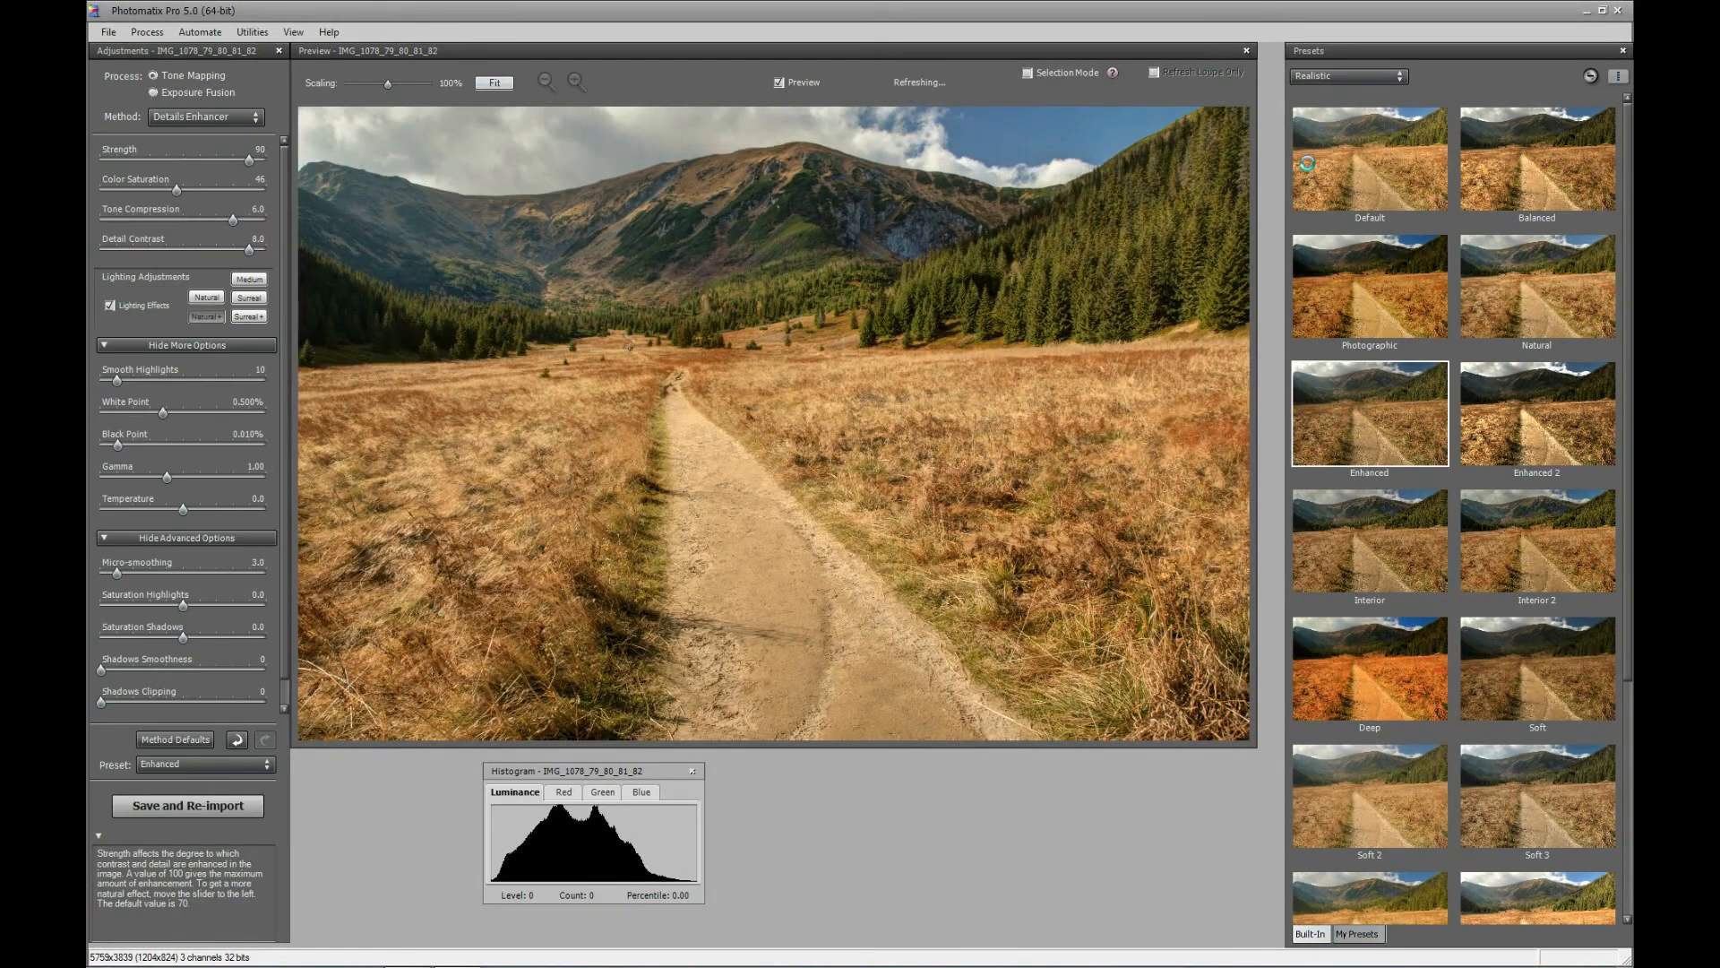
pyautogui.press('Right')
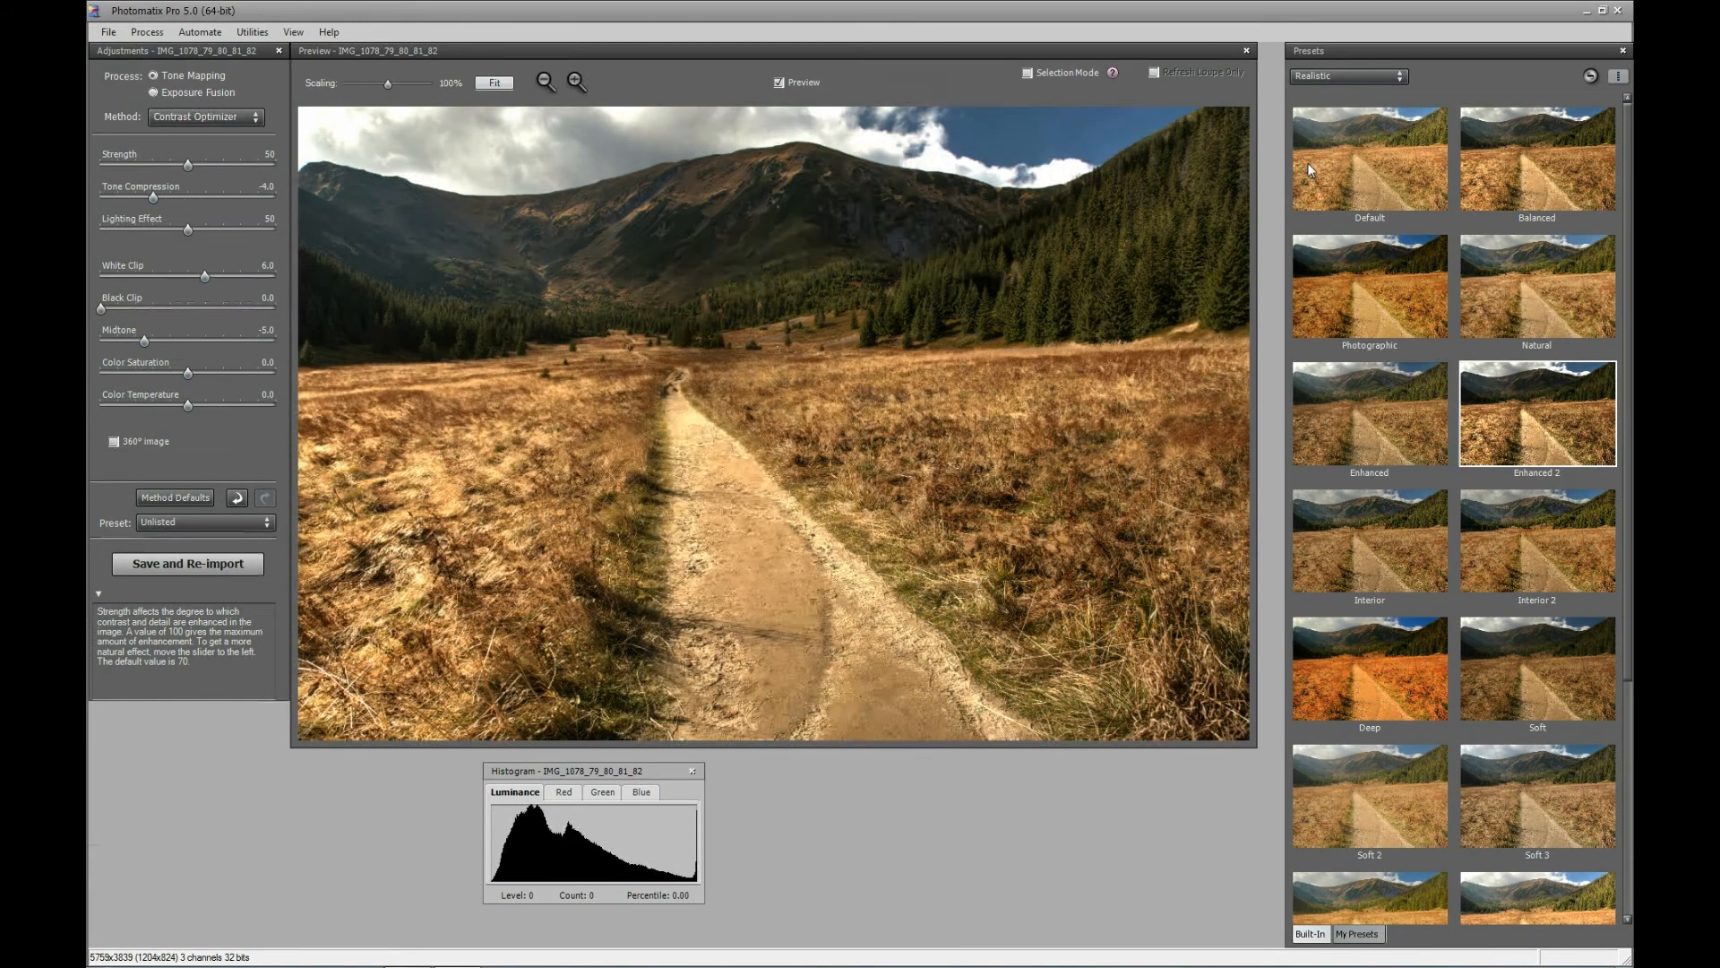
pyautogui.press('Right')
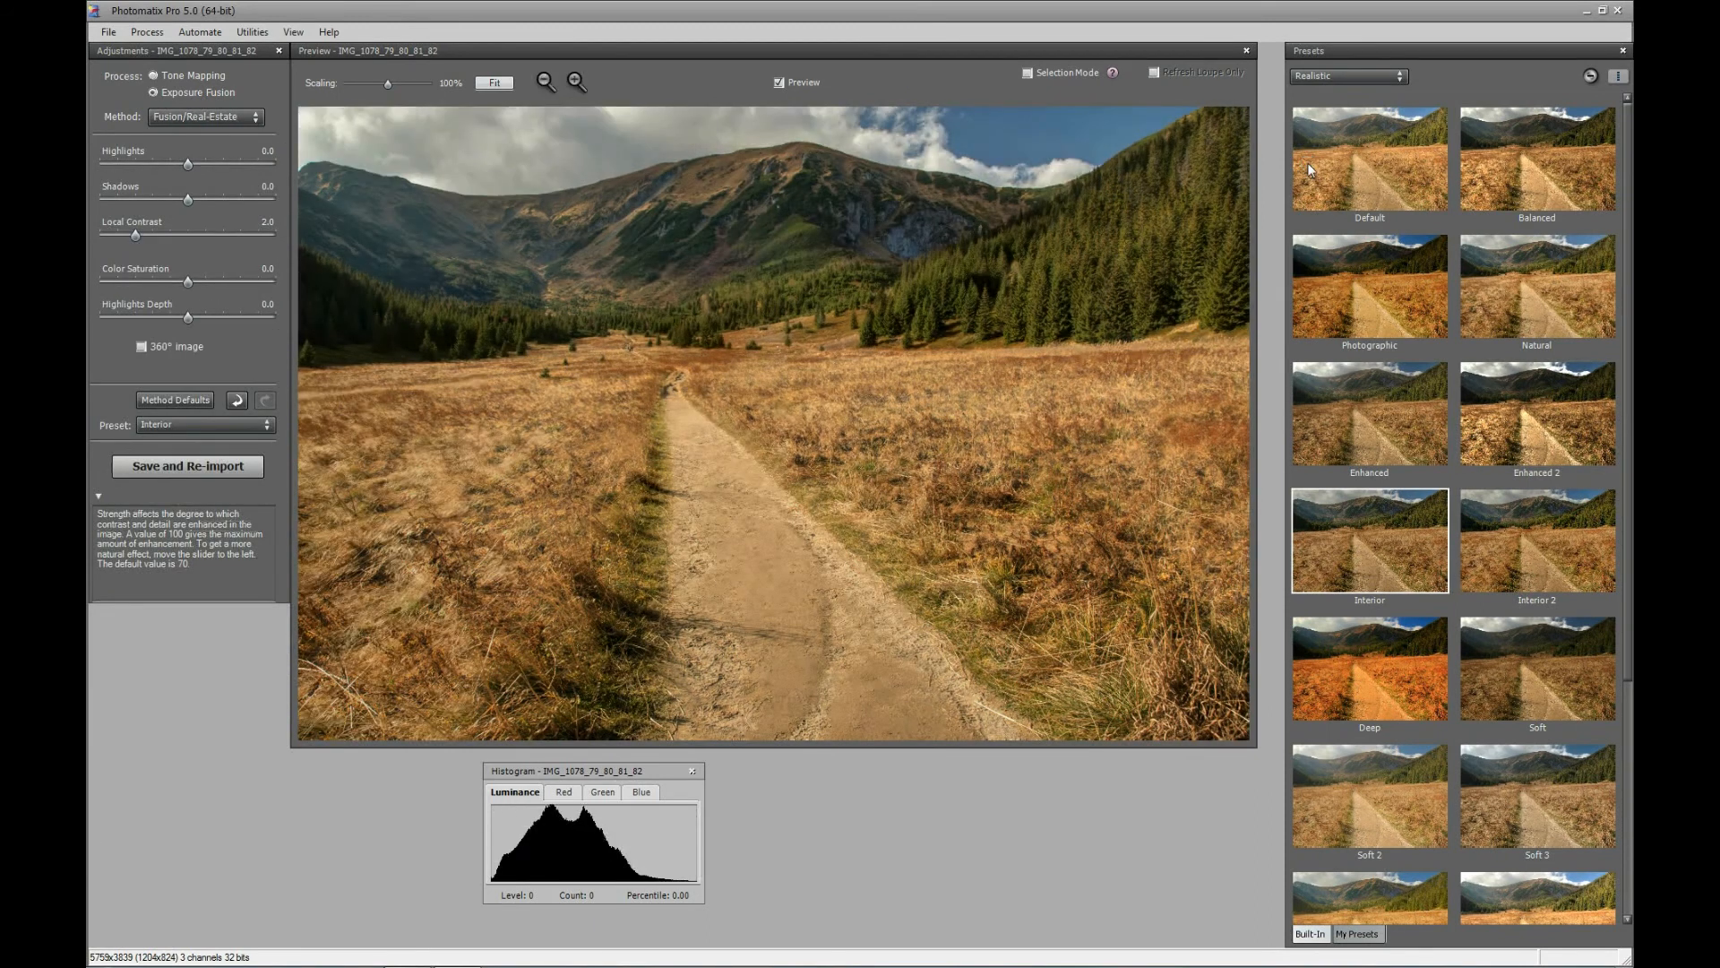
pyautogui.press('Right')
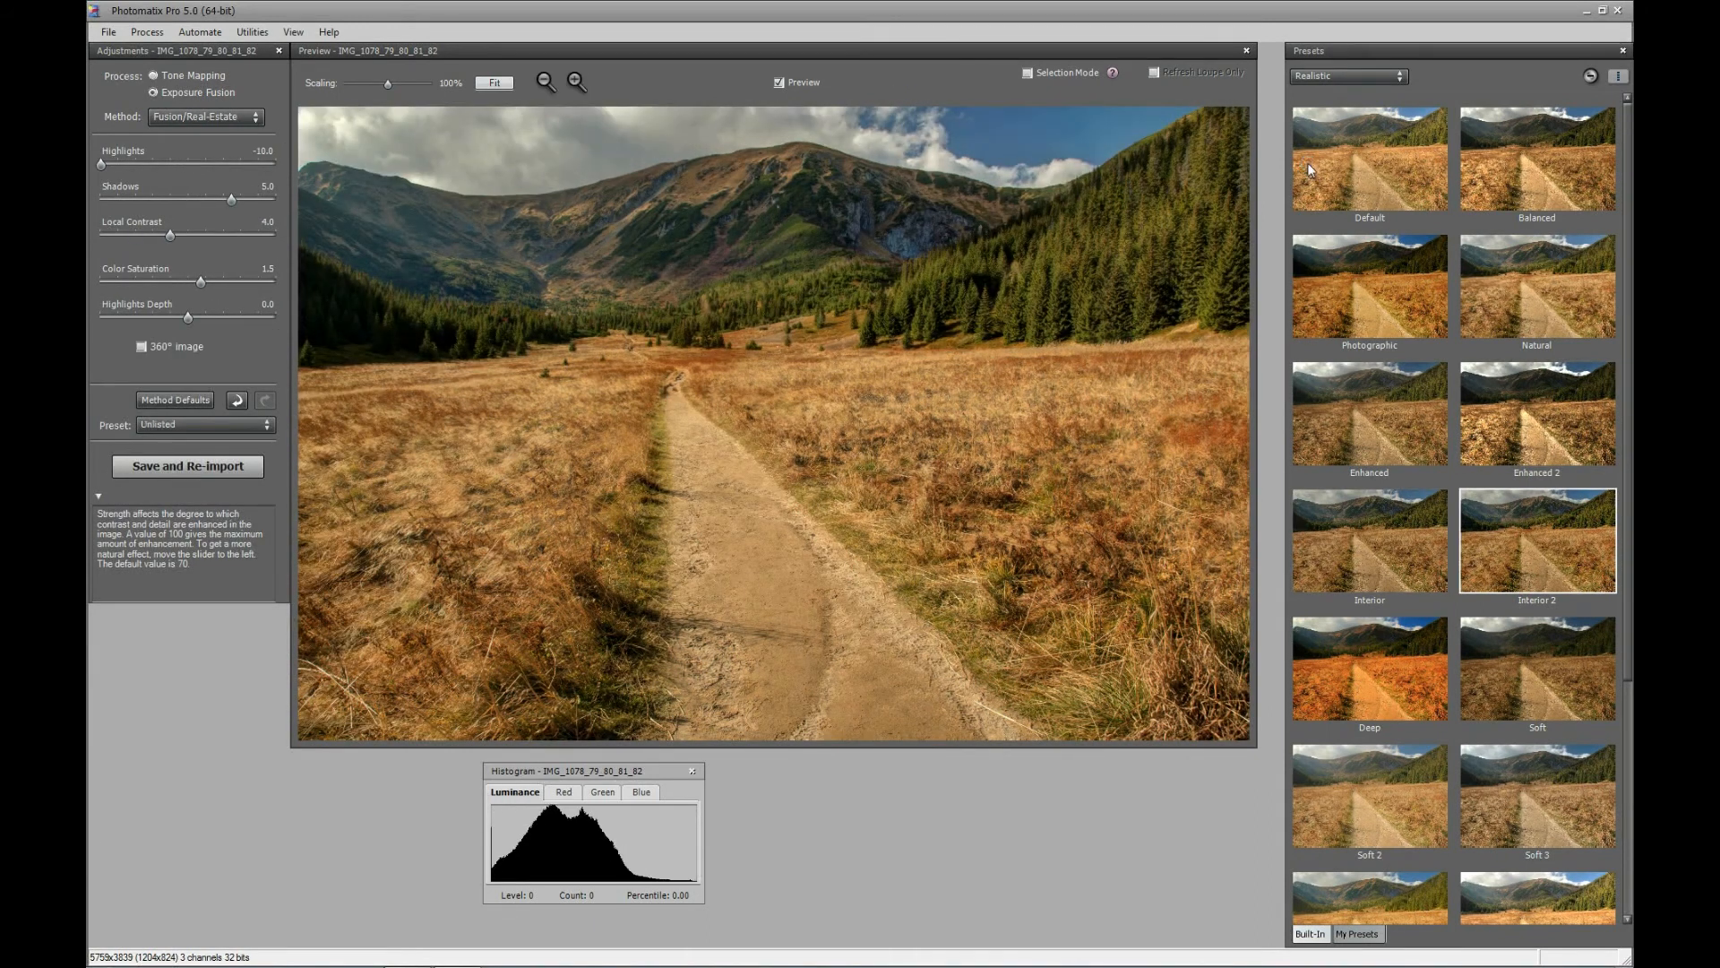
pyautogui.press('Right')
pyautogui.press('Right')
pyautogui.press('Right')
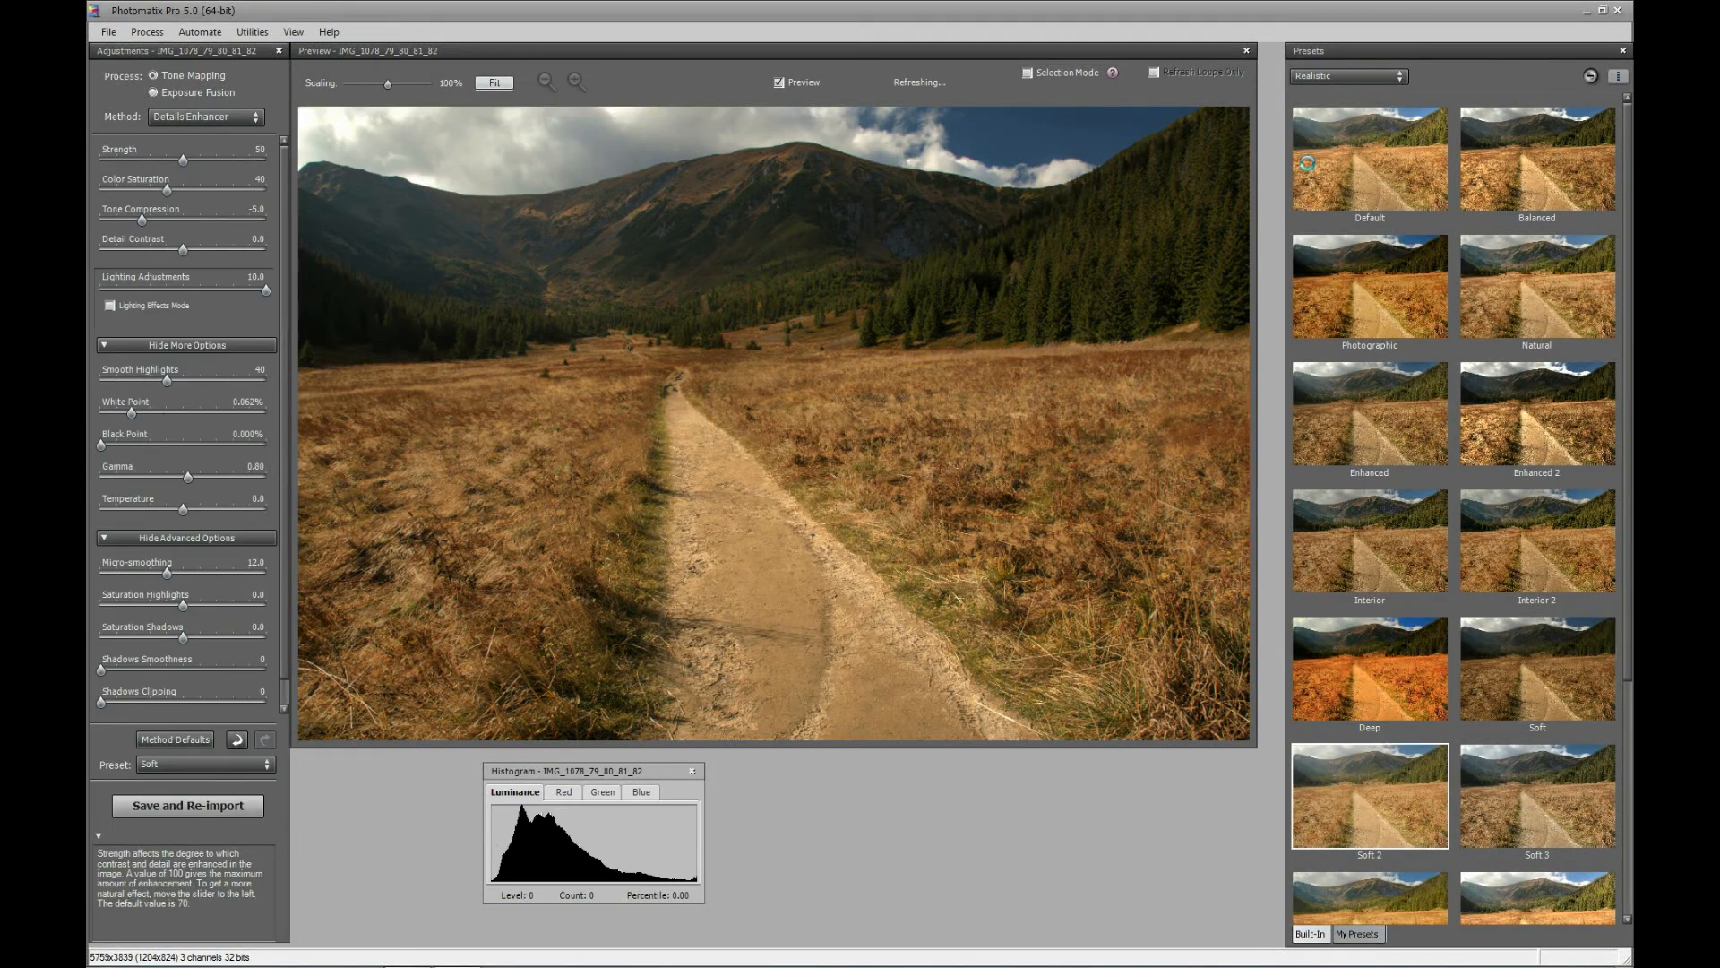
pyautogui.press('Right')
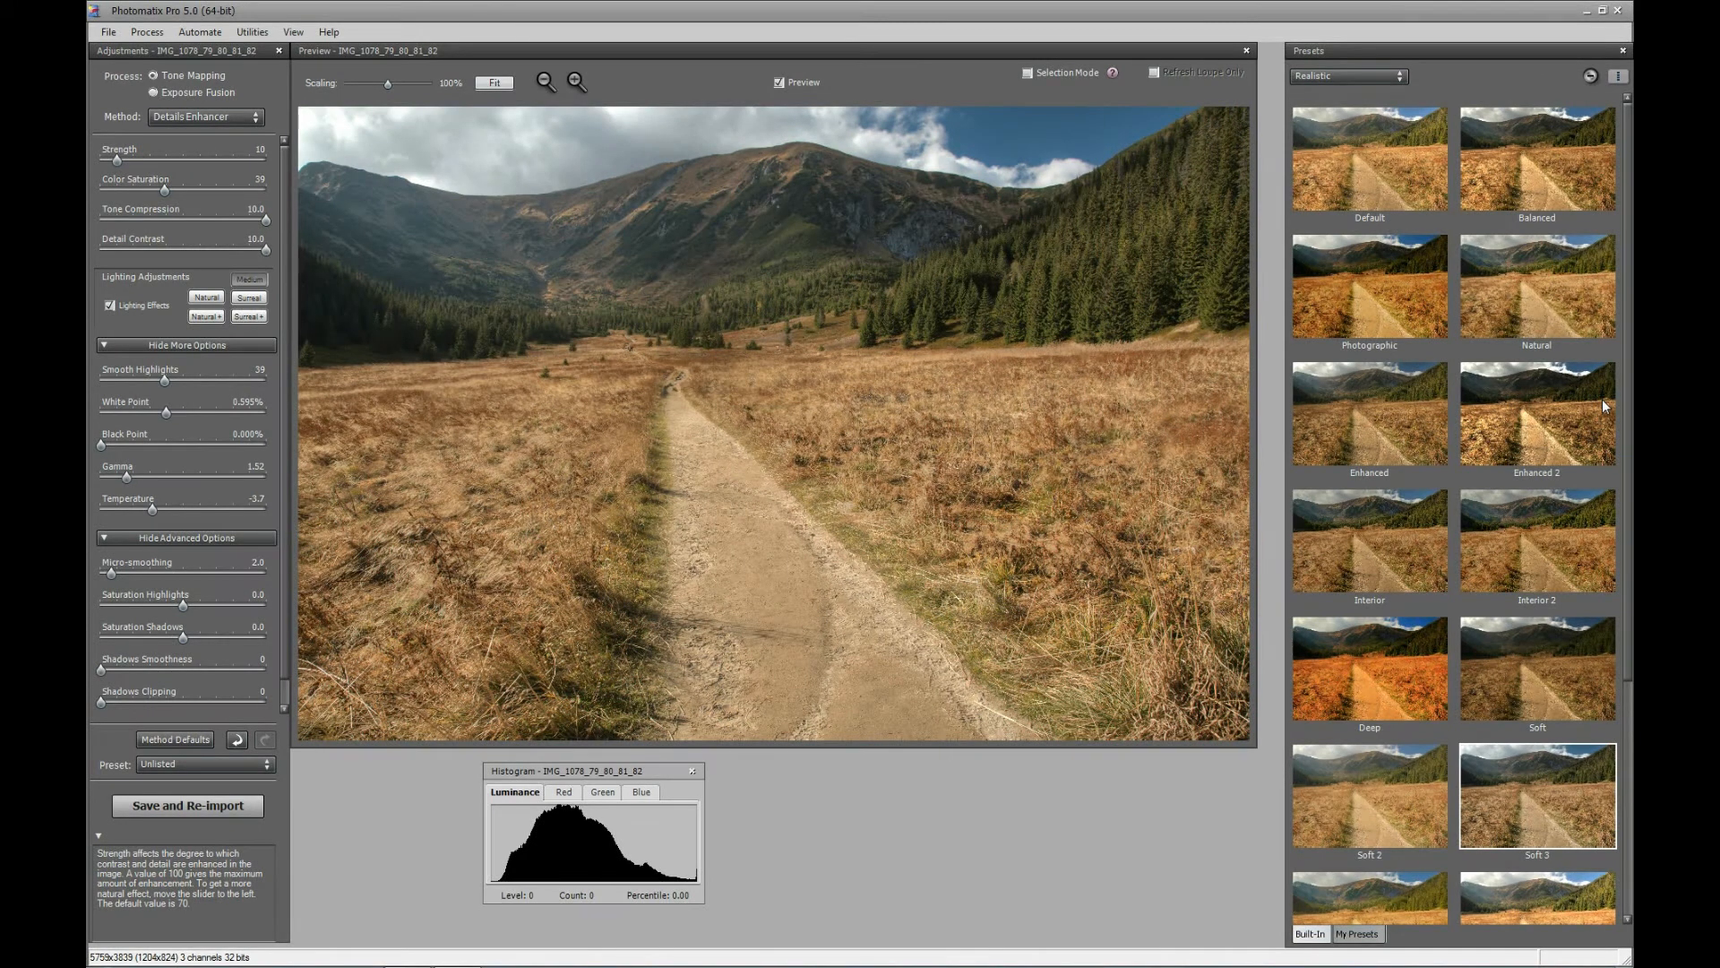
pyautogui.scroll(-1, 1546, 557)
pyautogui.scroll(-6, 1528, 698)
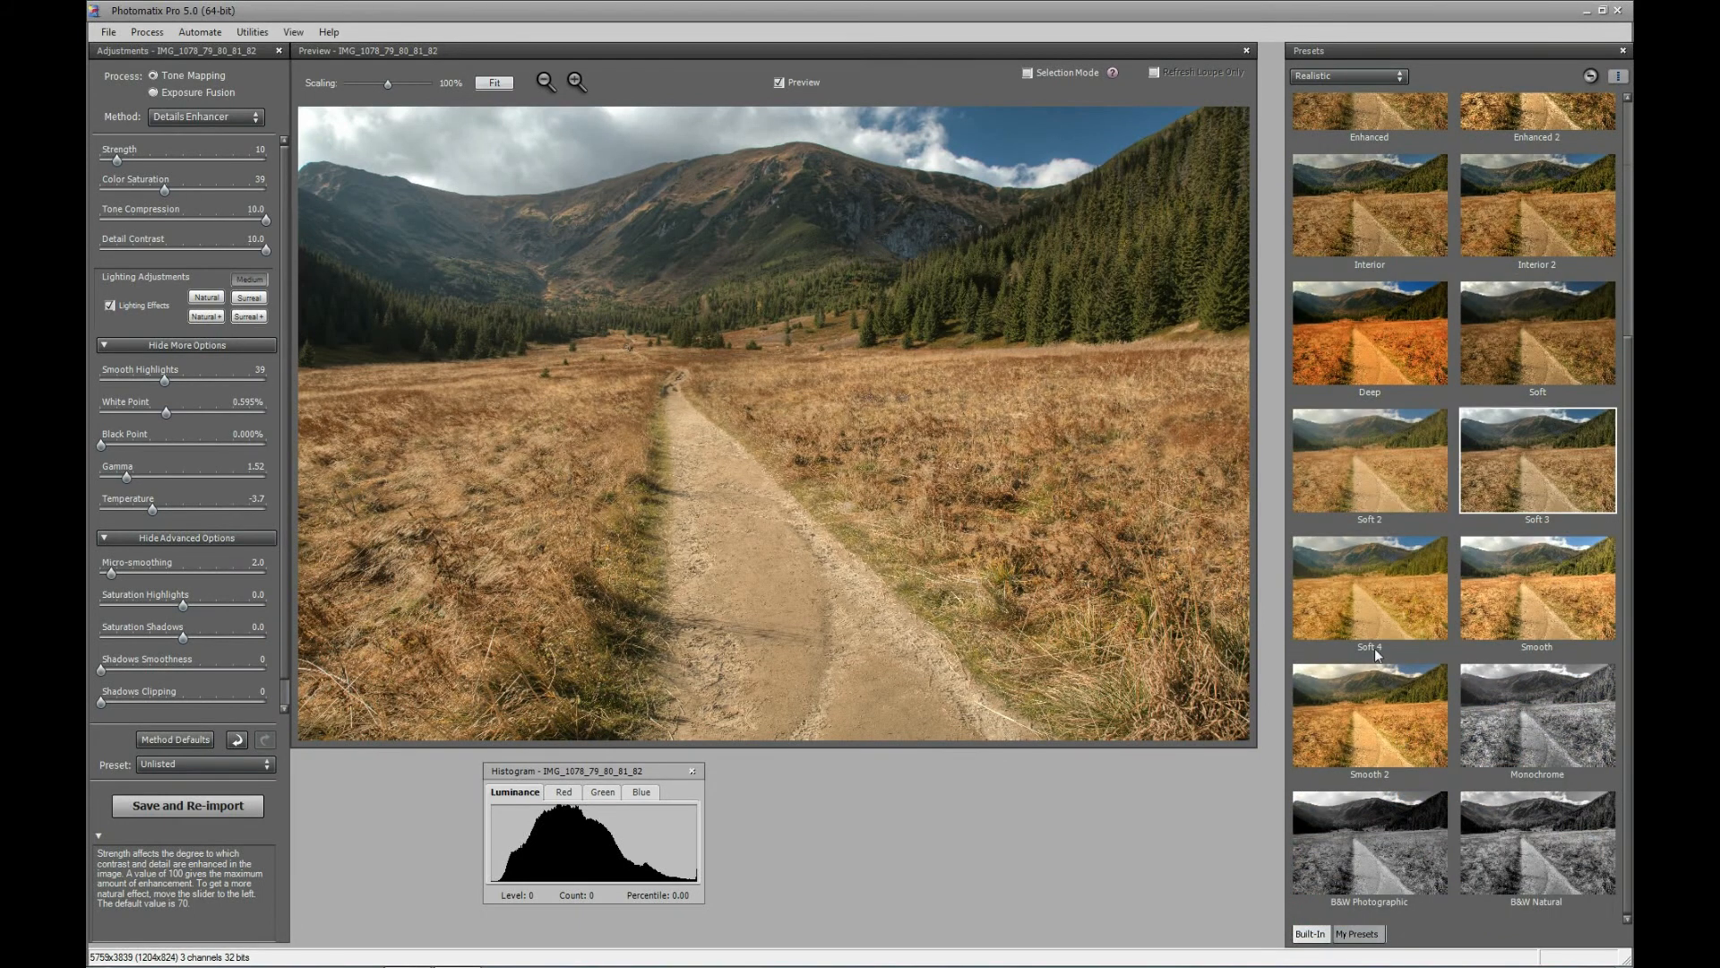
pyautogui.press('Down')
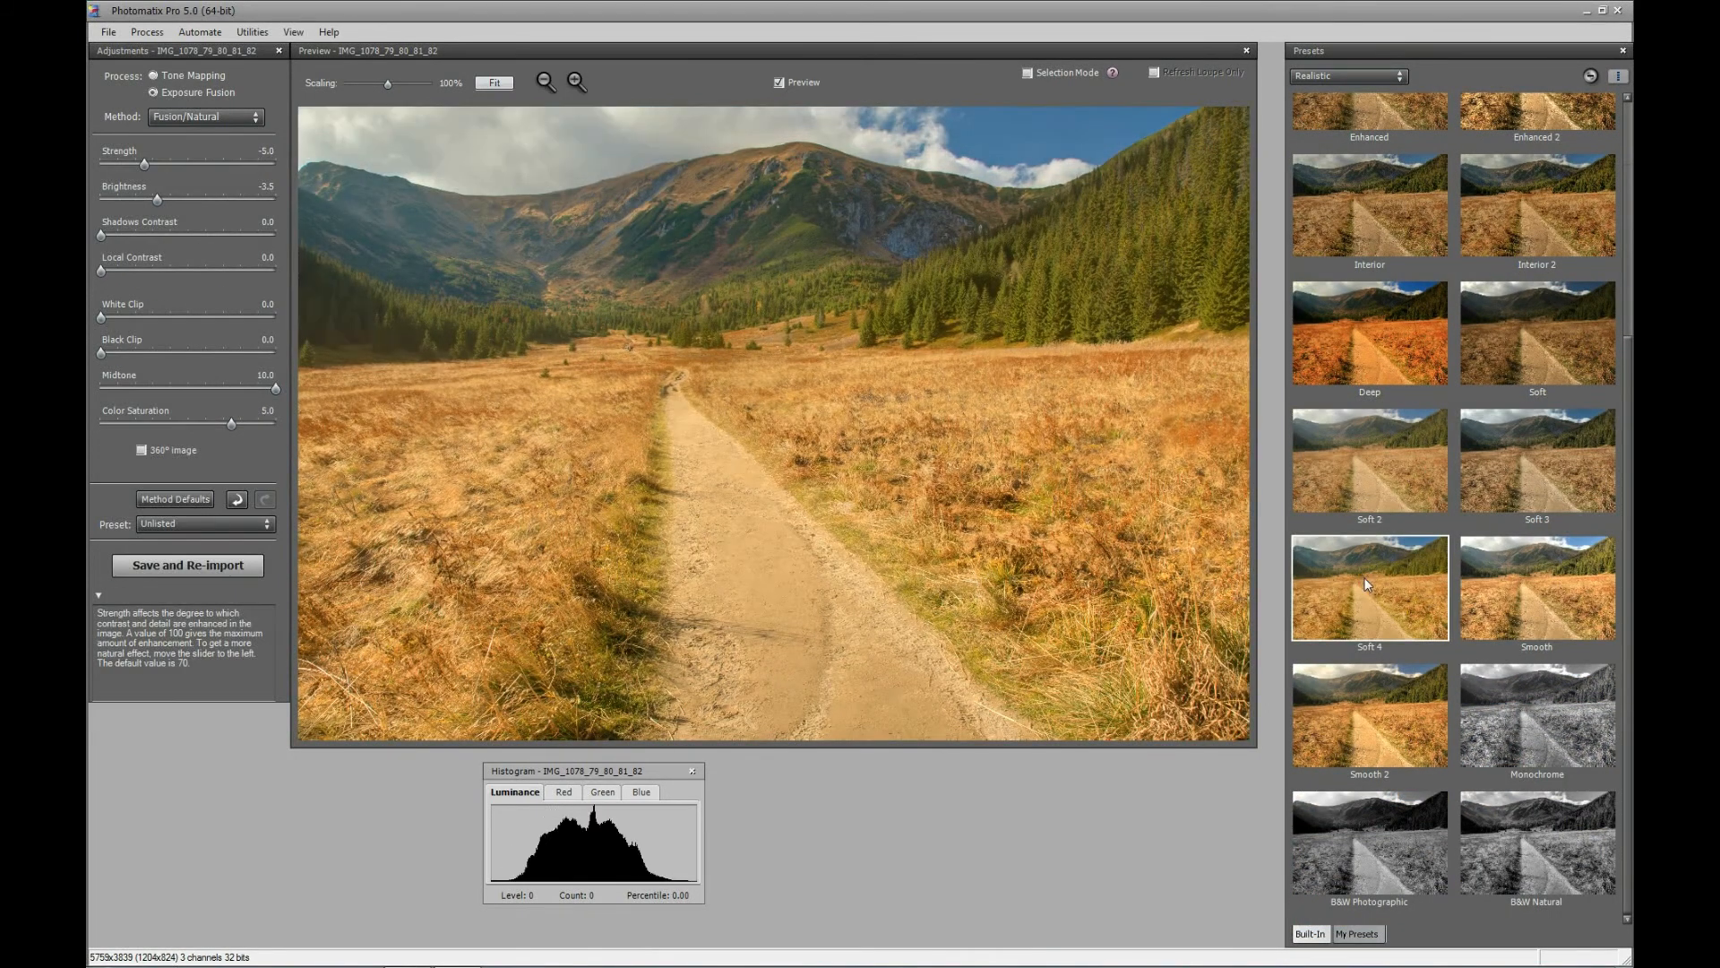
pyautogui.press('Right')
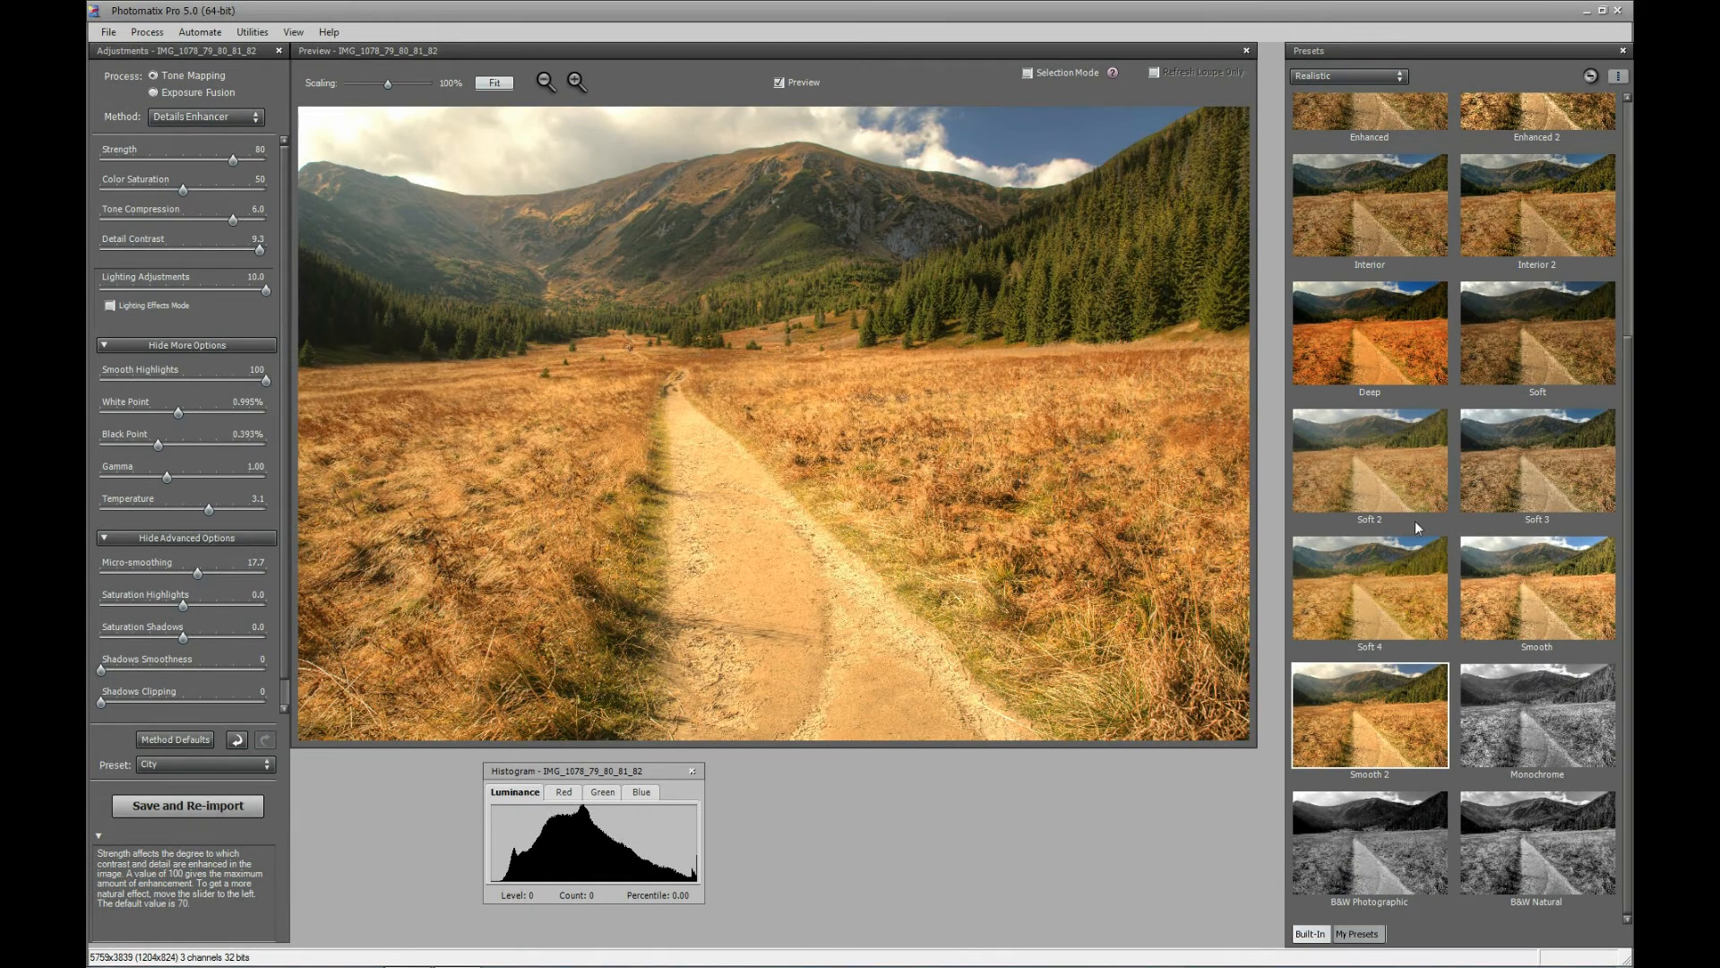
# - Apply the Soft 3 preset, turn off Lighting Effects Mode and set Lighting Adjustments to 10
pyautogui.click(1525, 461)
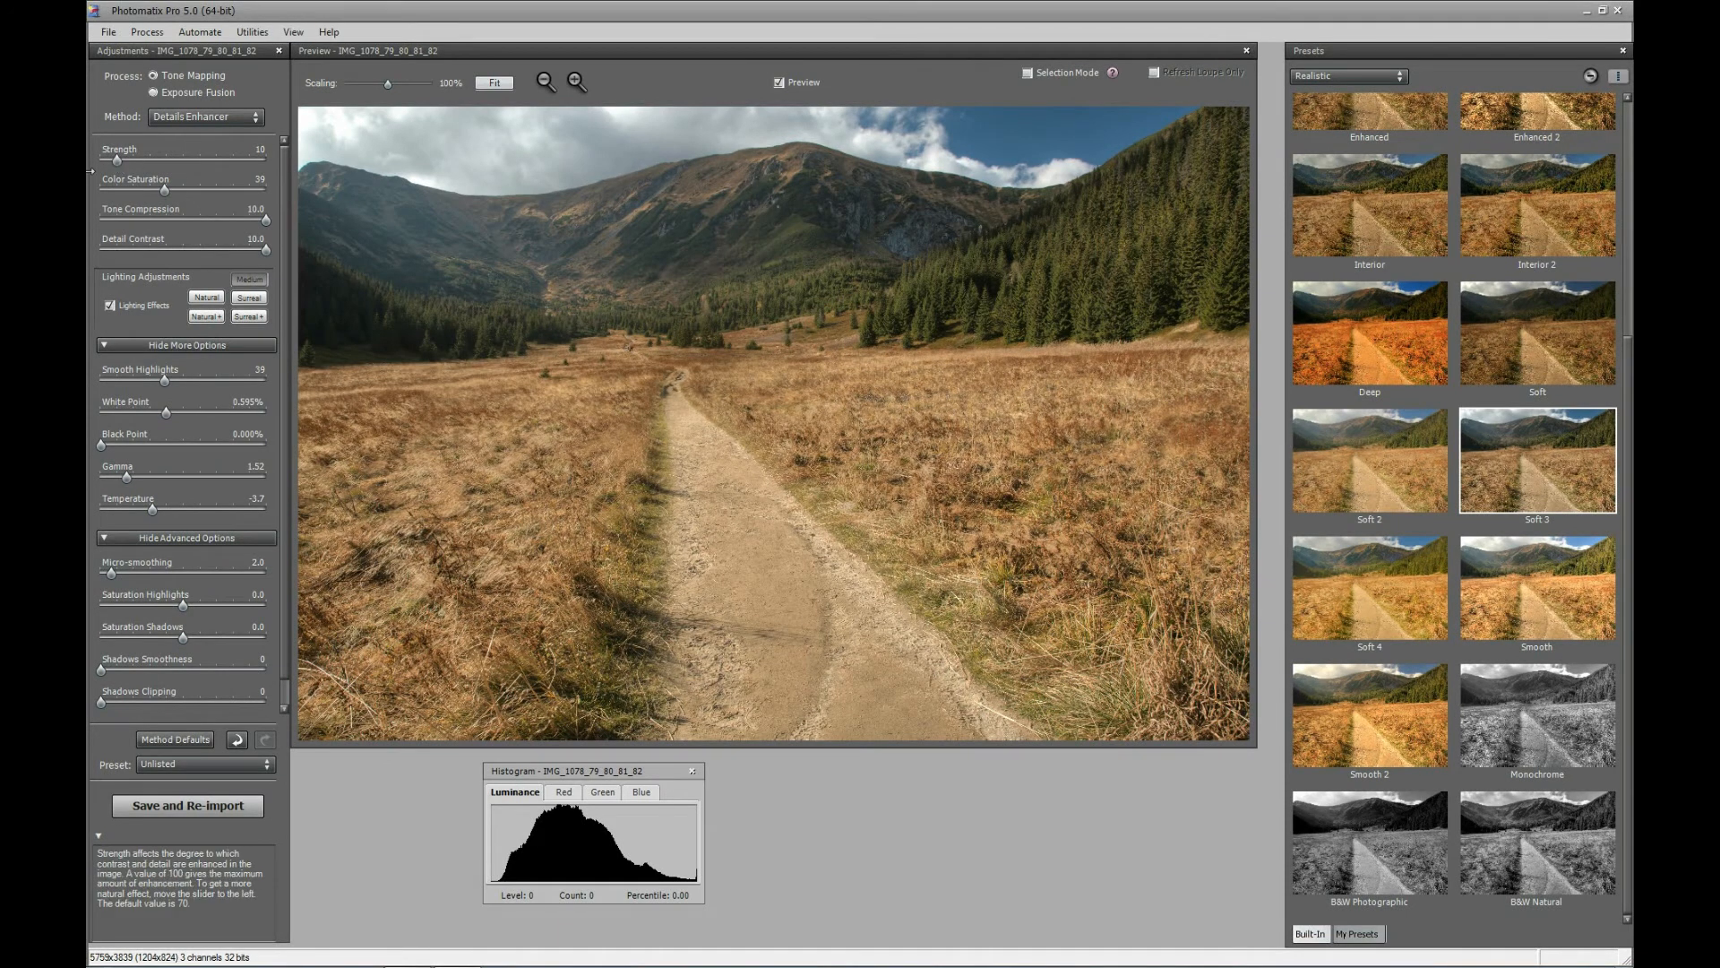
pyautogui.click(114, 307)
pyautogui.moveTo(183, 292); pyautogui.dragTo(292, 293)
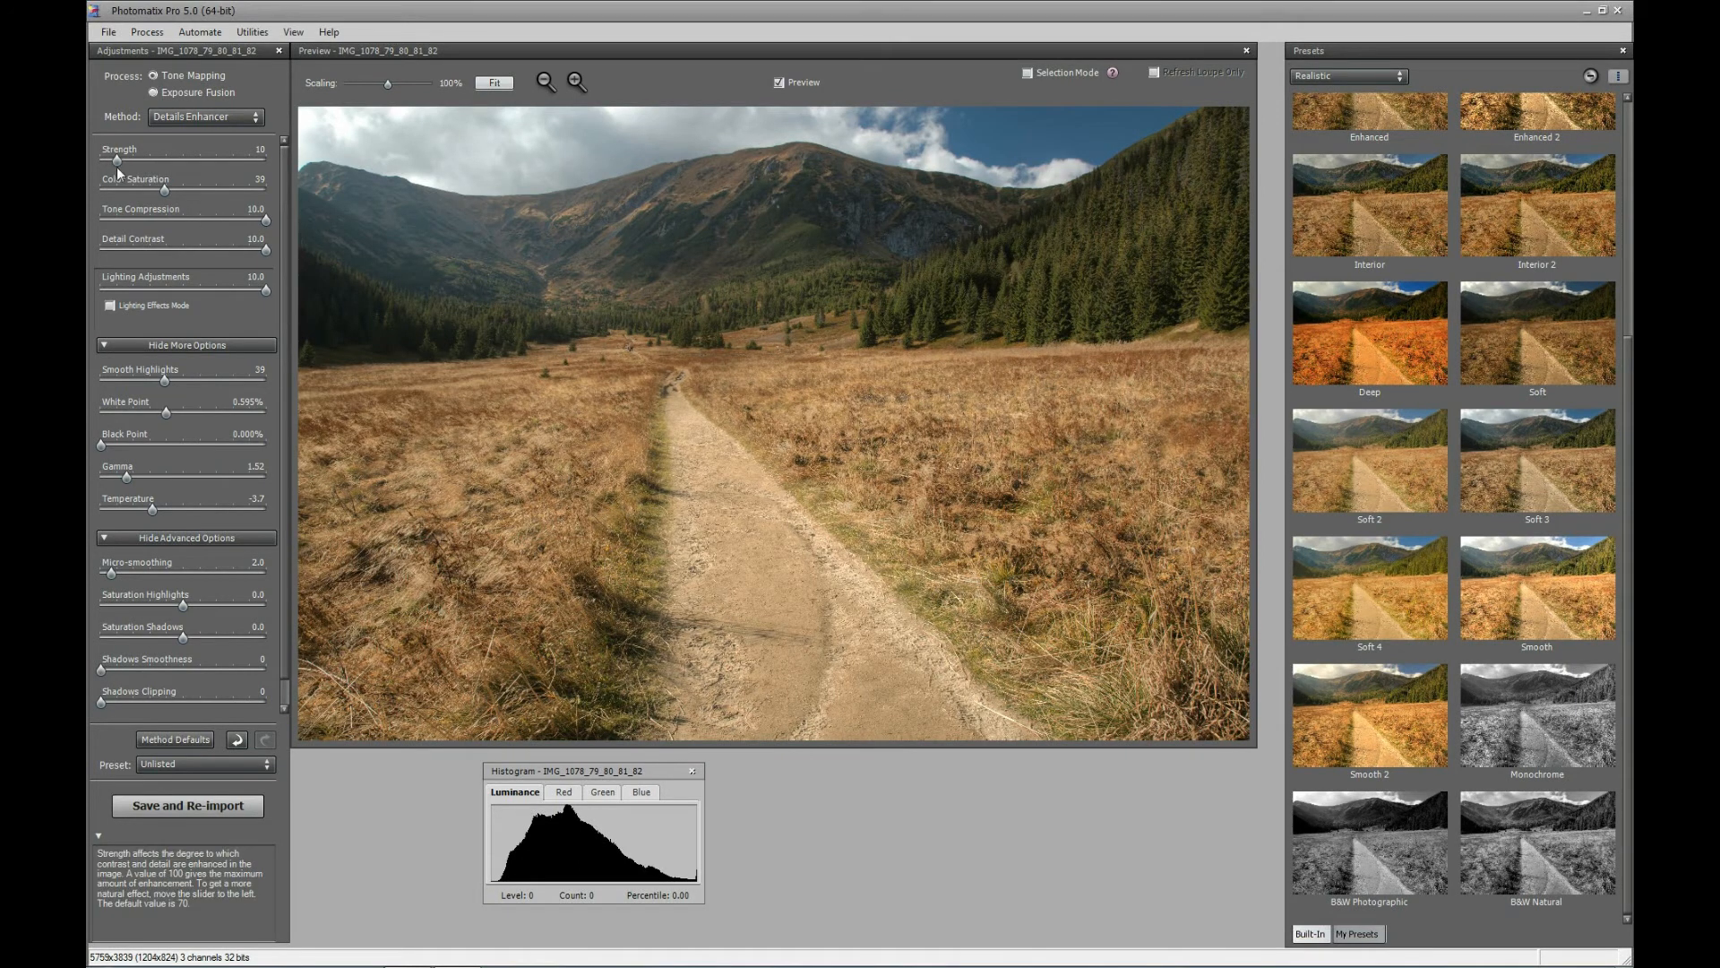
# - Try Strength 100 with Lighting Adjustments -10 on the Soft 3 look, and undo both changes
pyautogui.moveTo(116, 163); pyautogui.dragTo(283, 161)
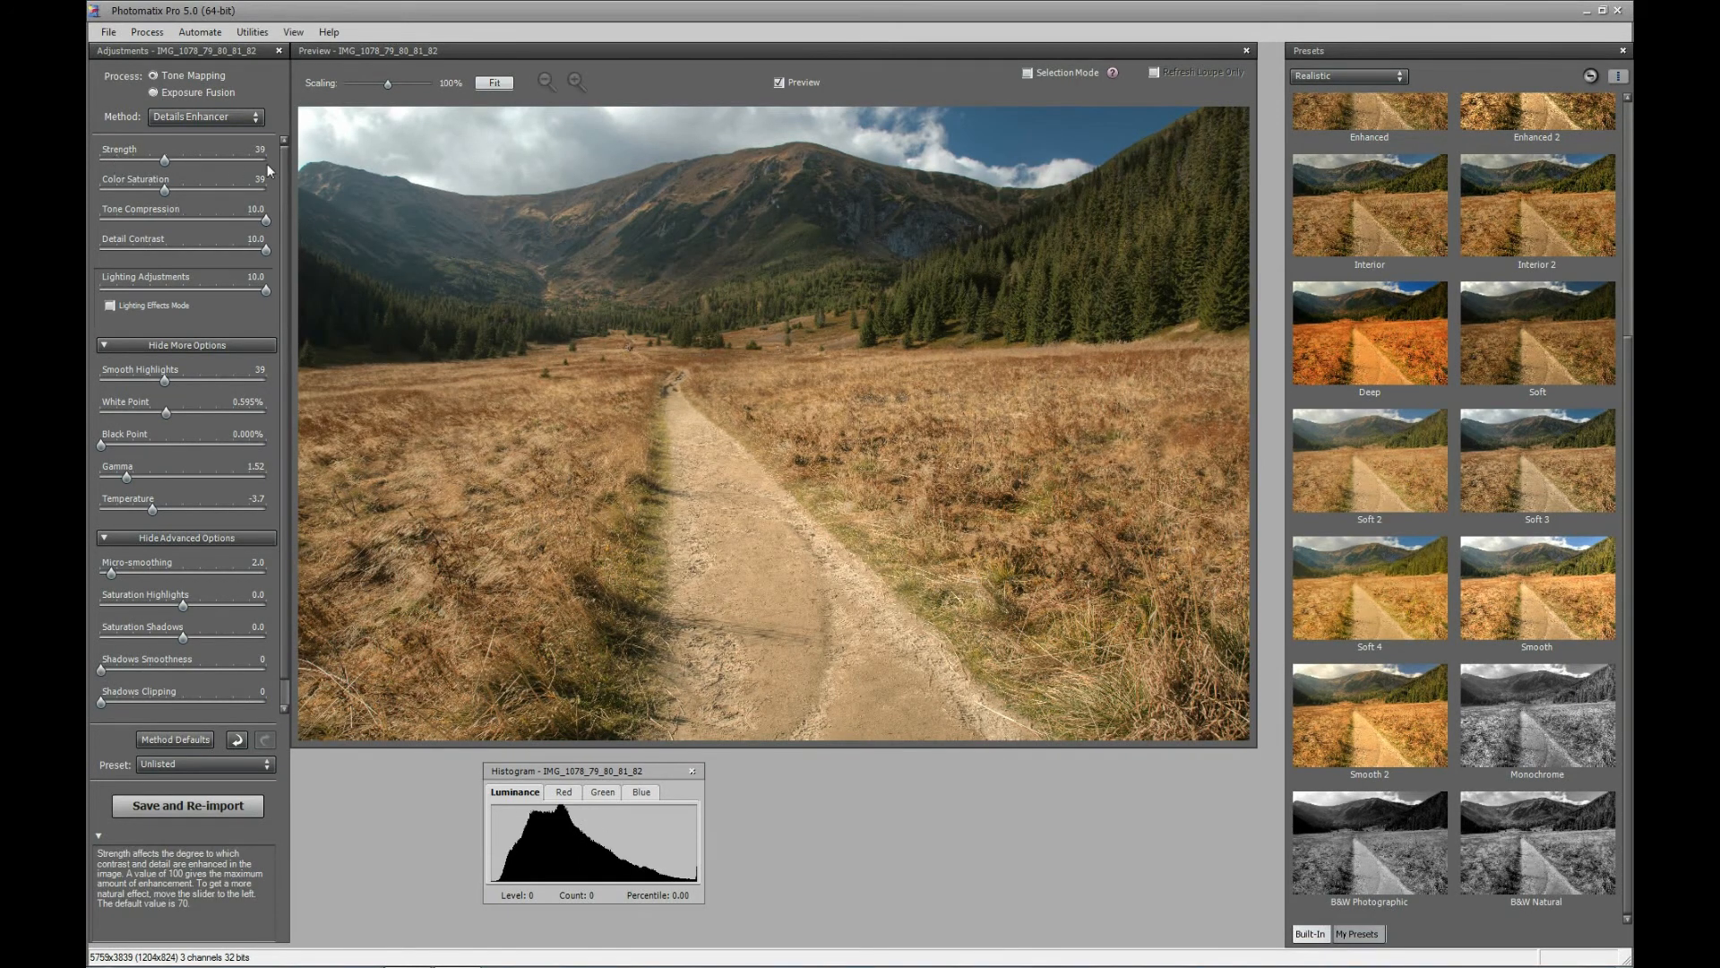
pyautogui.moveTo(267, 288); pyautogui.dragTo(86, 267)
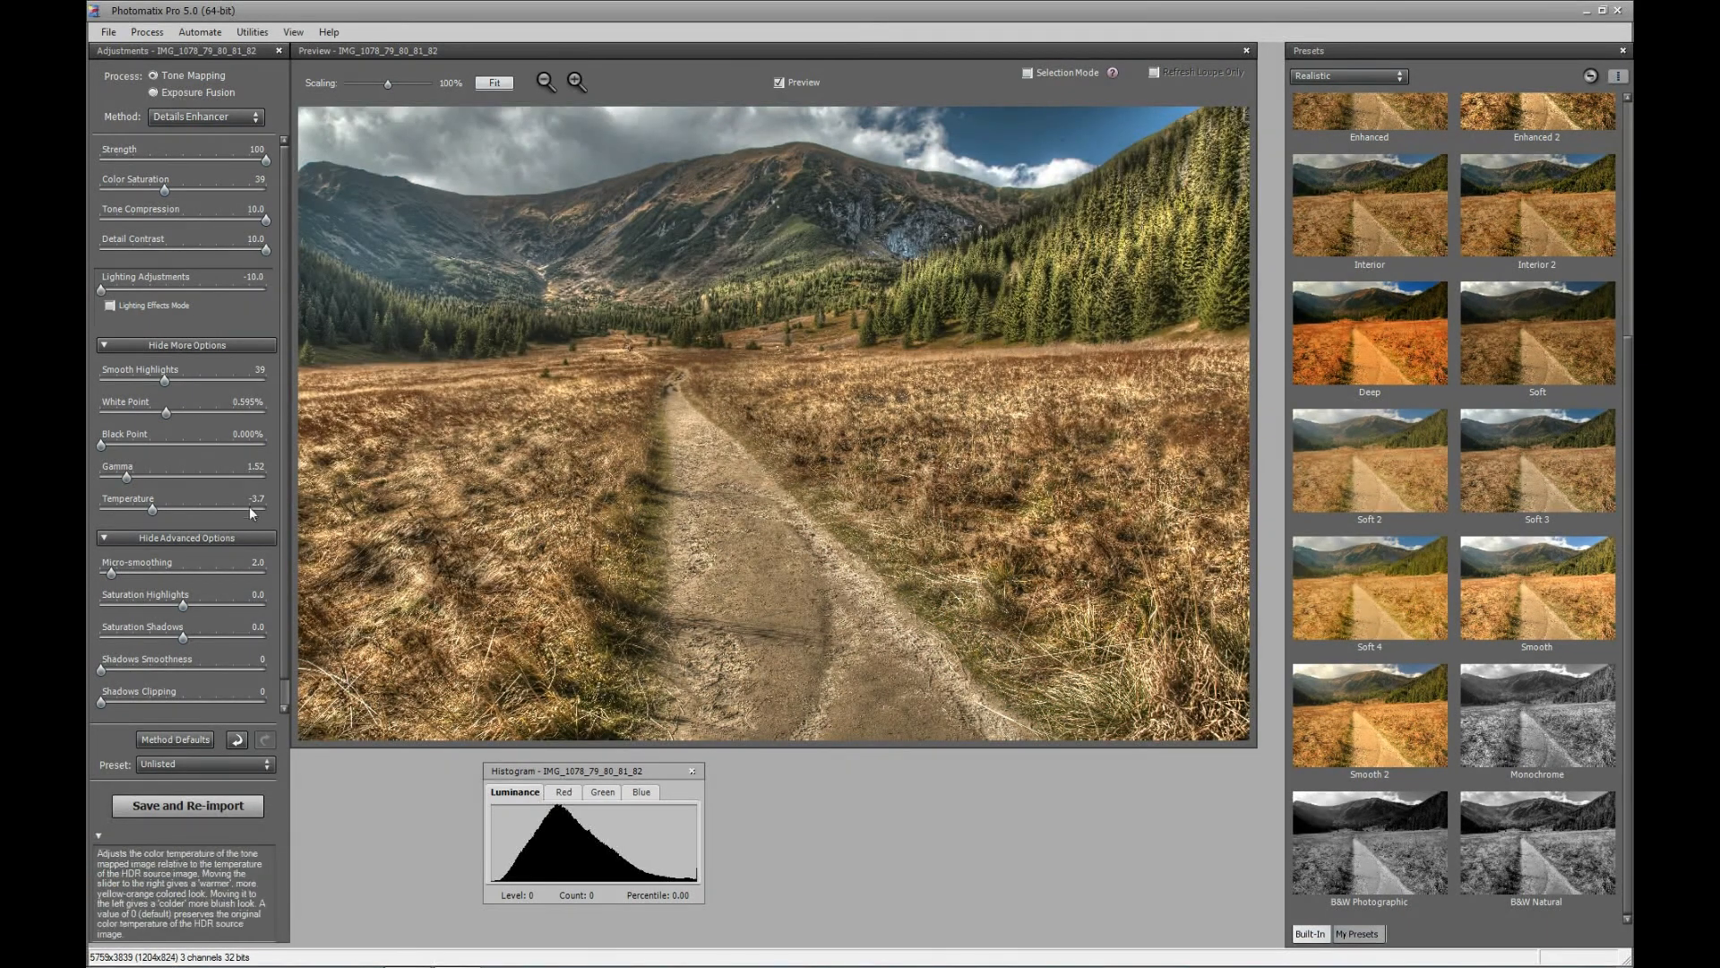
pyautogui.click(237, 740)
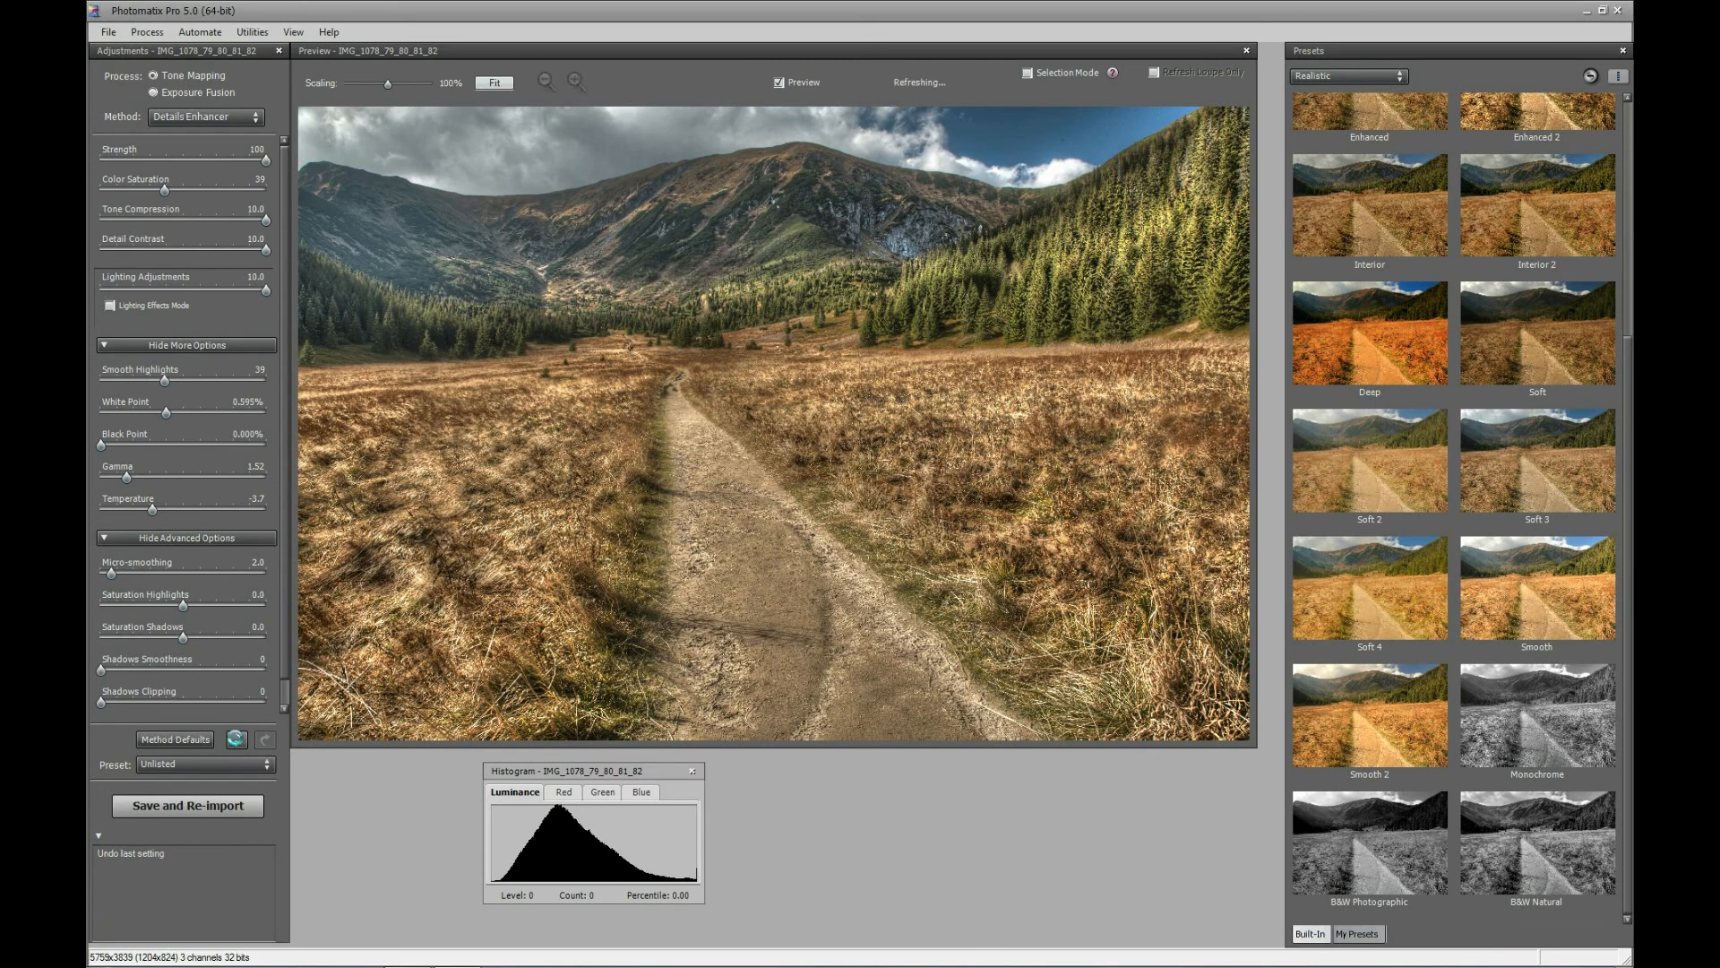
pyautogui.click(237, 740)
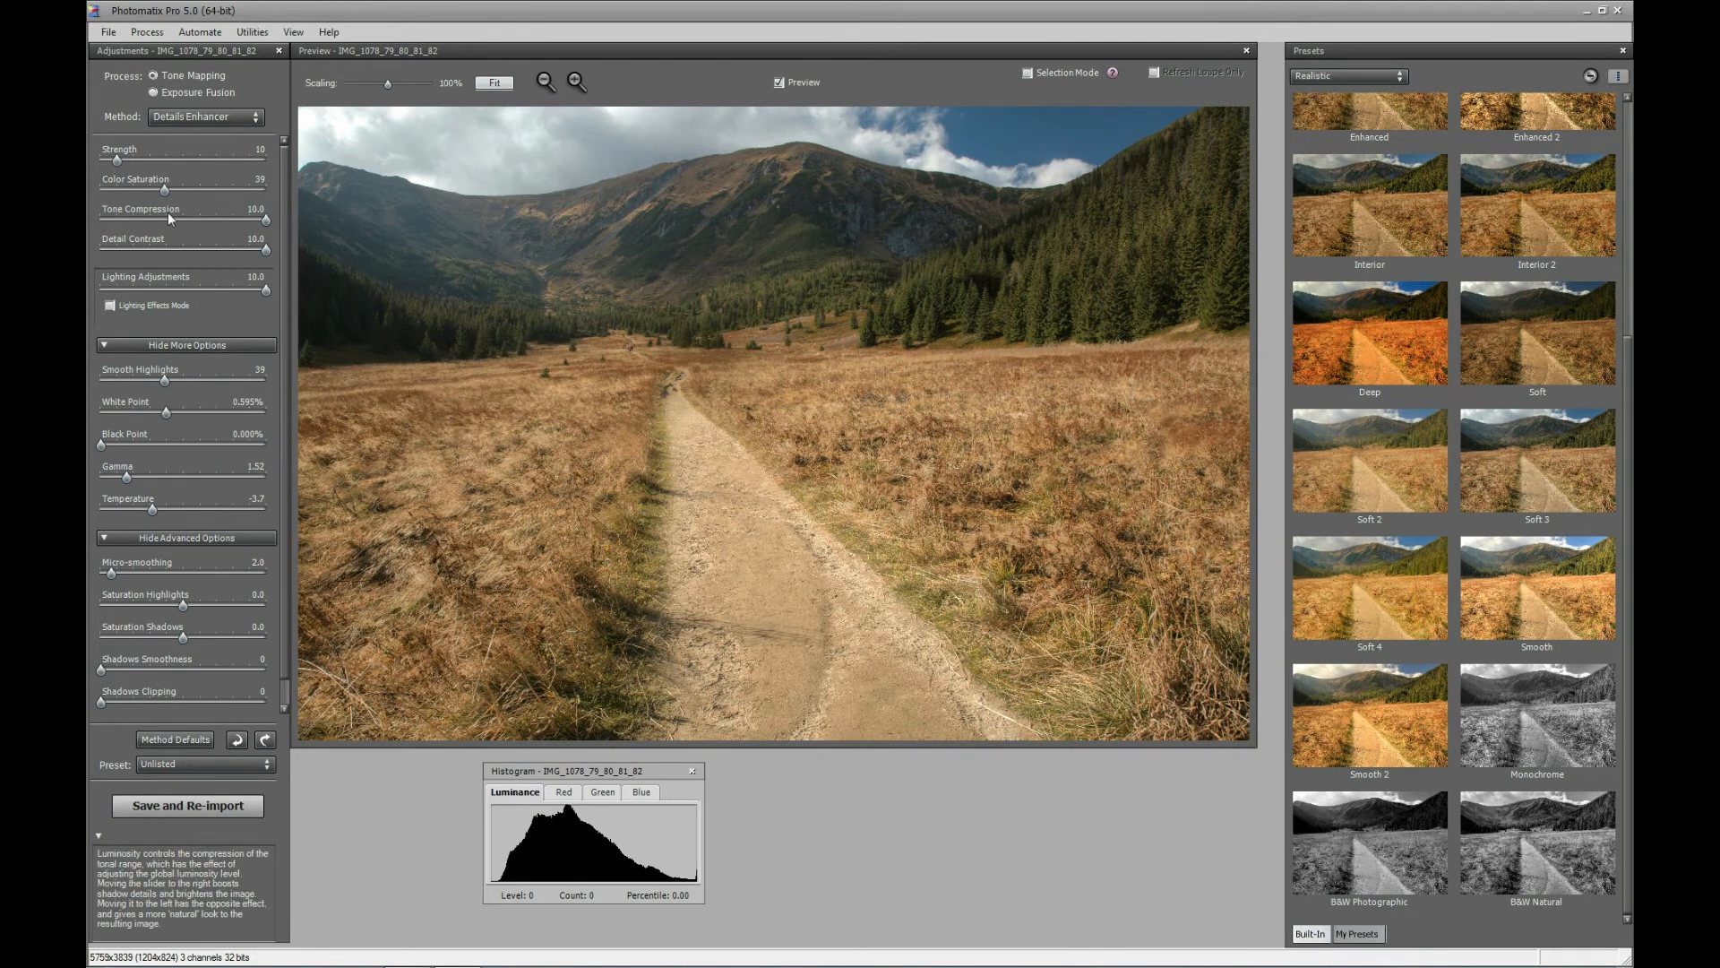
# - Set Tone Compression to -10 in the Details Enhancer settings
pyautogui.moveTo(169, 215); pyautogui.dragTo(86, 224)
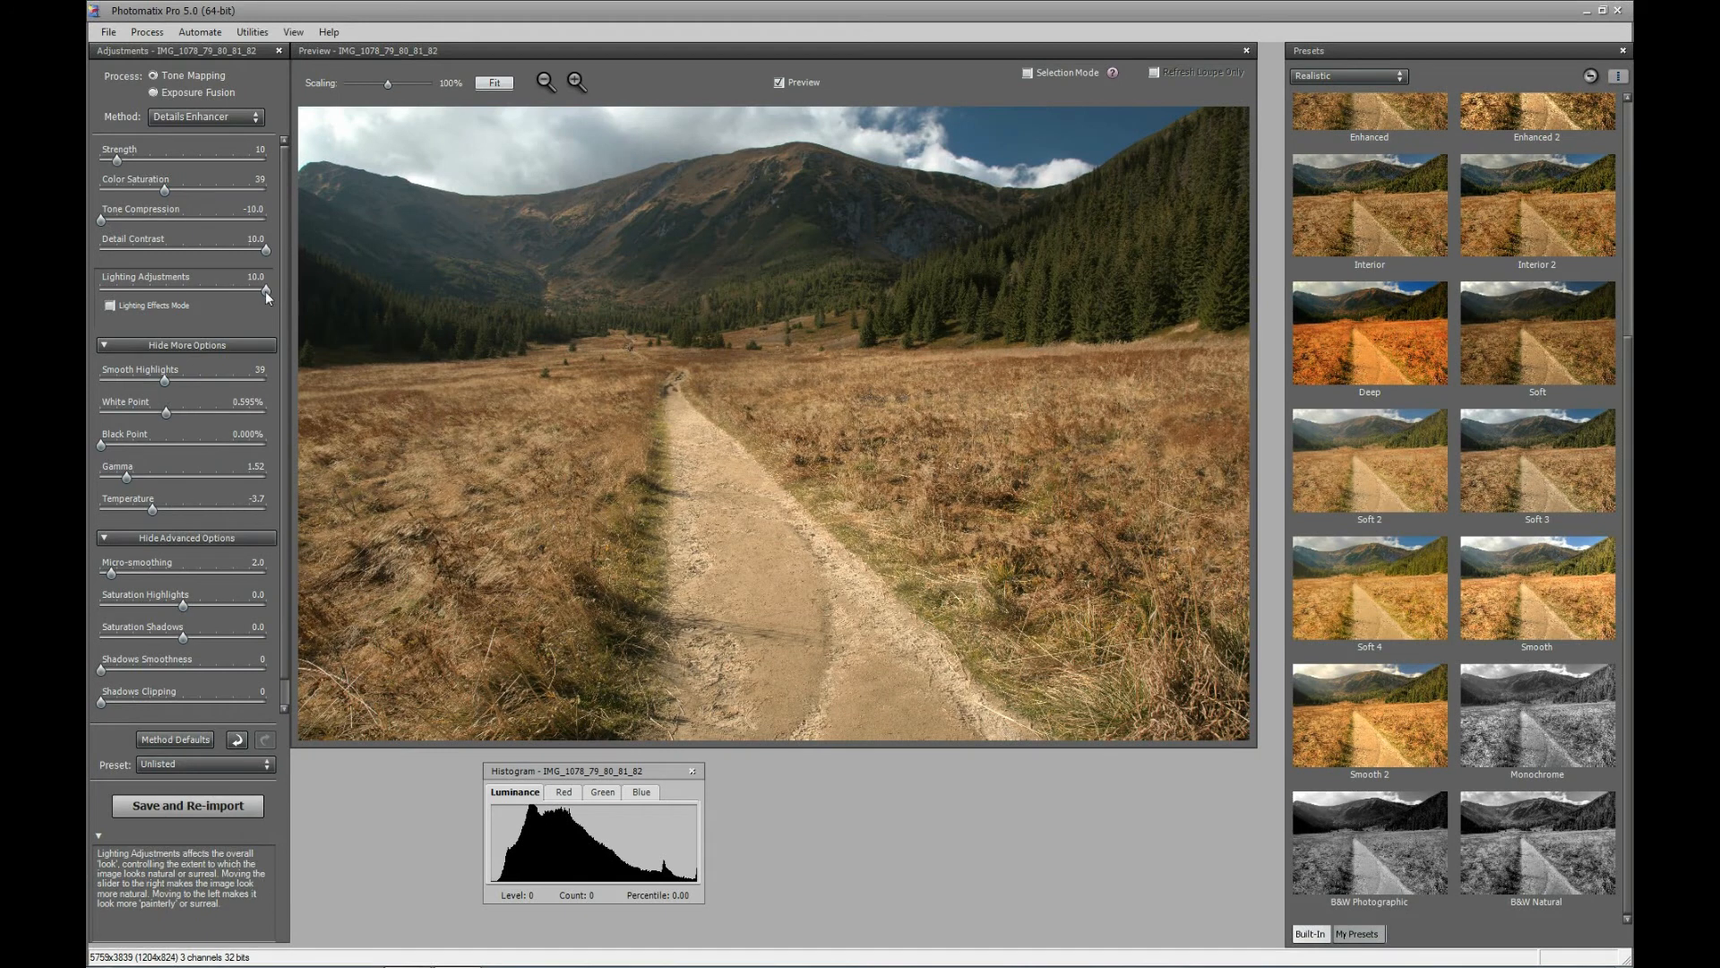
# - Try Lighting Effects Mode with the Surreal+ option, and return to the standard Lighting Adjustments at 10
pyautogui.click(143, 303)
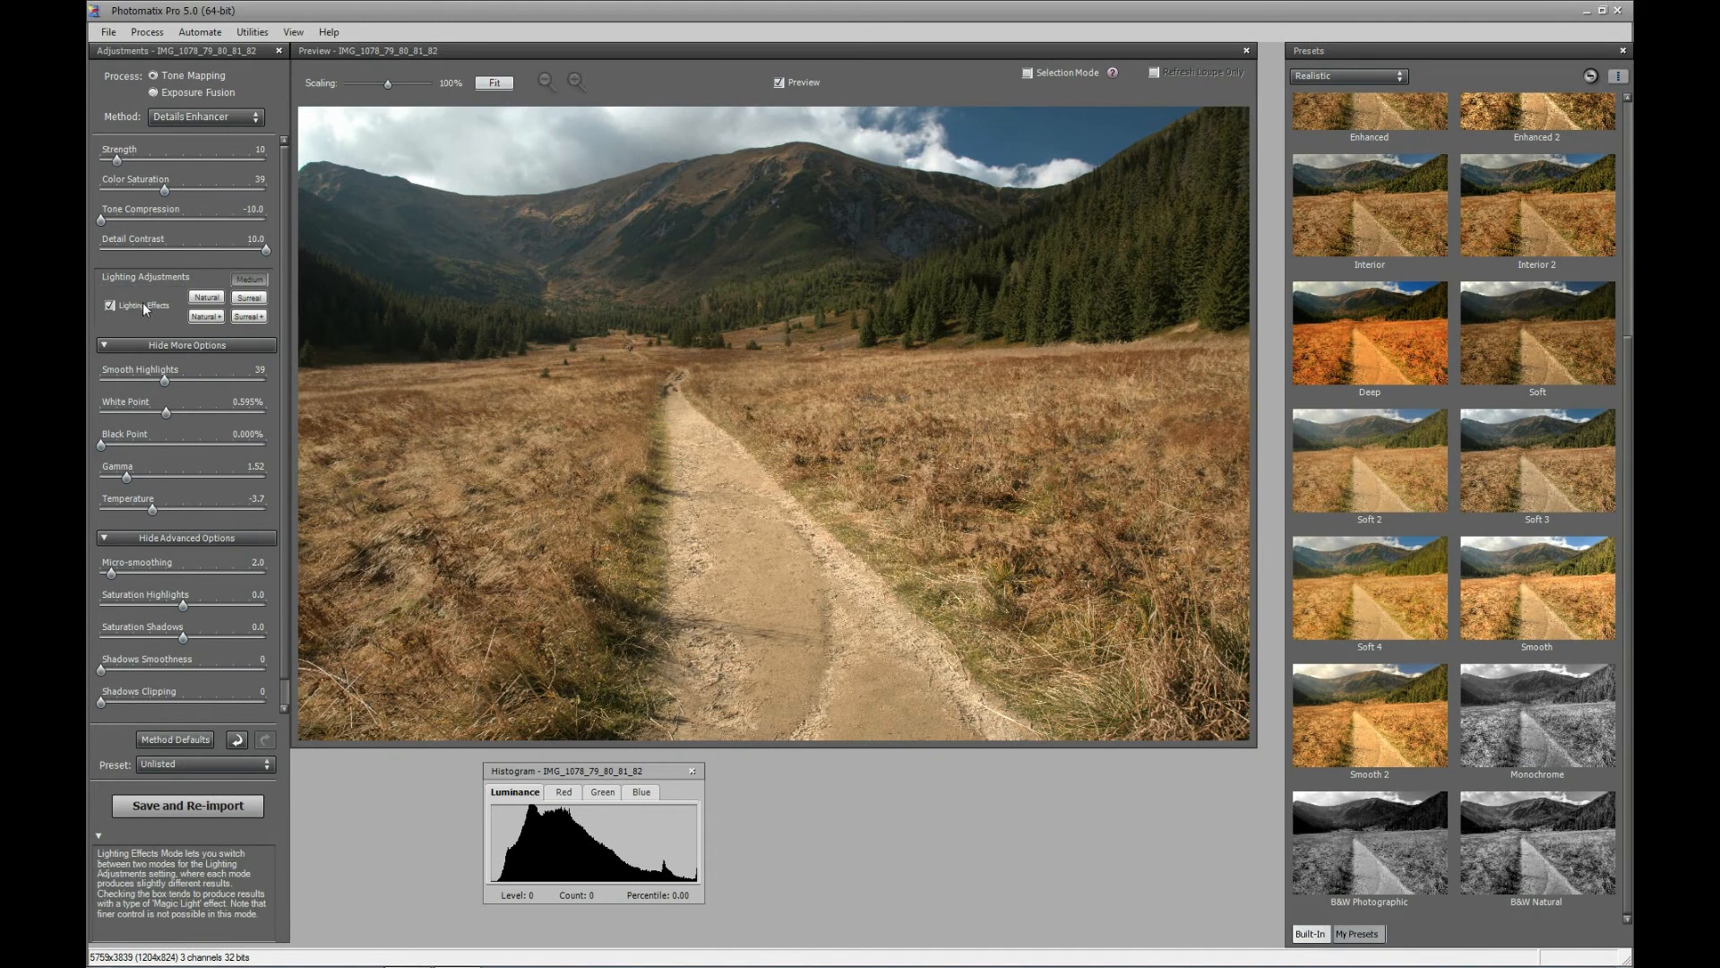
pyautogui.click(251, 316)
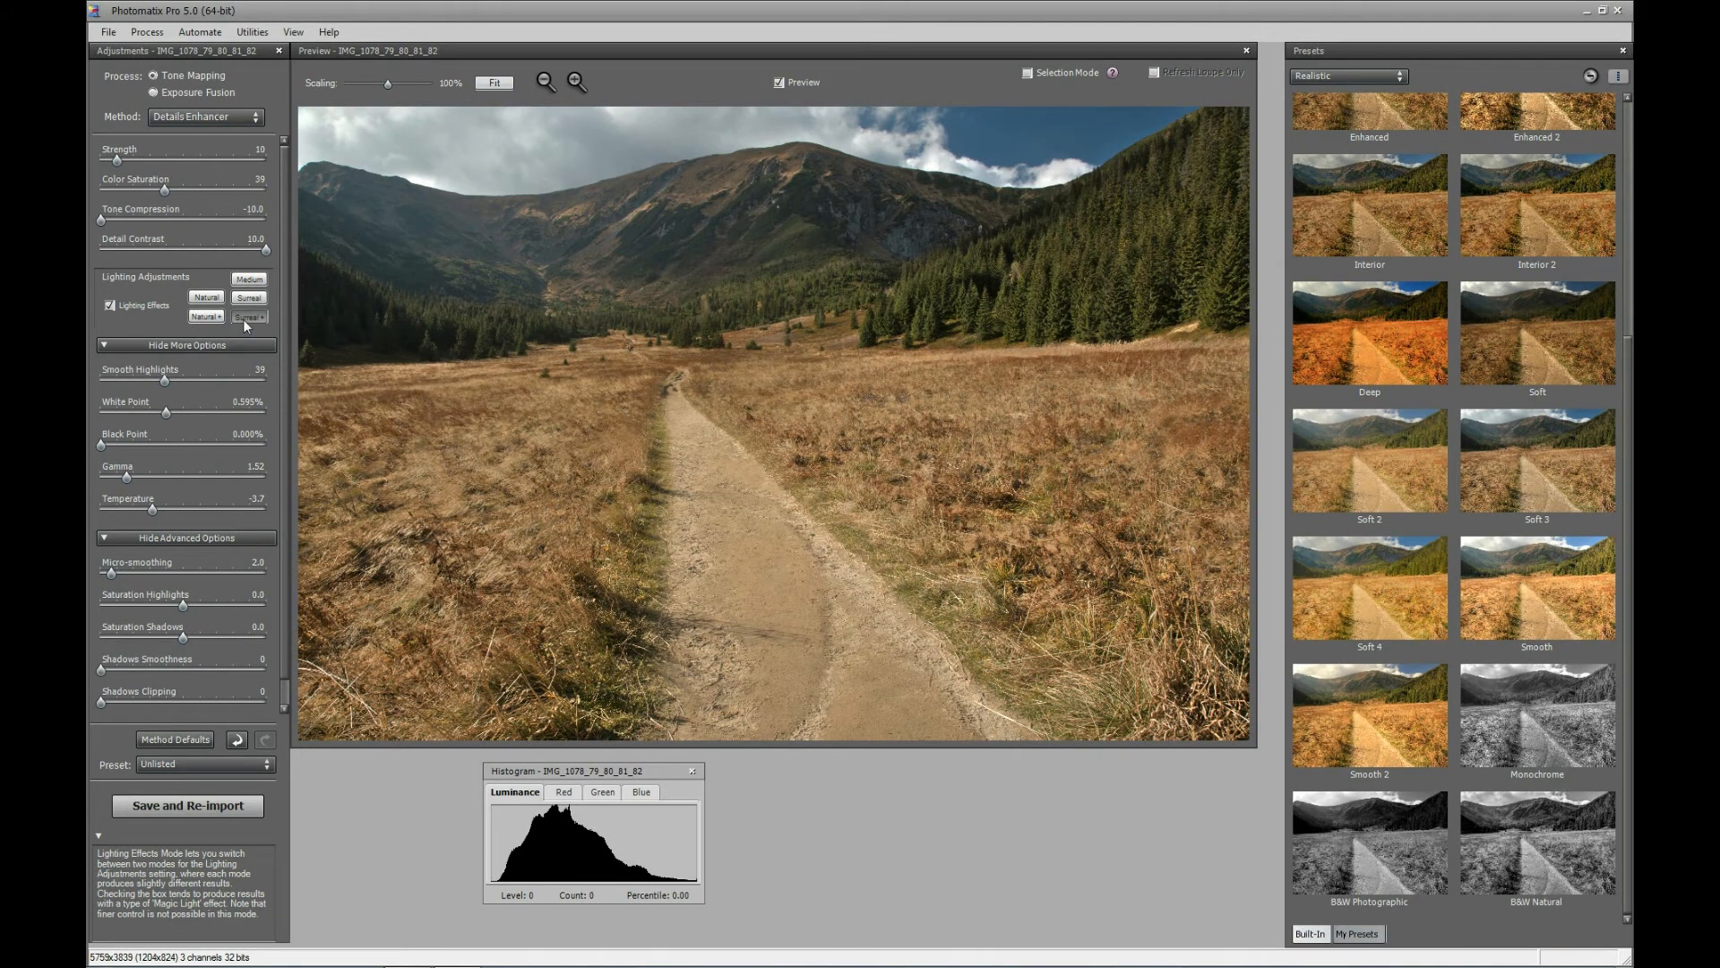
pyautogui.click(121, 309)
pyautogui.moveTo(267, 287)
pyautogui.mouseDown()
pyautogui.moveTo(89, 286)
pyautogui.moveTo(281, 286)
pyautogui.mouseUp()
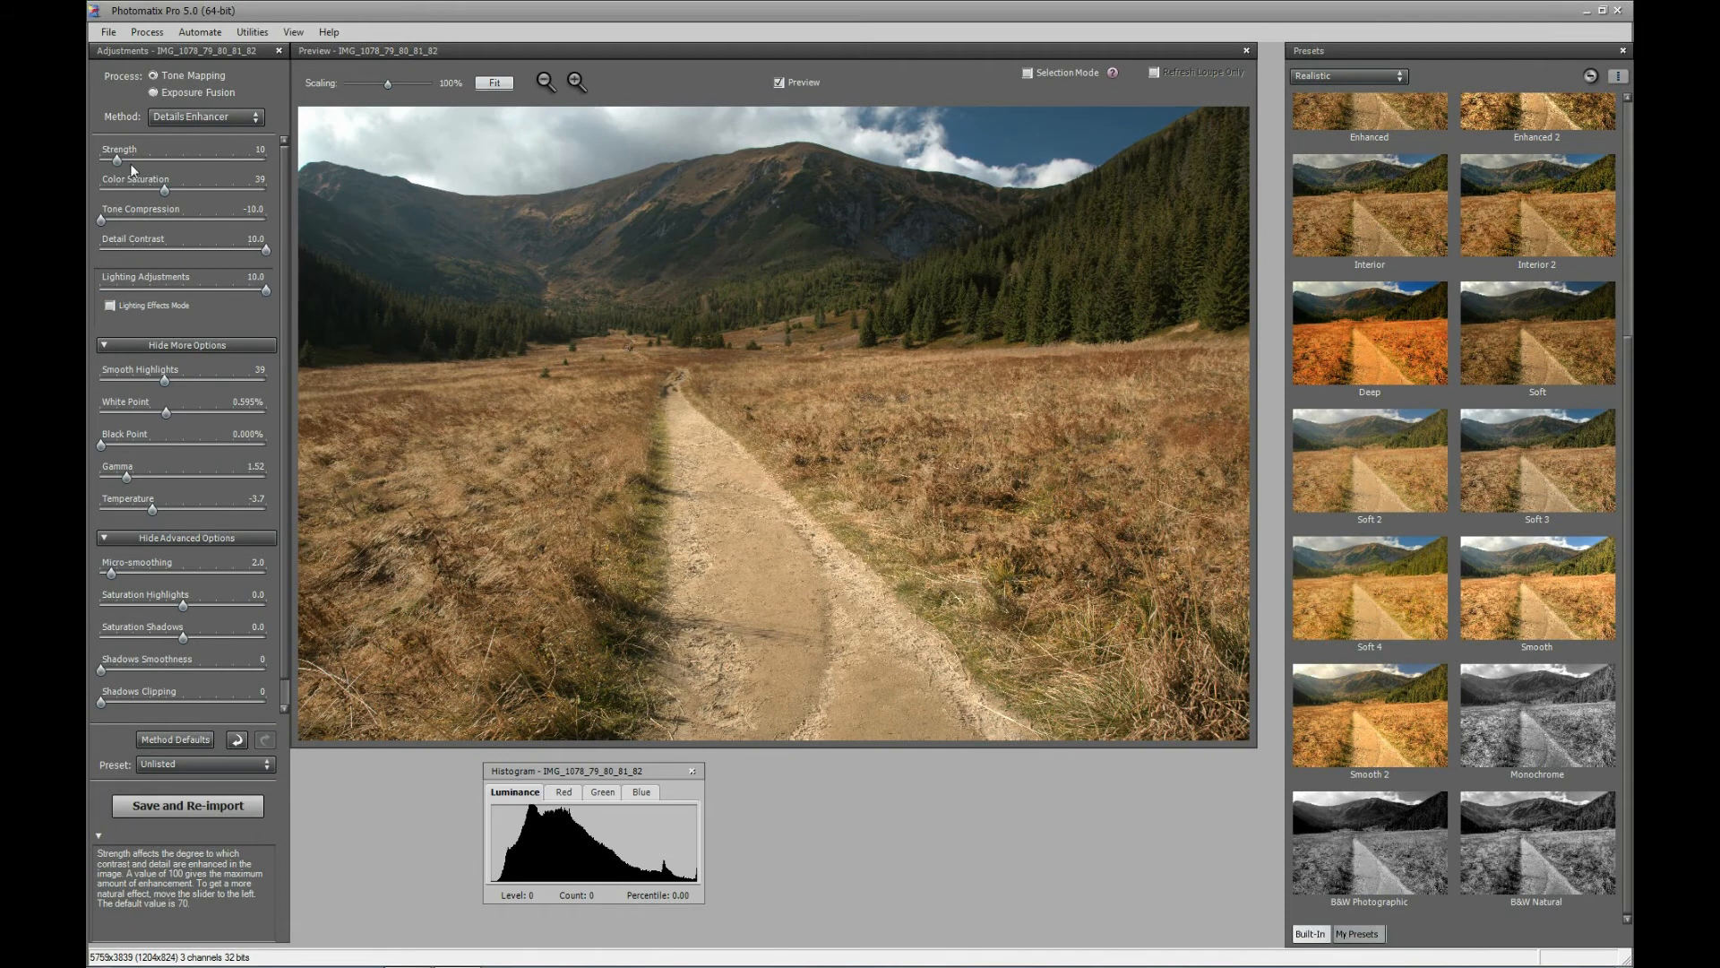
pyautogui.click(100, 836)
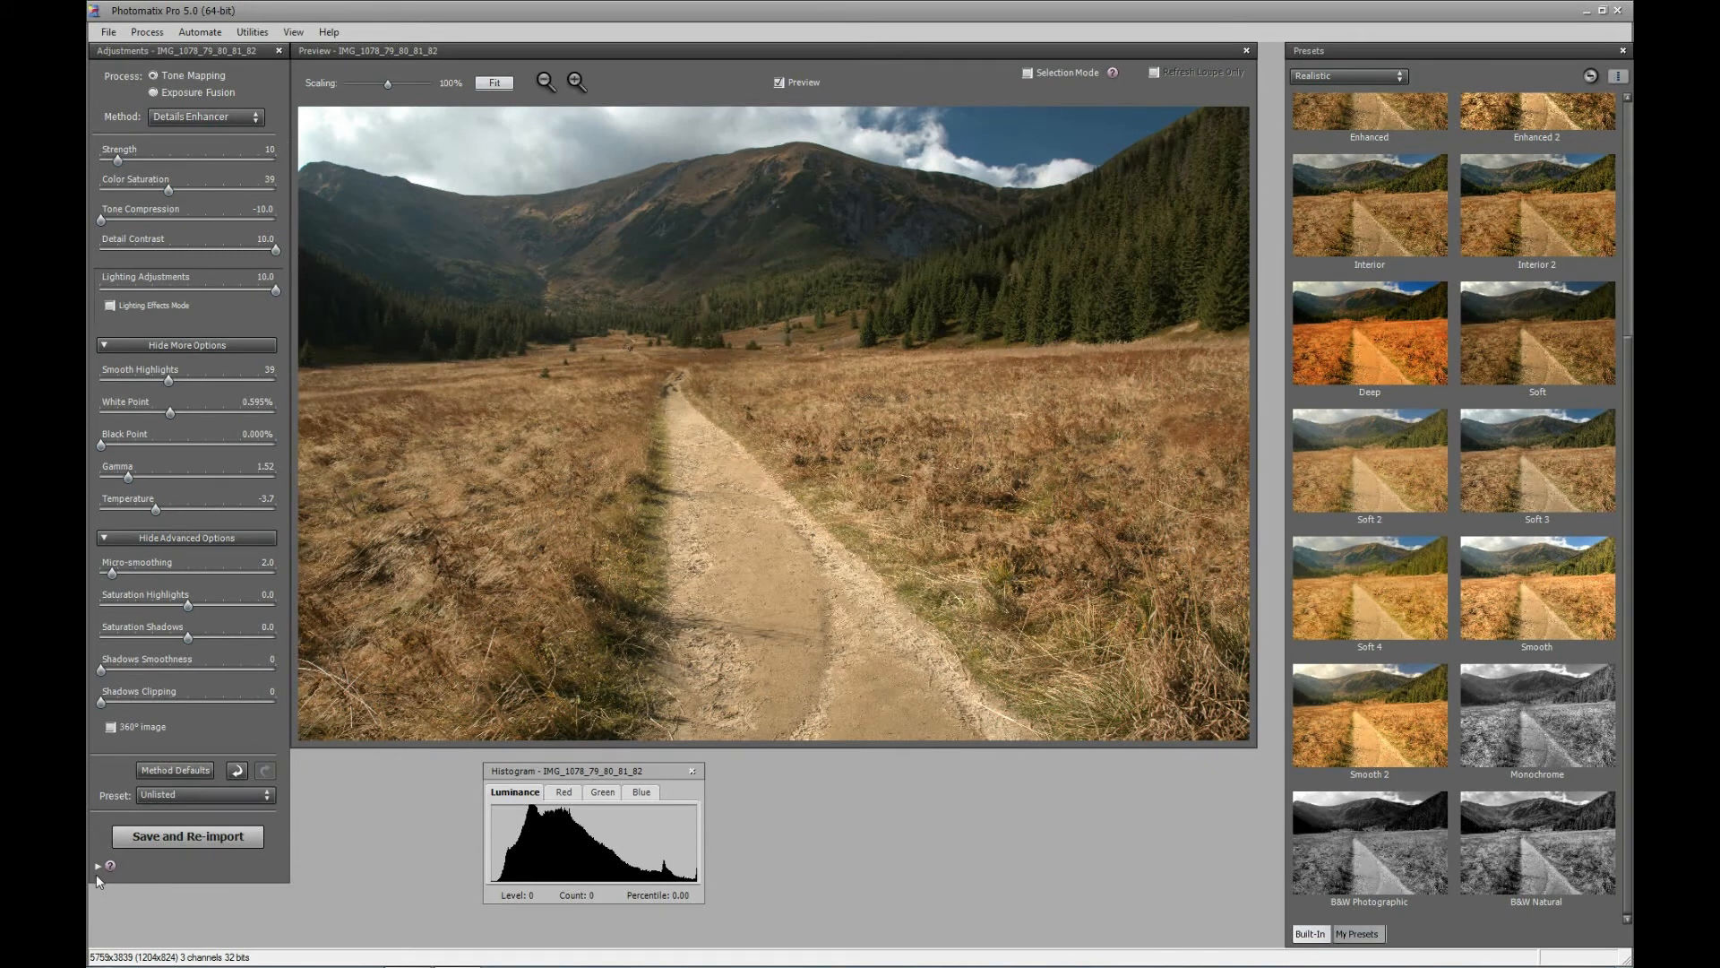
pyautogui.click(98, 867)
pyautogui.moveTo(249, 354)
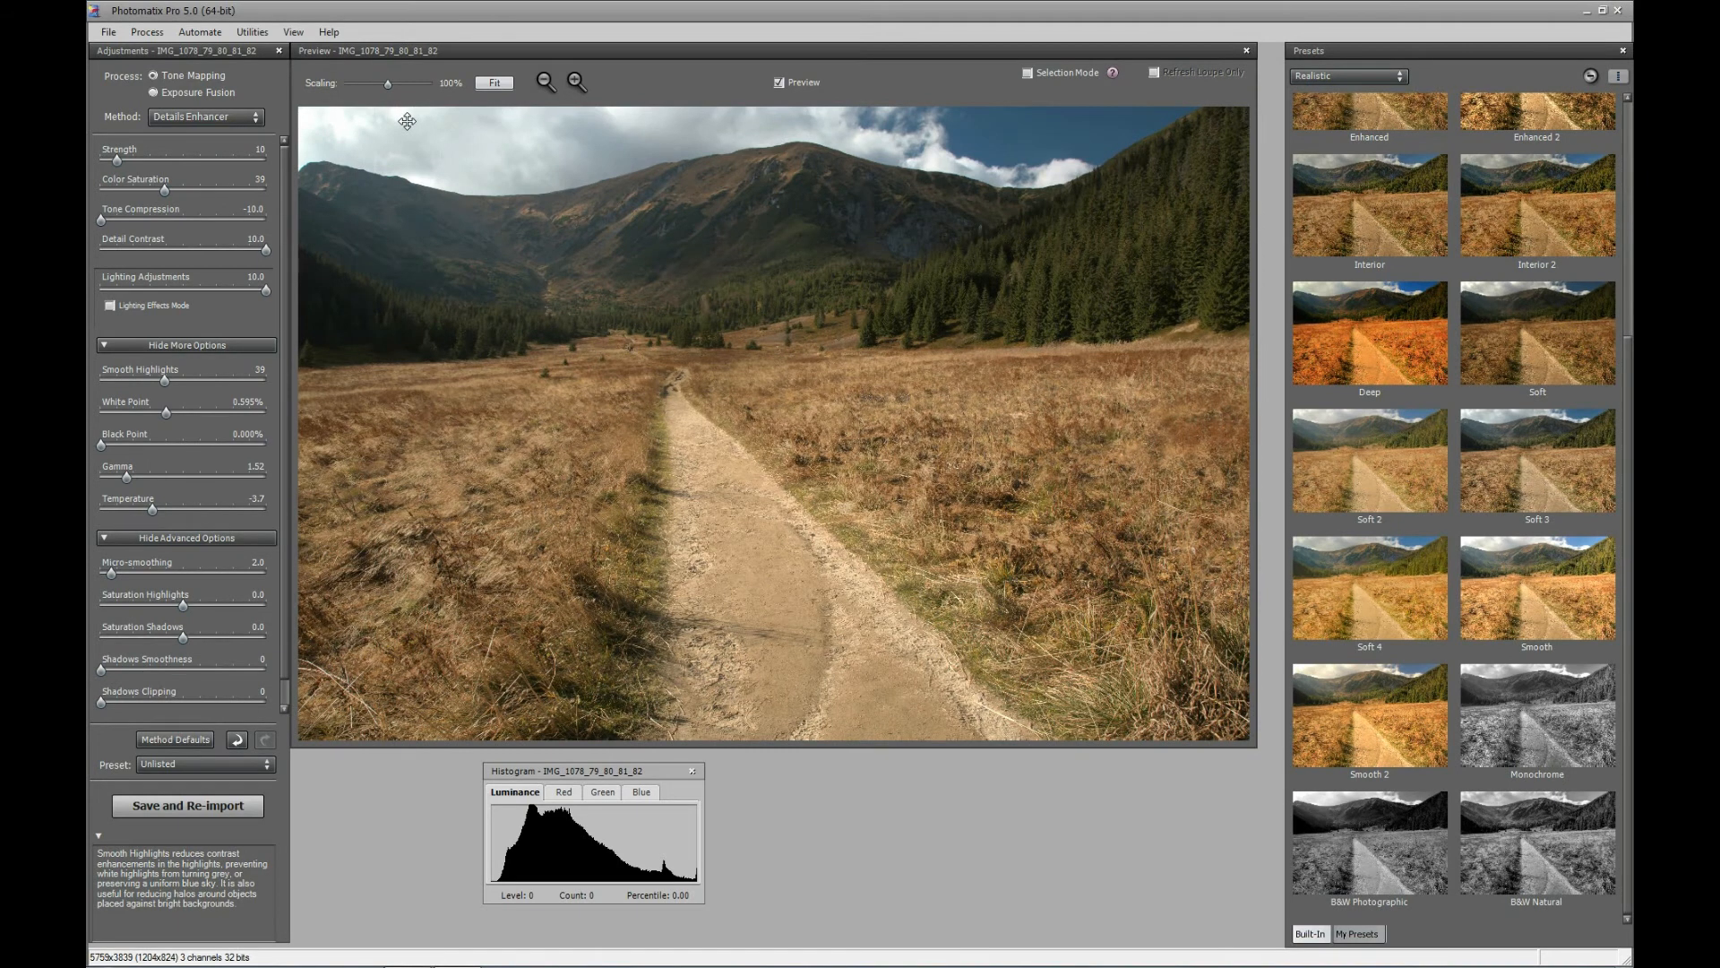
# - Switch the tone mapping method to Contrast Optimizer and restore its method defaults
pyautogui.click(196, 115)
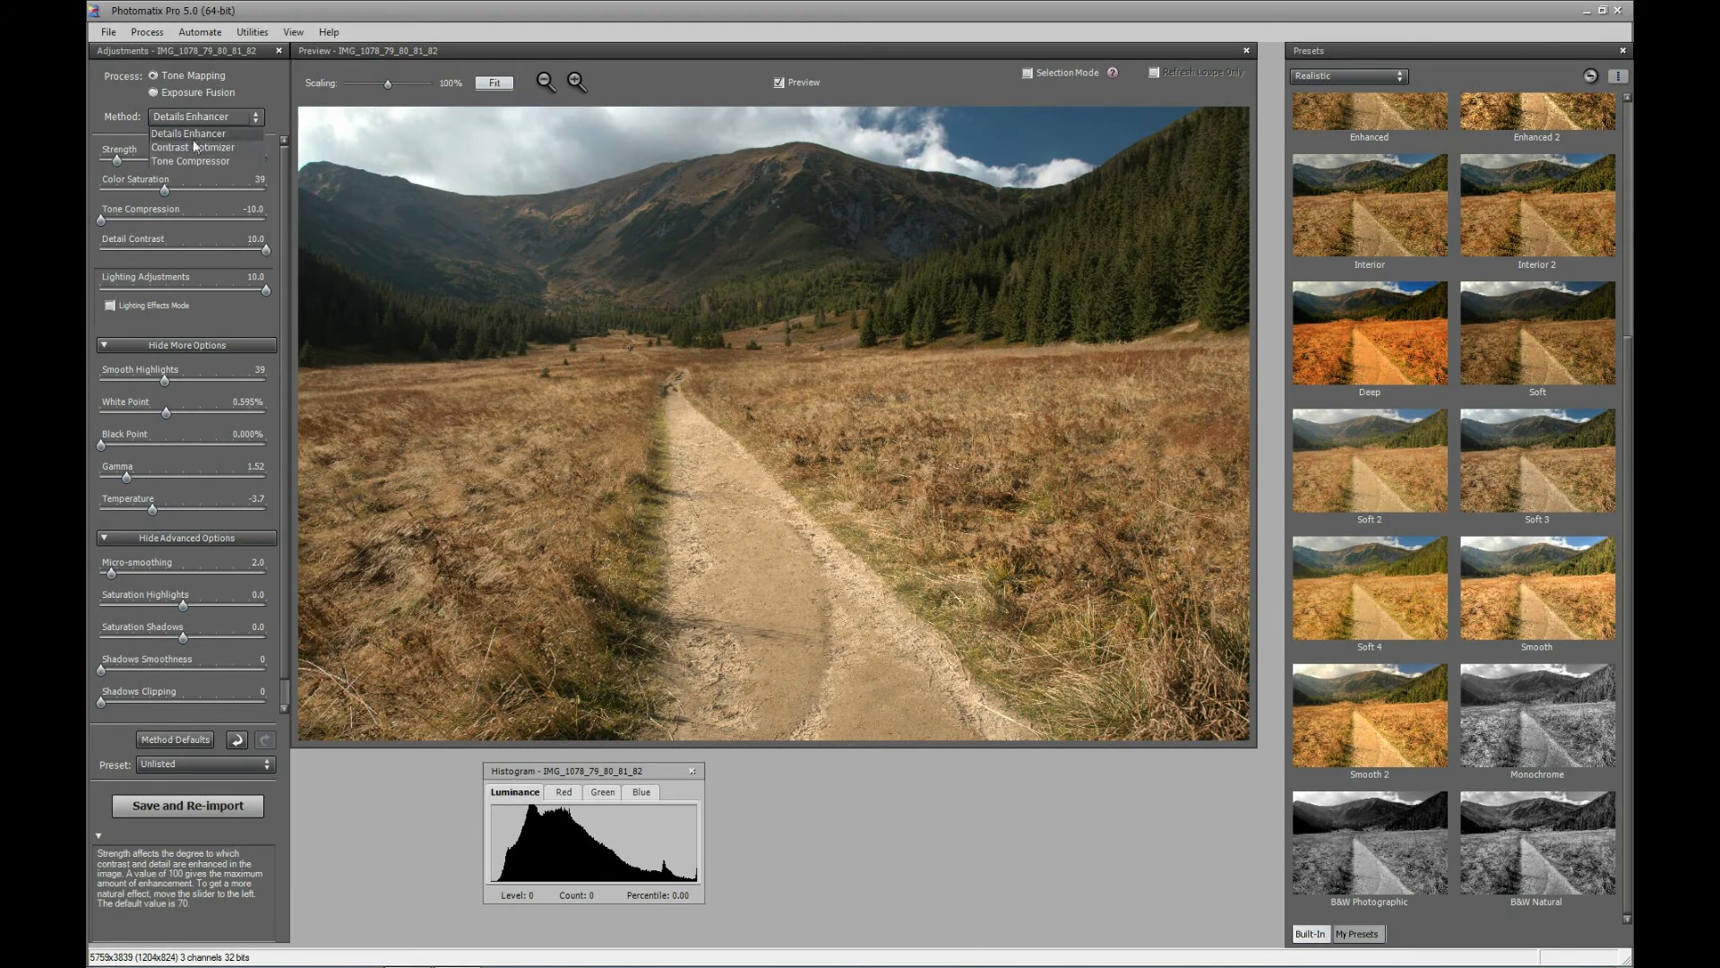
pyautogui.click(187, 149)
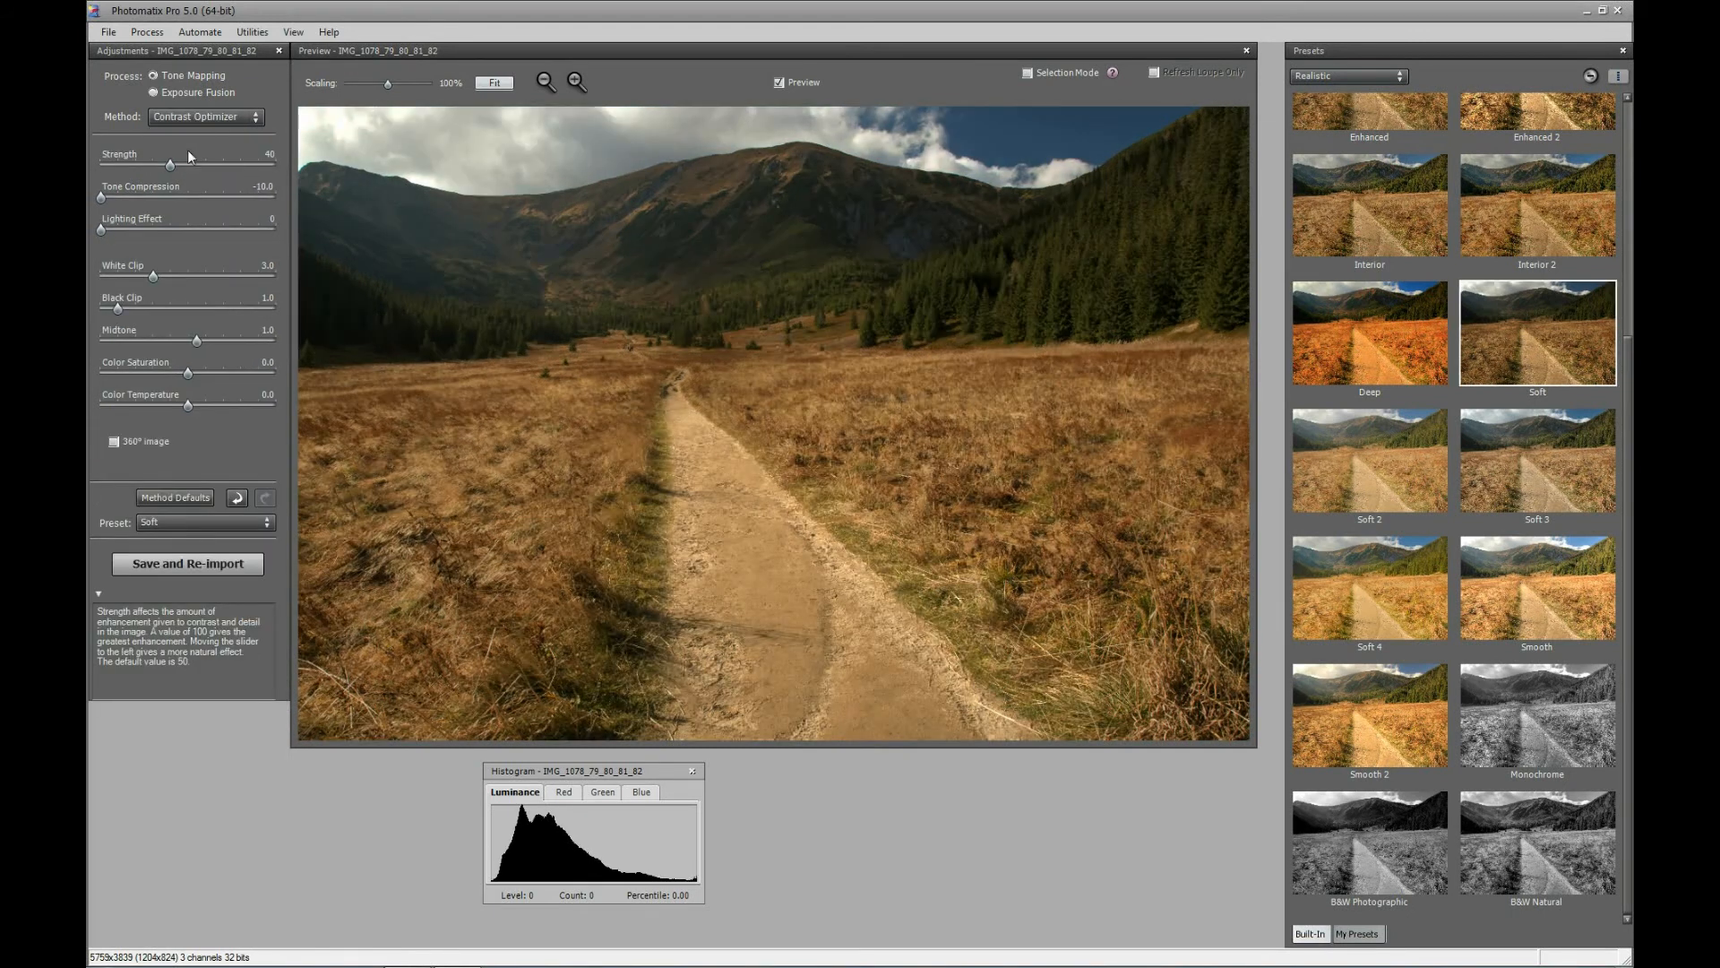
pyautogui.click(186, 498)
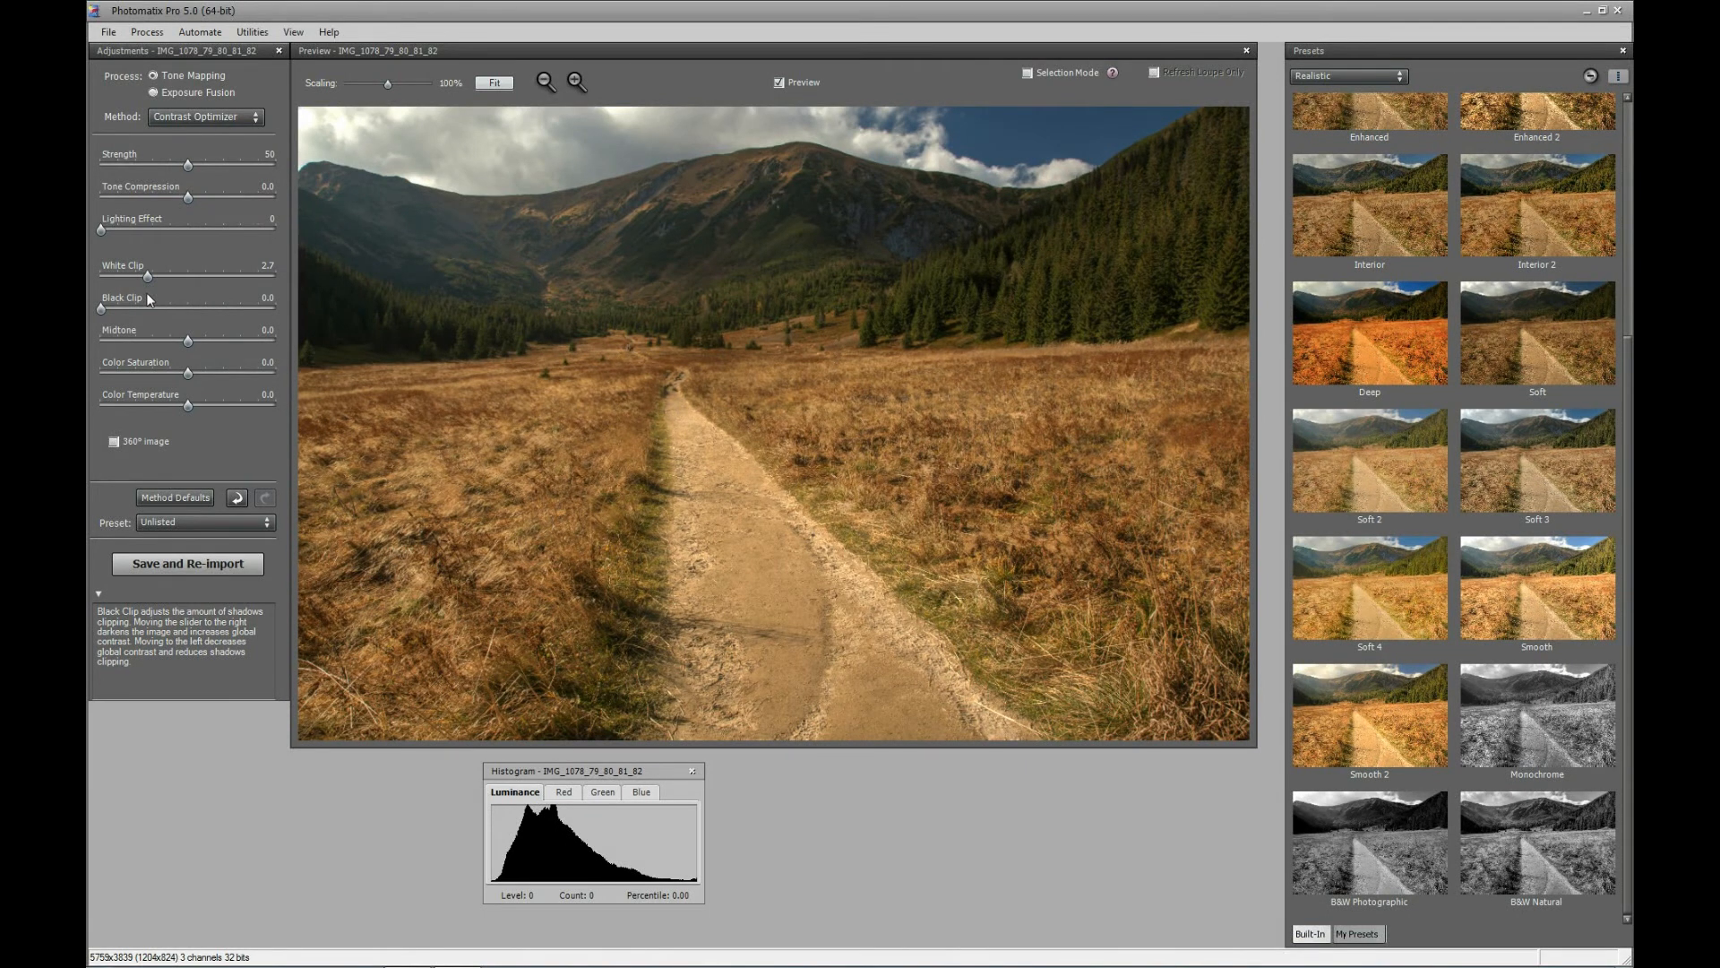
# - Try Color Saturation 10 and Color Temperature 10, reset both, and return to the Details Enhancer method
pyautogui.moveTo(188, 373); pyautogui.dragTo(276, 405)
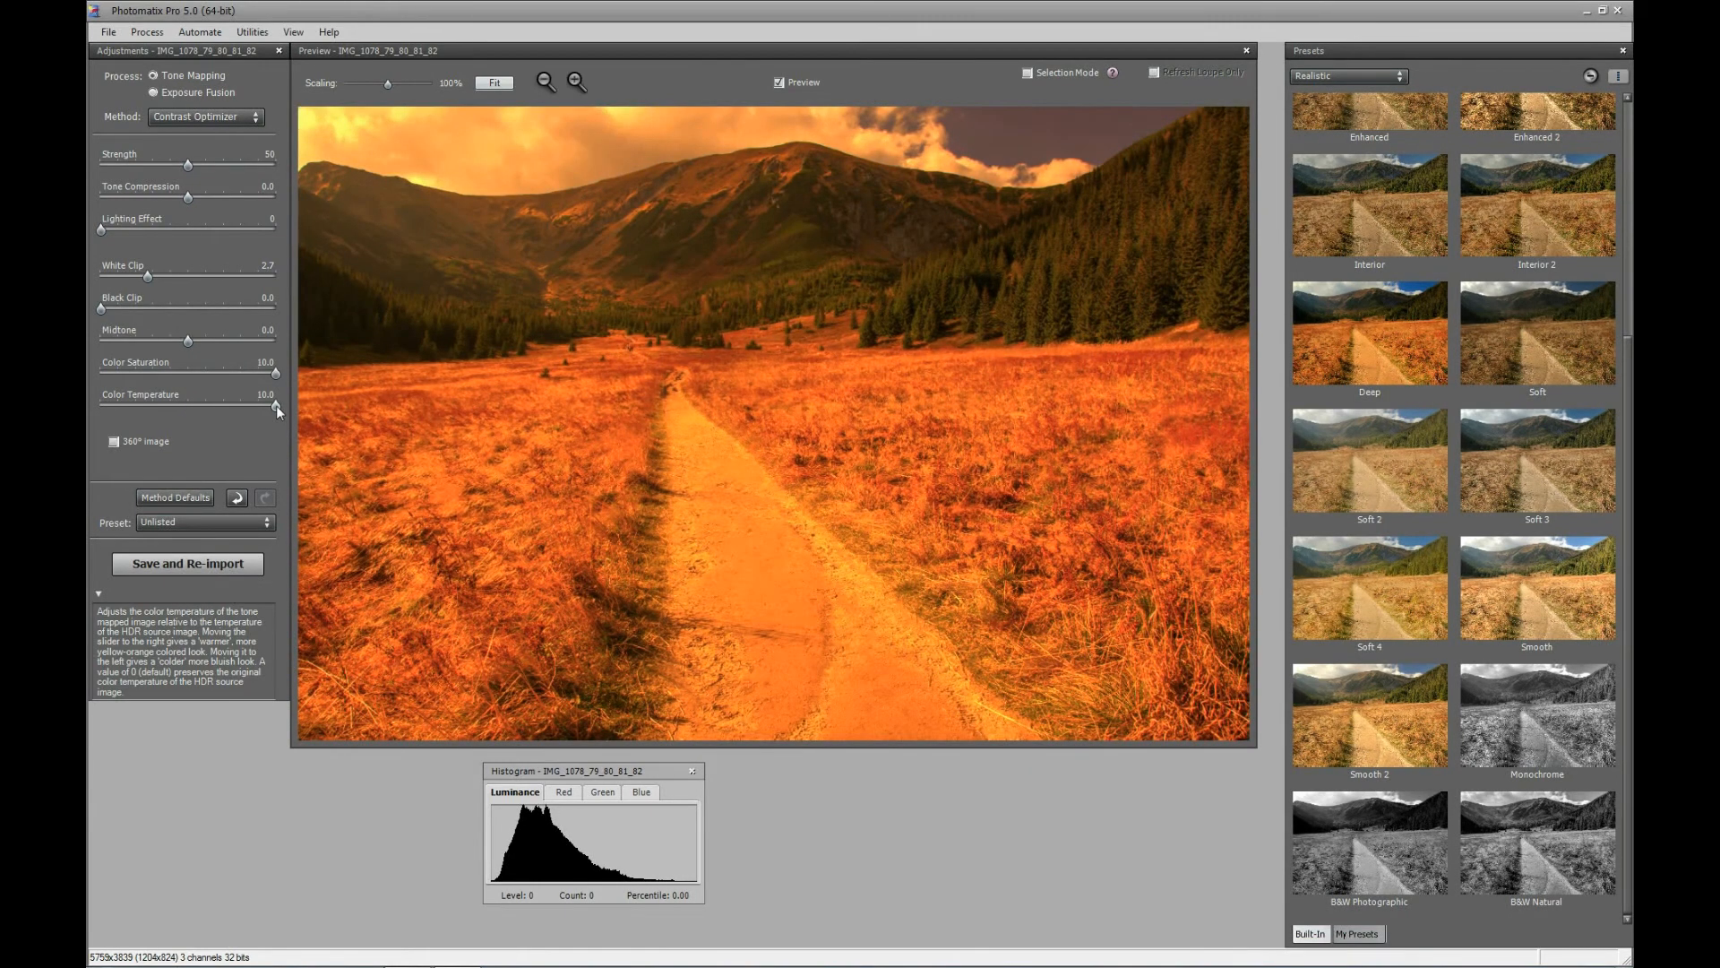
pyautogui.doubleClick(276, 405)
pyautogui.doubleClick(272, 373)
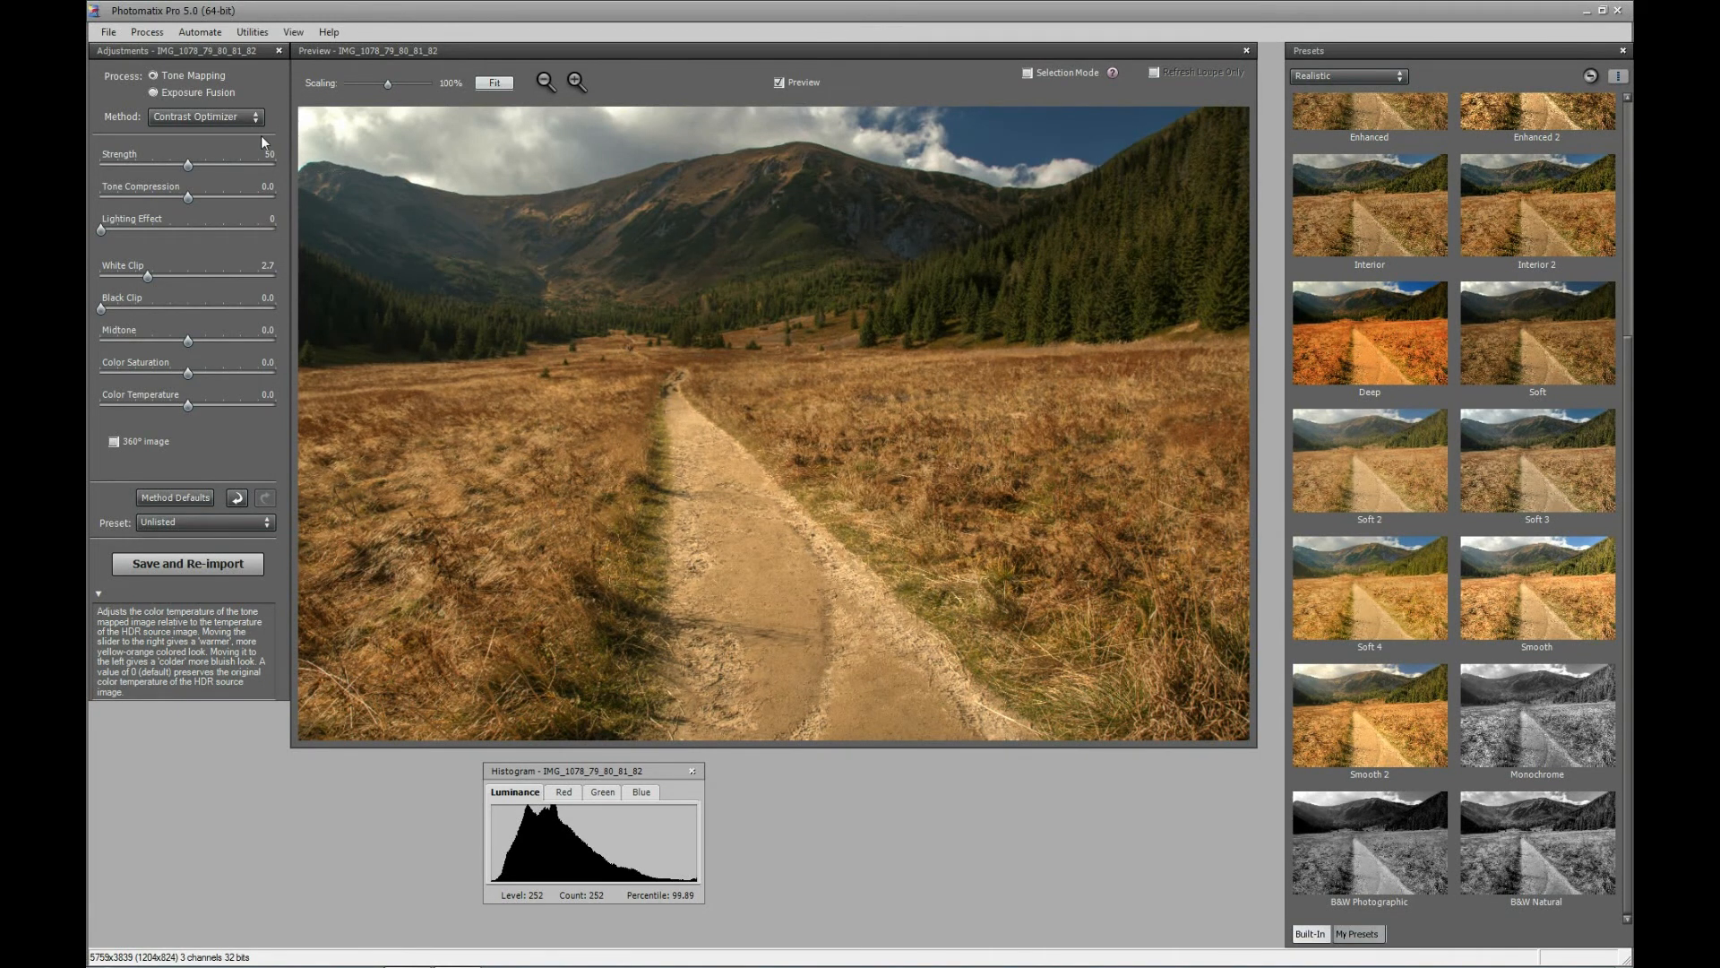
pyautogui.click(218, 116)
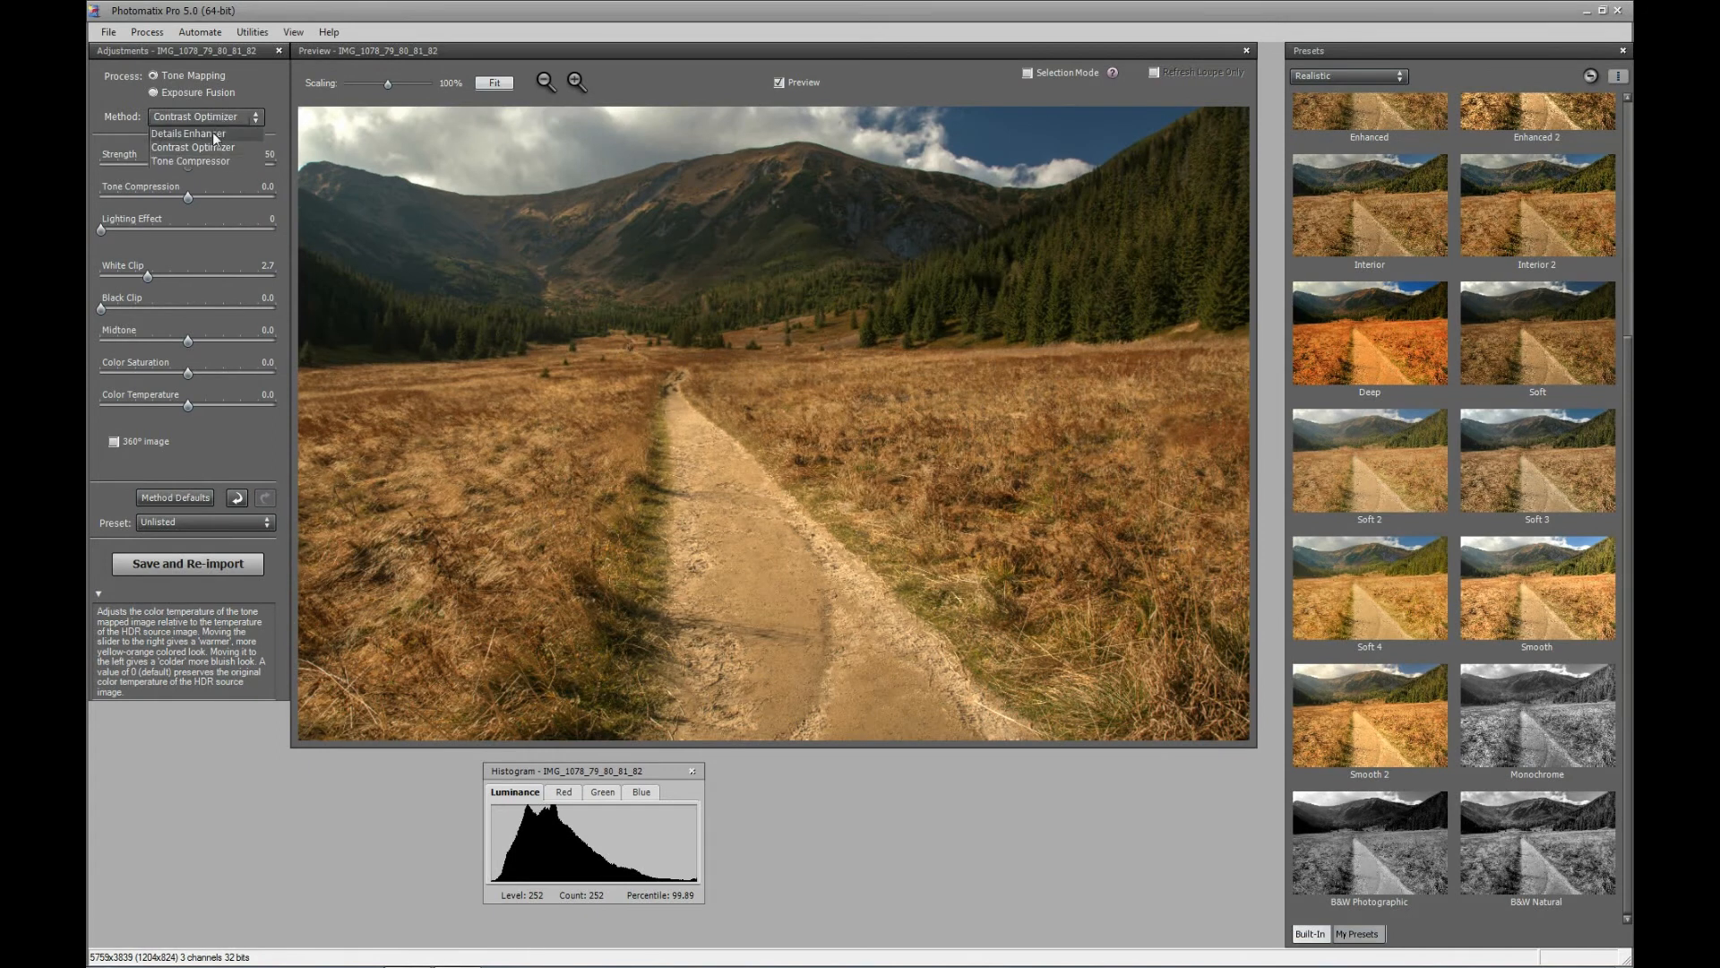
pyautogui.click(212, 132)
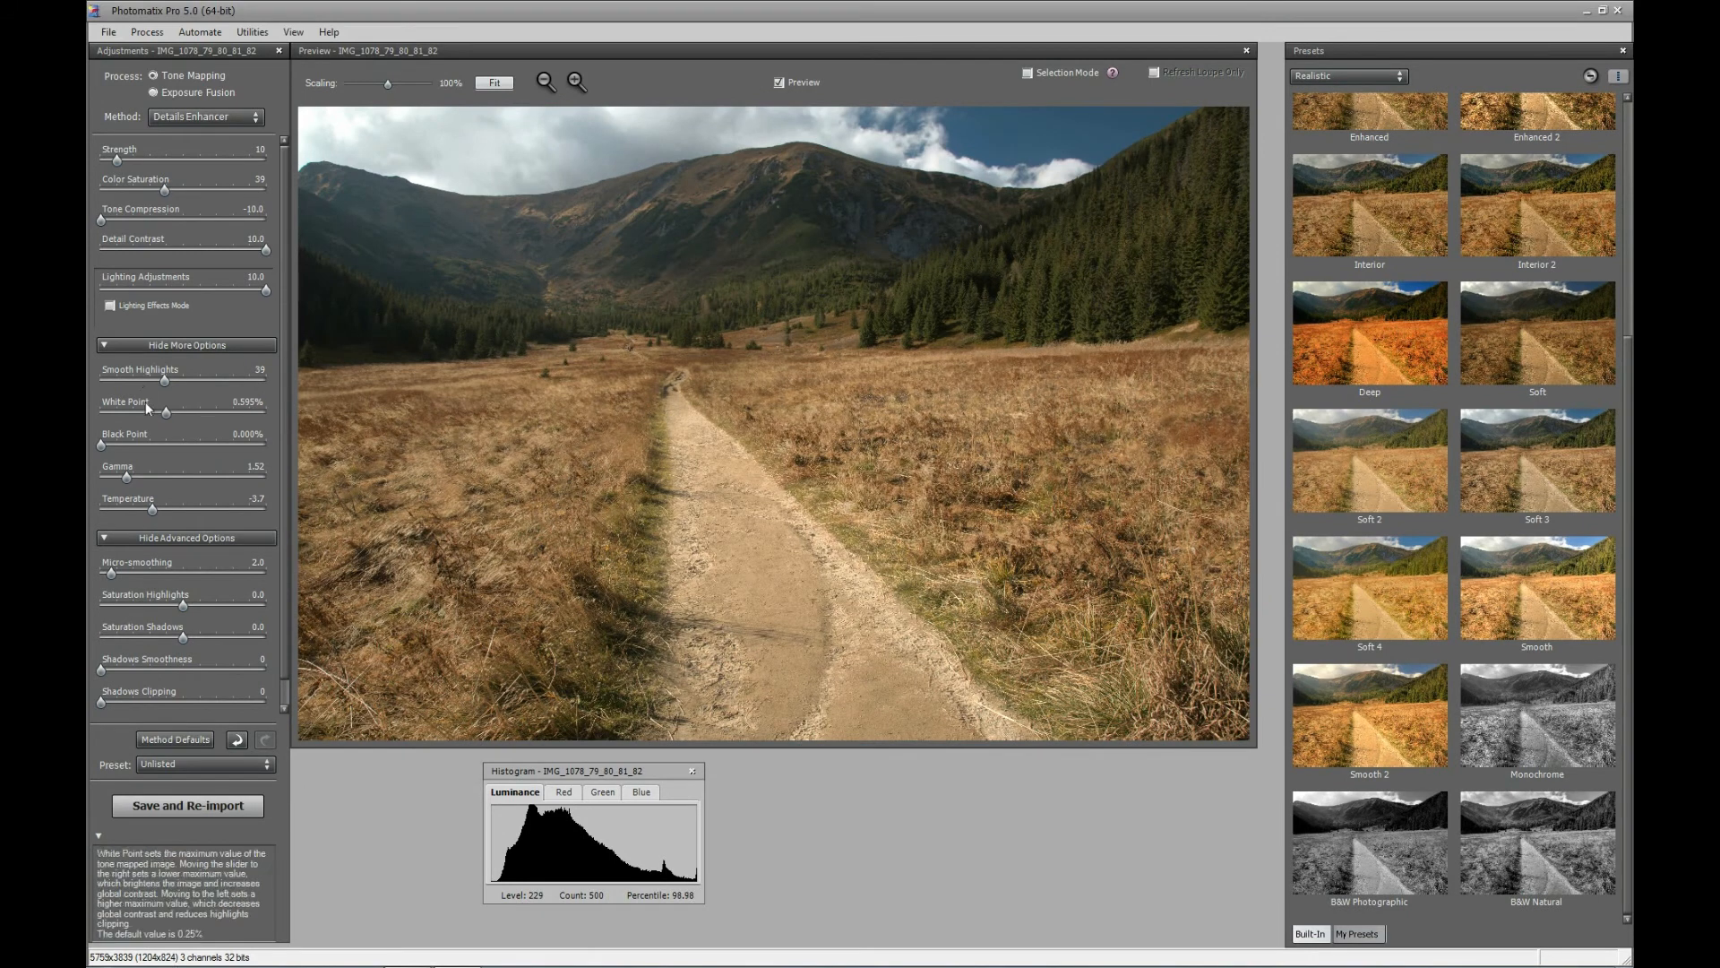
# - Lower the White Point to 0.004% in the Details Enhancer settings
pyautogui.moveTo(165, 414); pyautogui.dragTo(126, 419)
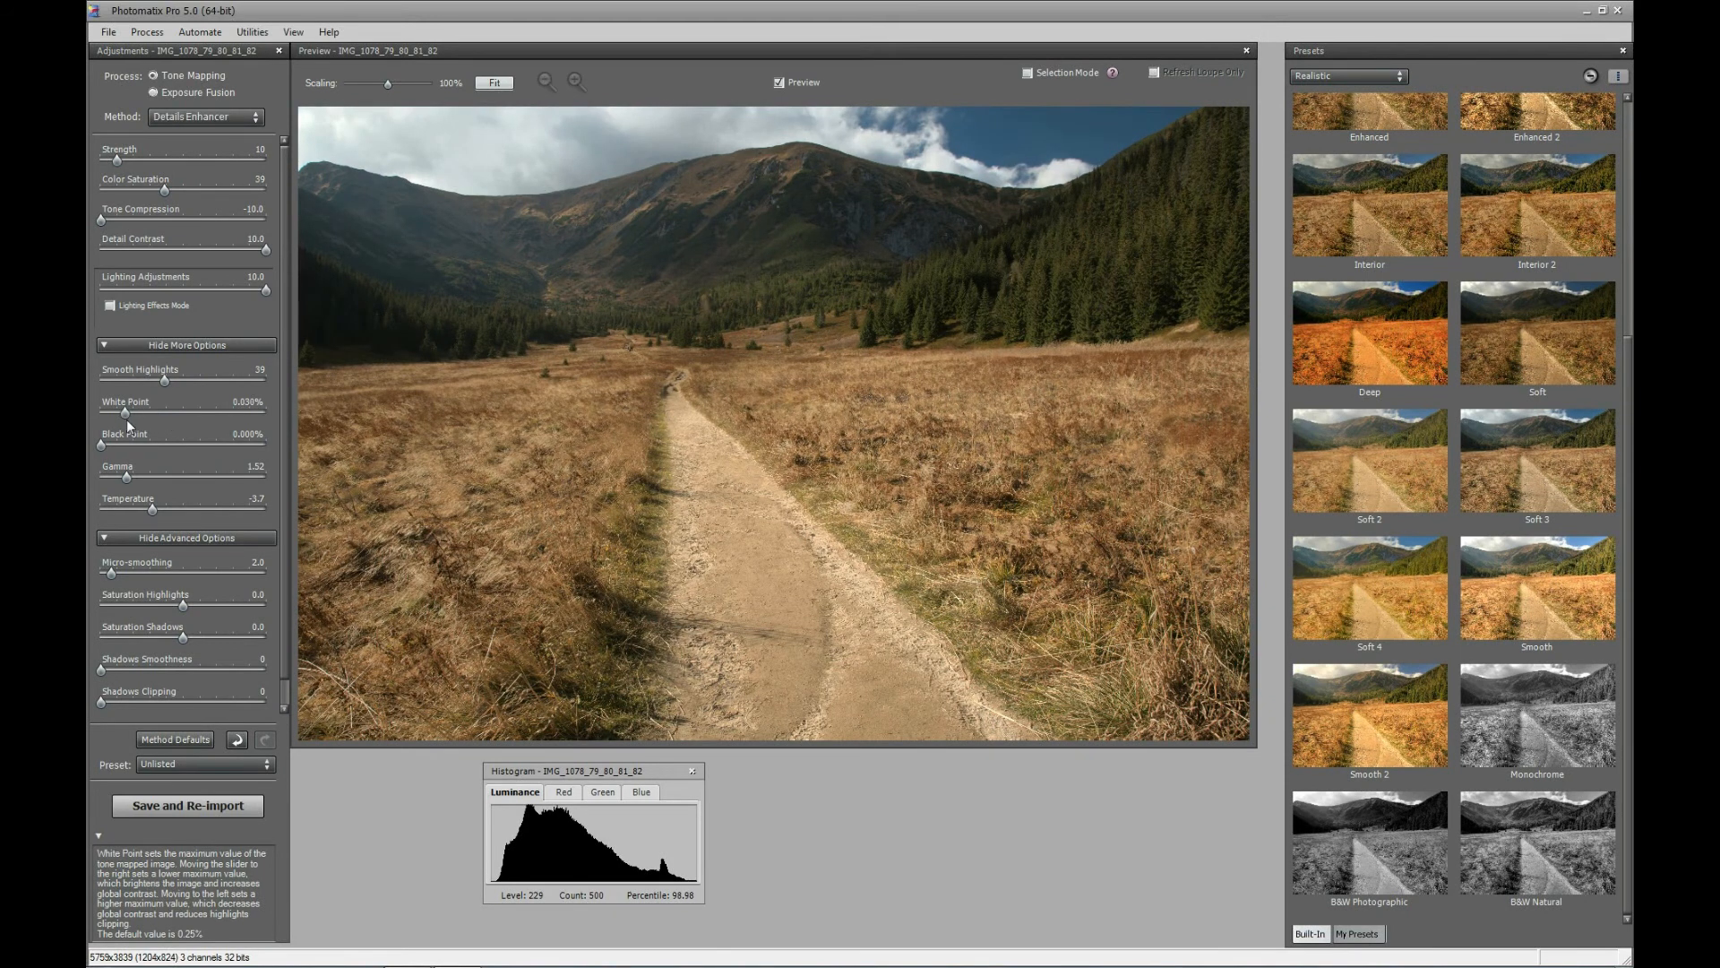
pyautogui.moveTo(126, 419); pyautogui.dragTo(121, 420)
pyautogui.moveTo(118, 417); pyautogui.dragTo(114, 420)
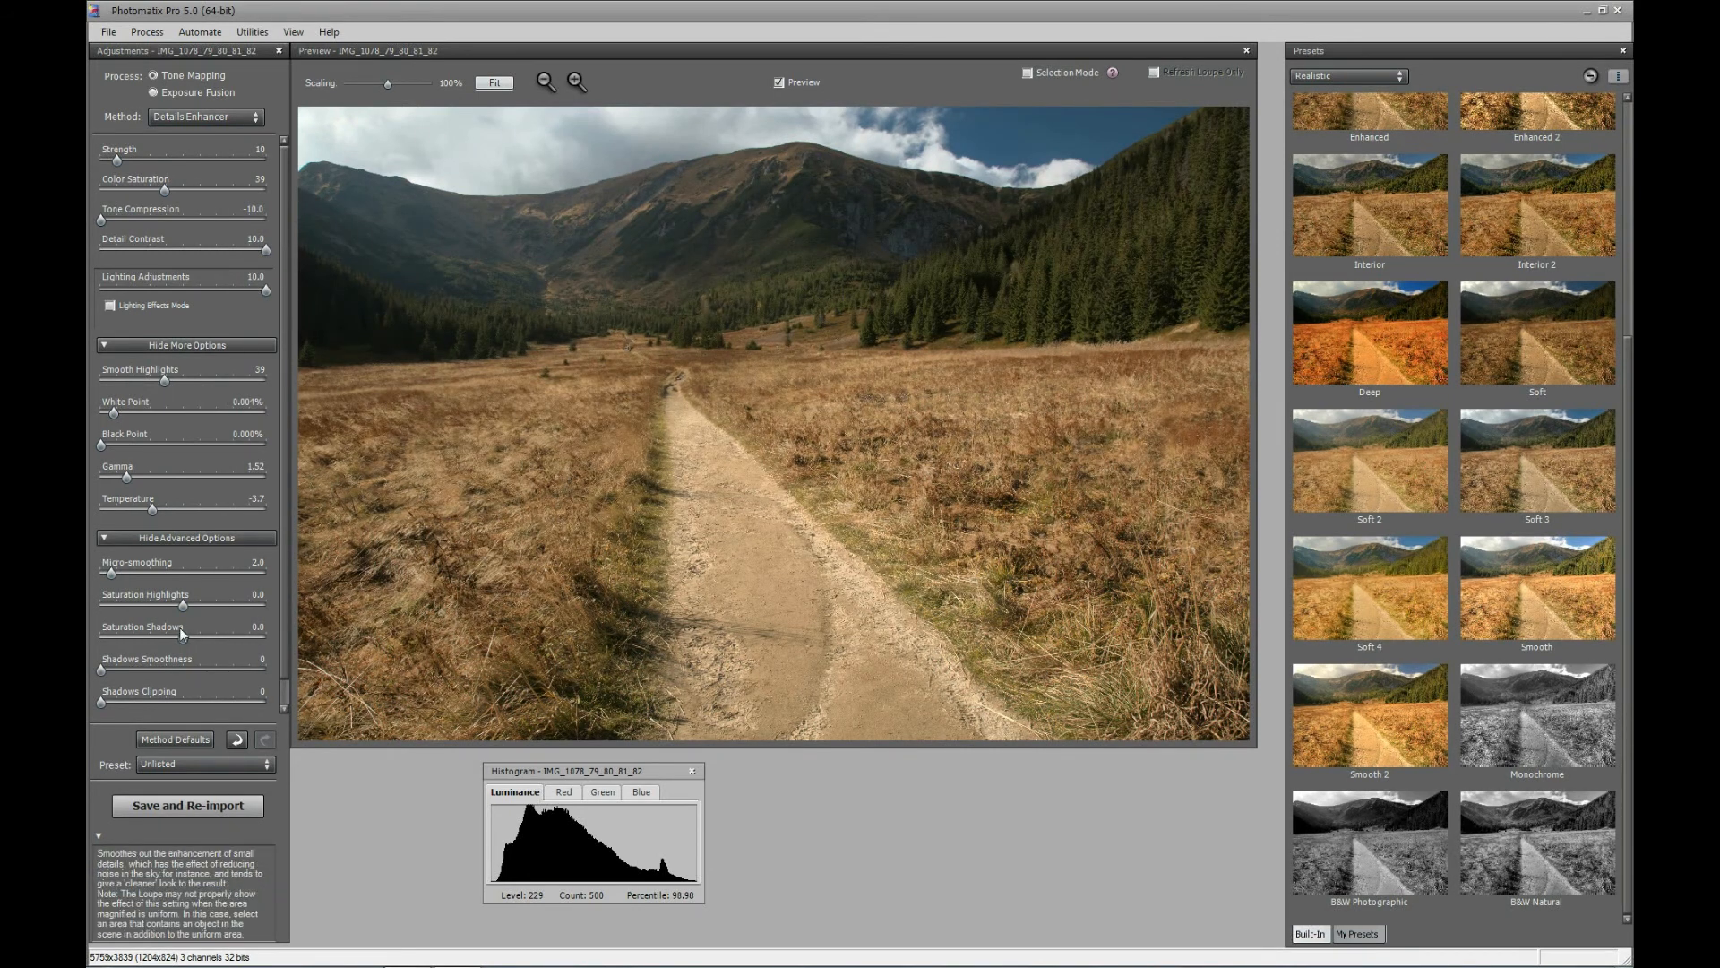
# - Save the tone-mapped image, re-import it into Lightroom, and select IMG_1078_79_80_81_82_HDR.tif there
pyautogui.click(174, 806)
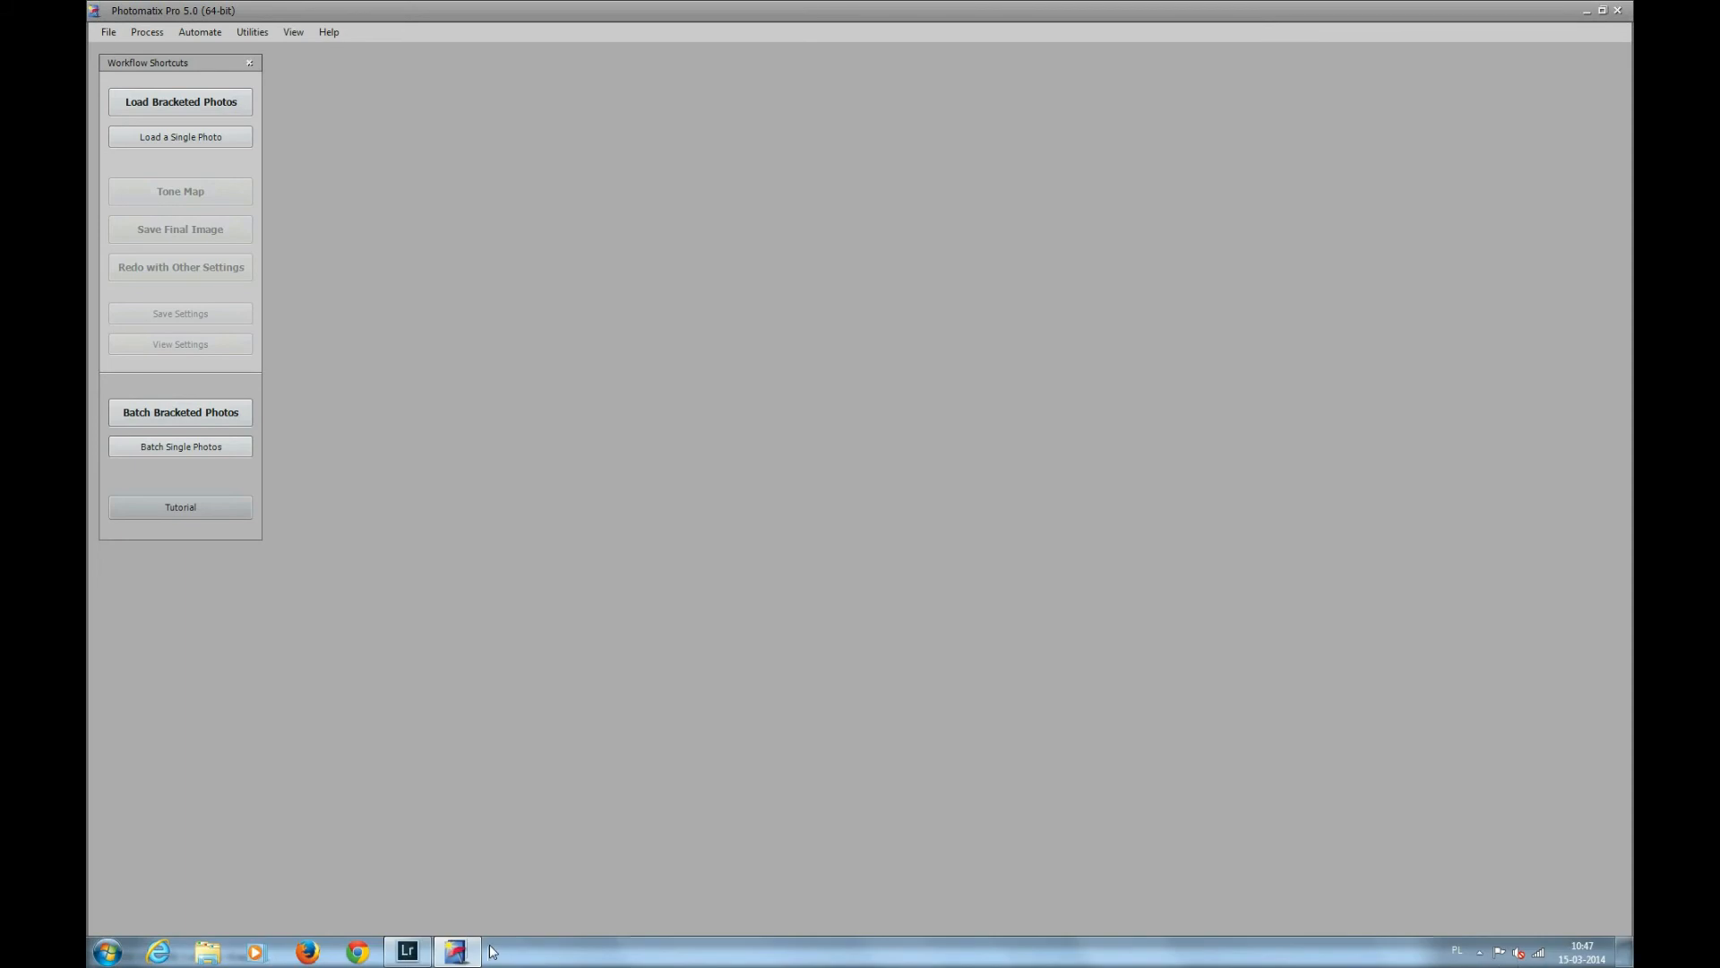
pyautogui.click(408, 953)
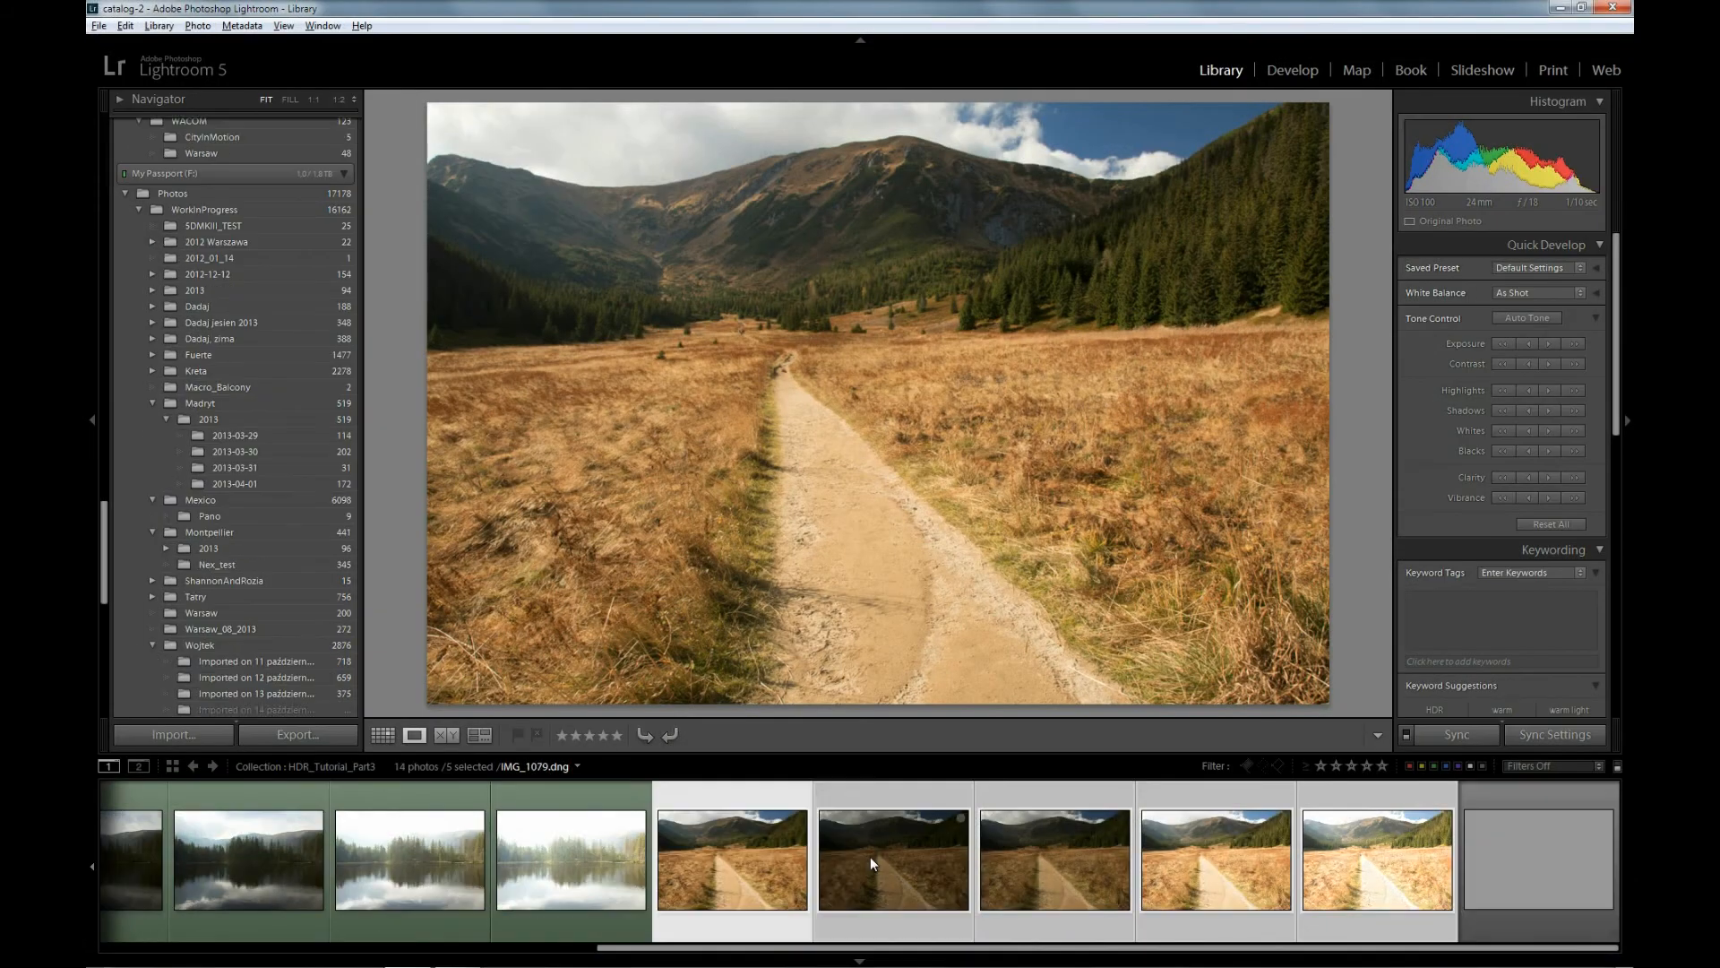
pyautogui.click(1527, 858)
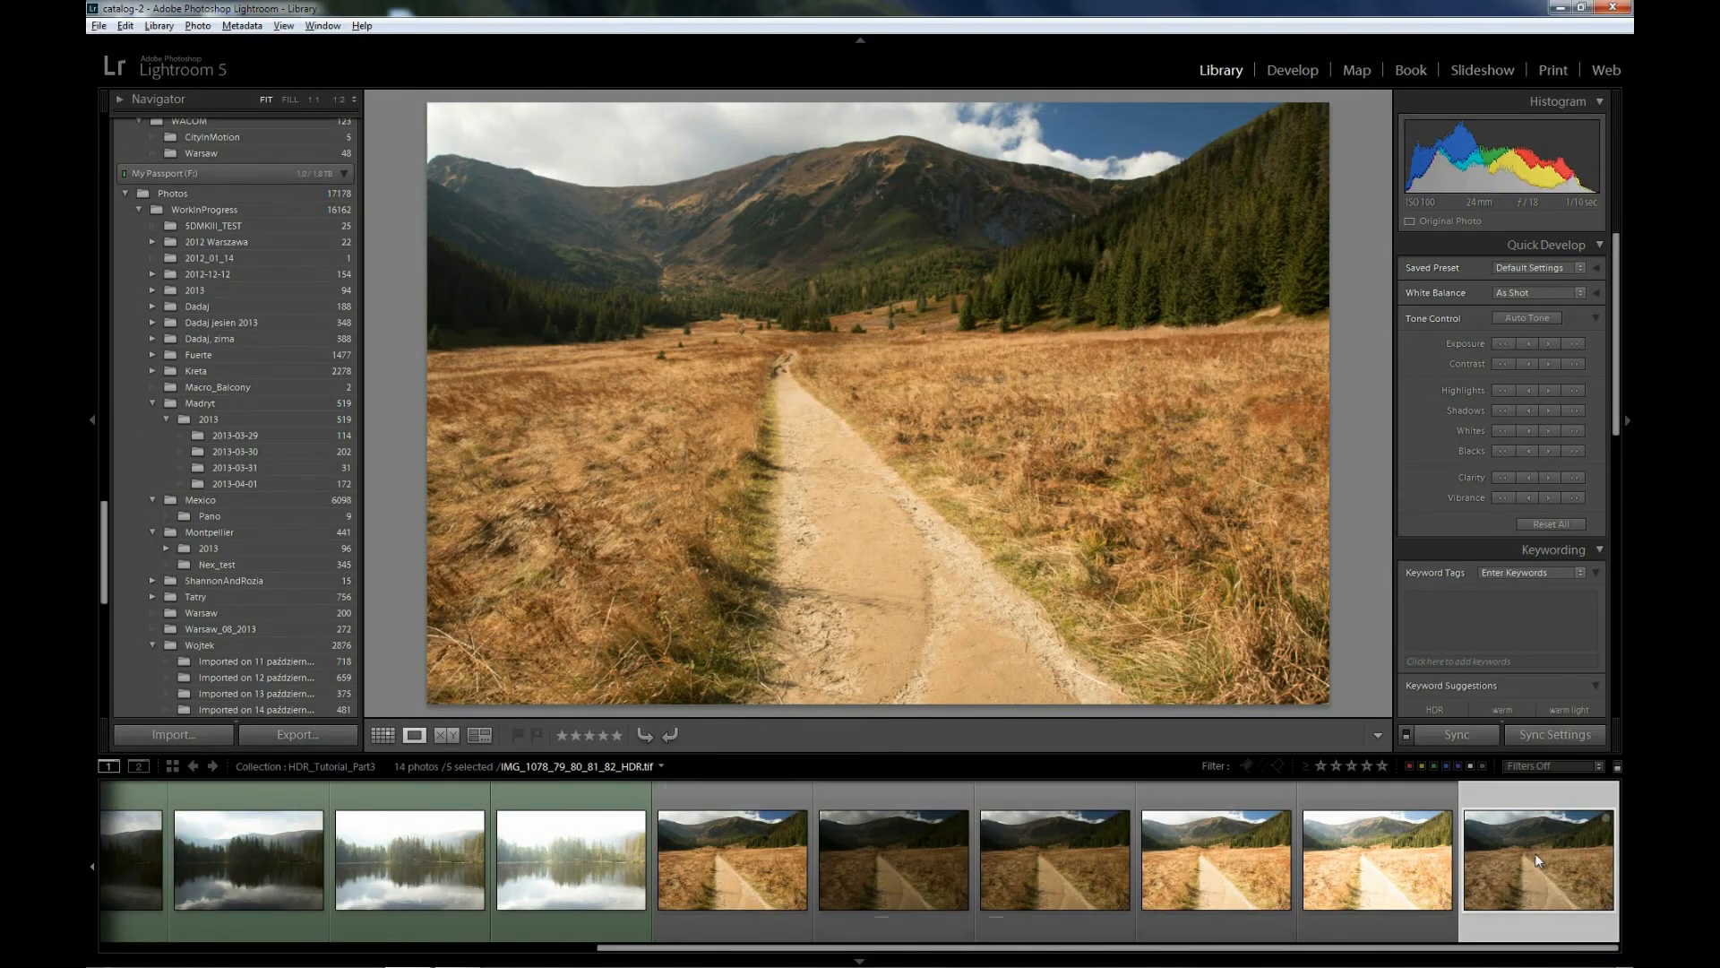
# - Compare the original exposure IMG_1078.dng with the merged HDR TIFF by alternating between them, ending on the HDR TIFF
pyautogui.click(721, 858)
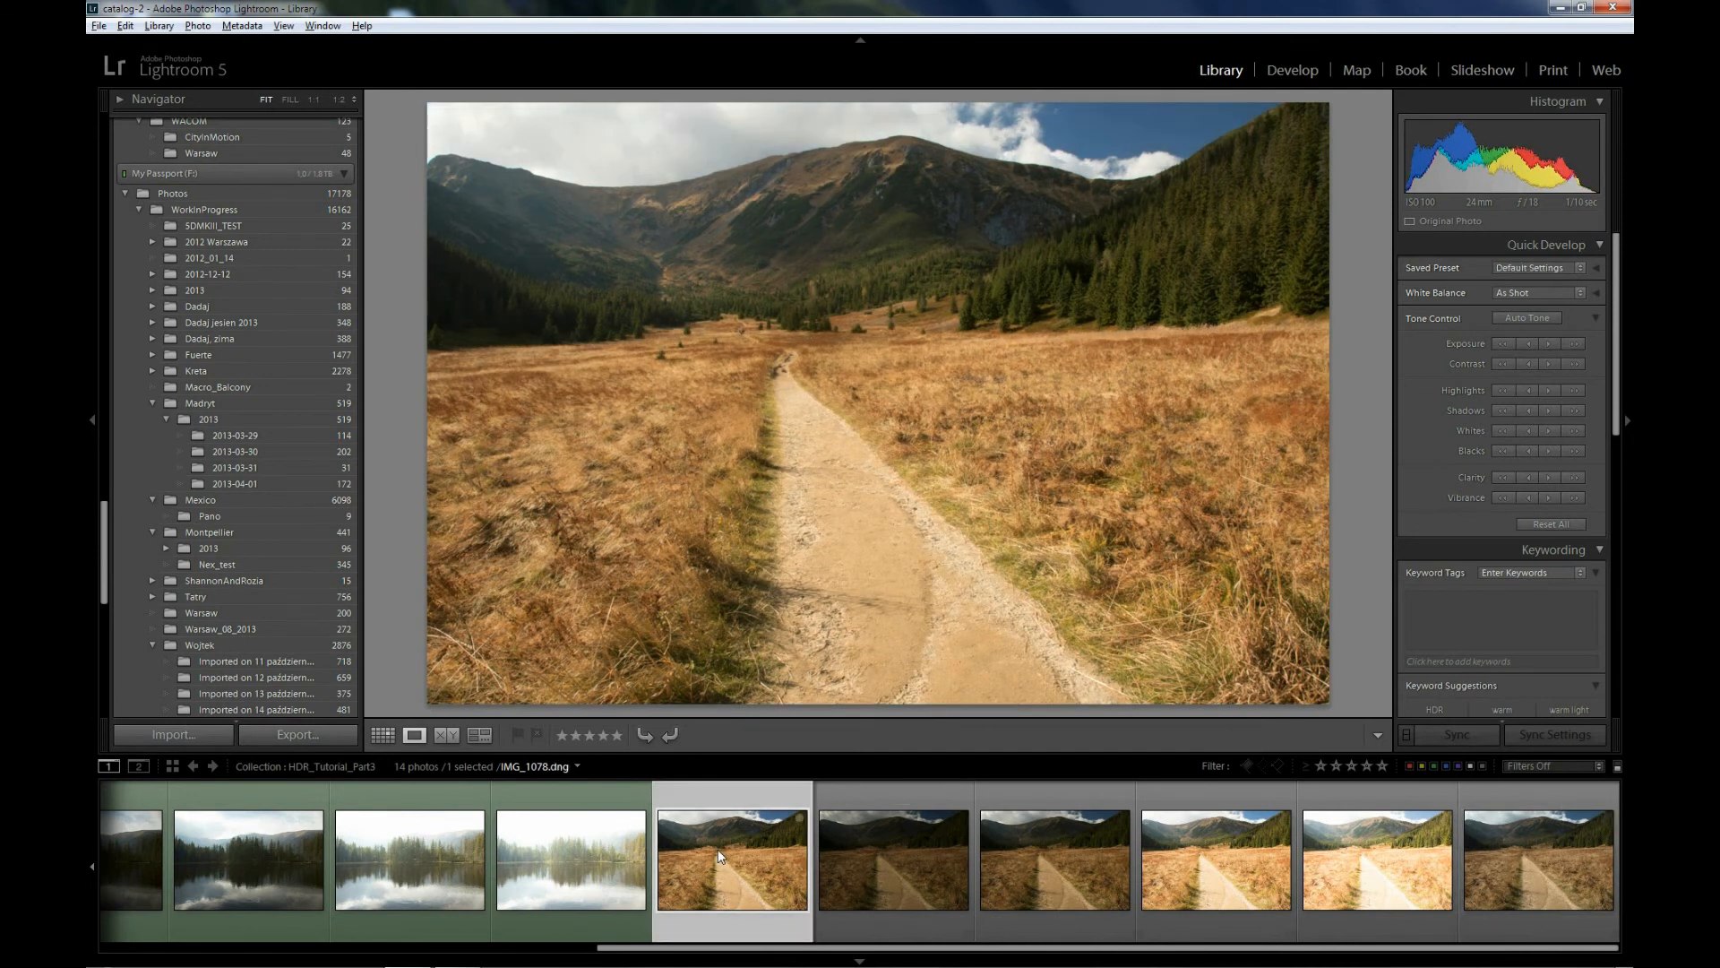
pyautogui.click(1529, 861)
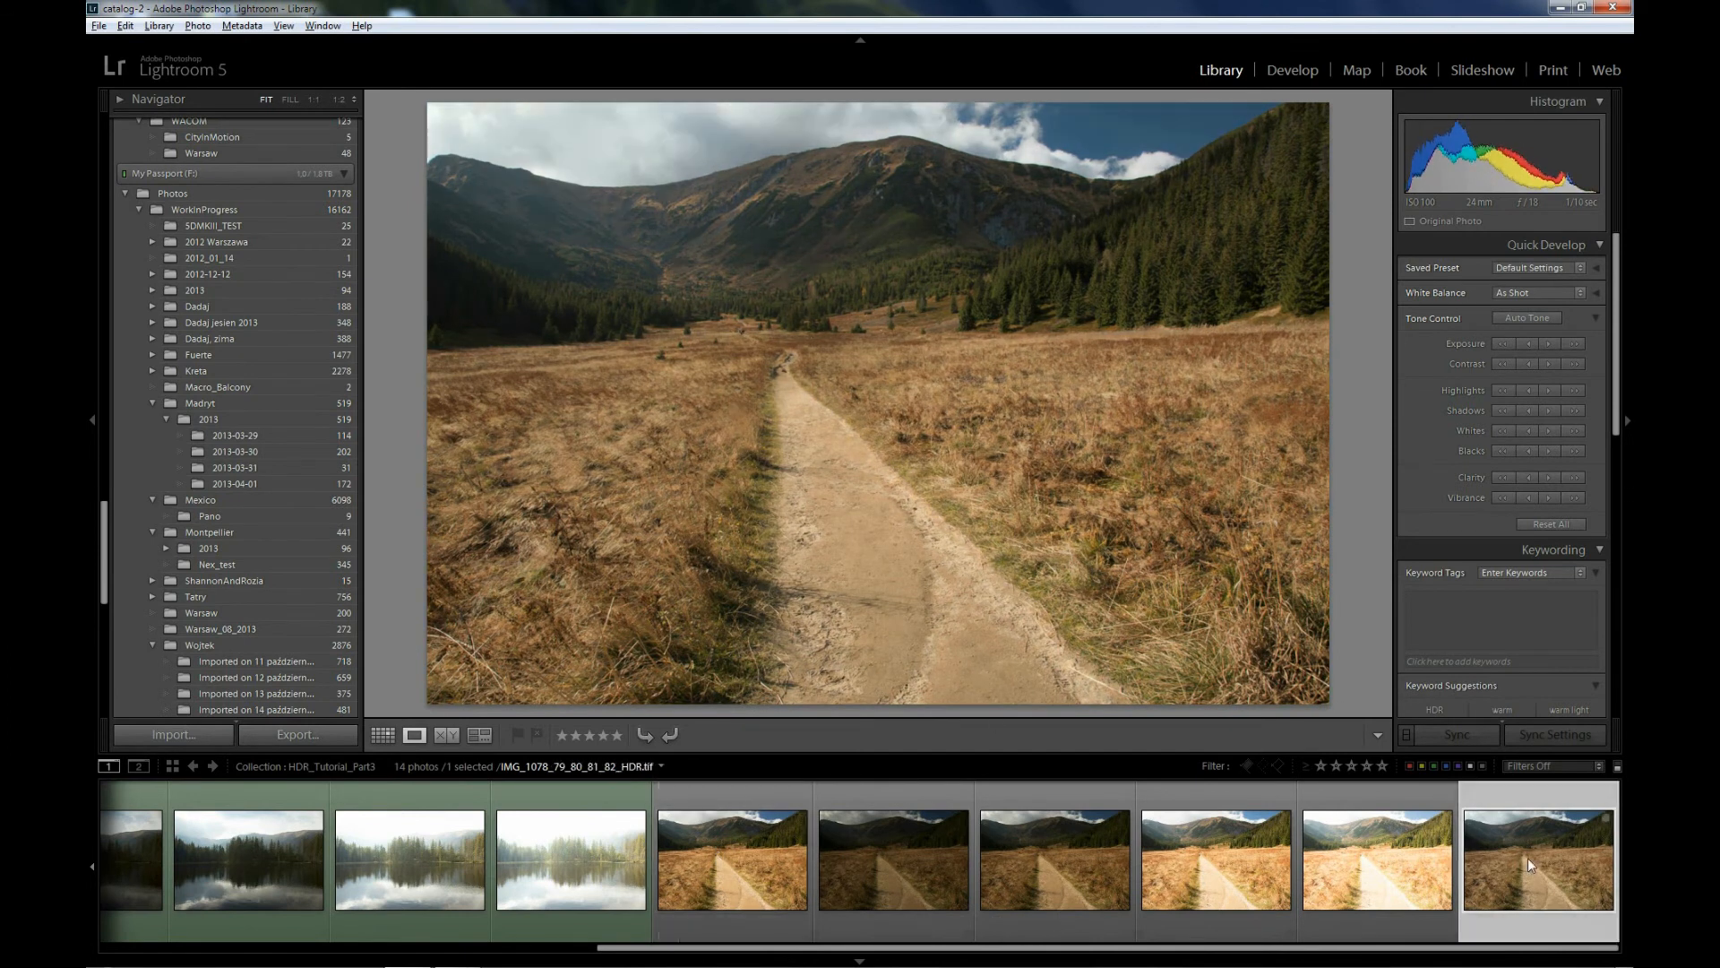
pyautogui.click(732, 860)
pyautogui.click(1470, 836)
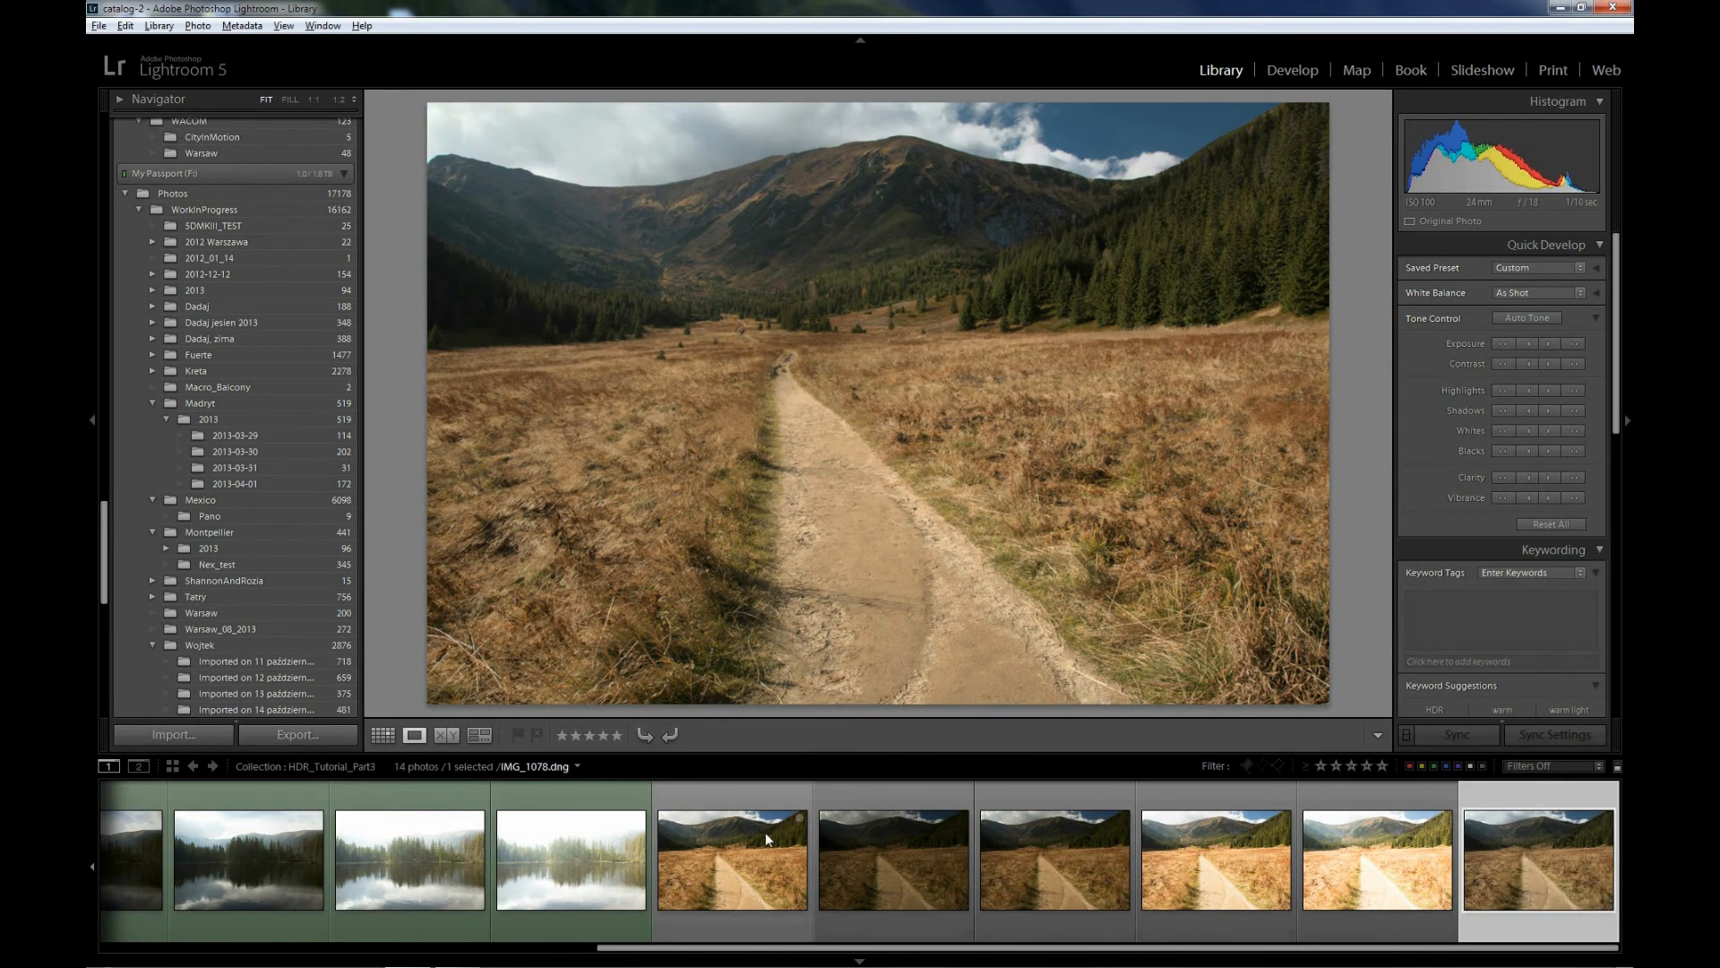
pyautogui.click(749, 838)
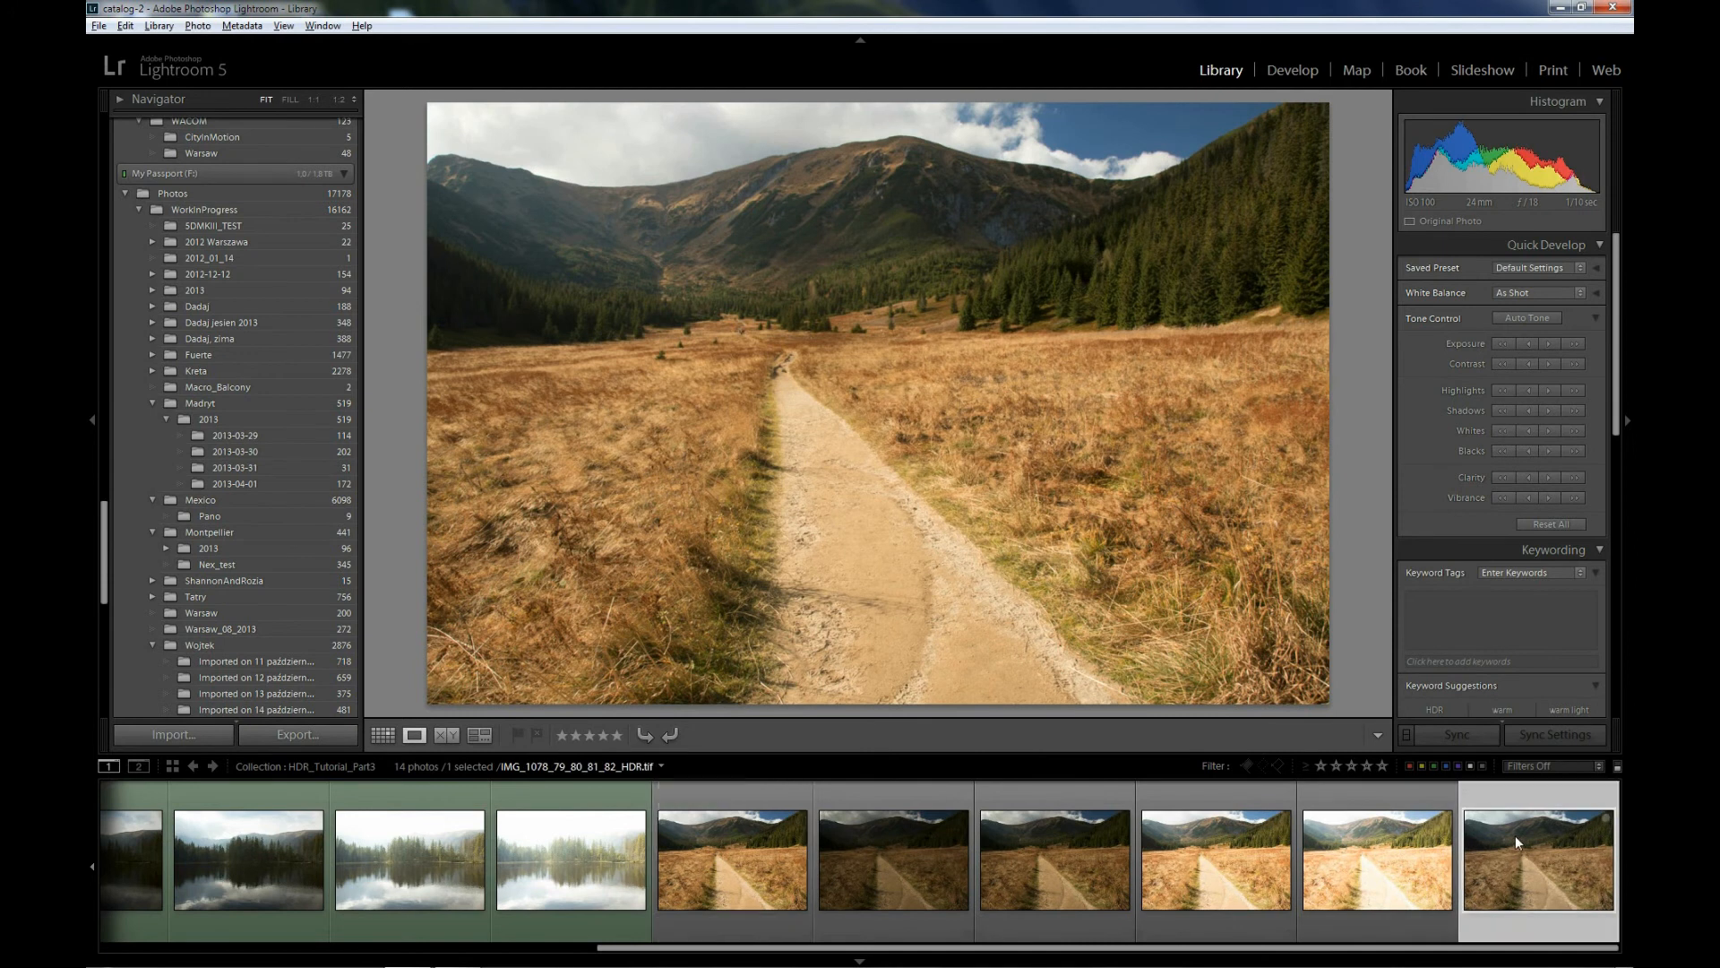
pyautogui.click(1516, 842)
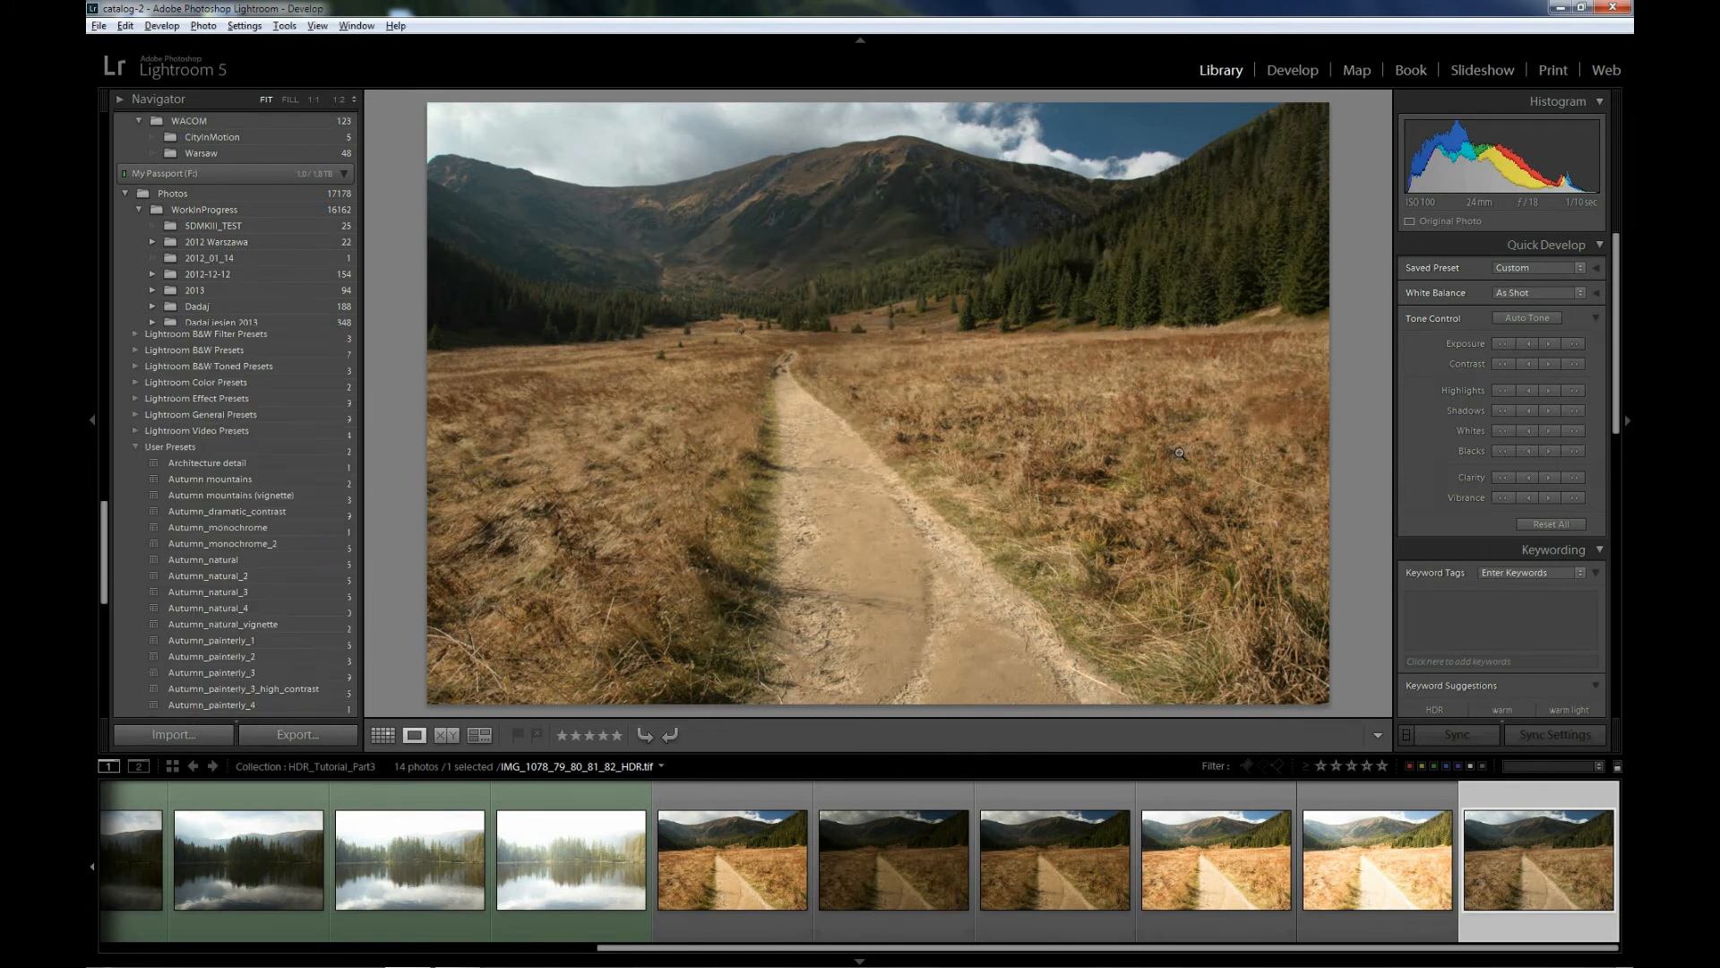
# - Apply automatic tone to the HDR image in the Develop module, with Highlights at -100 and Exposure at +0.80
pyautogui.press('d')
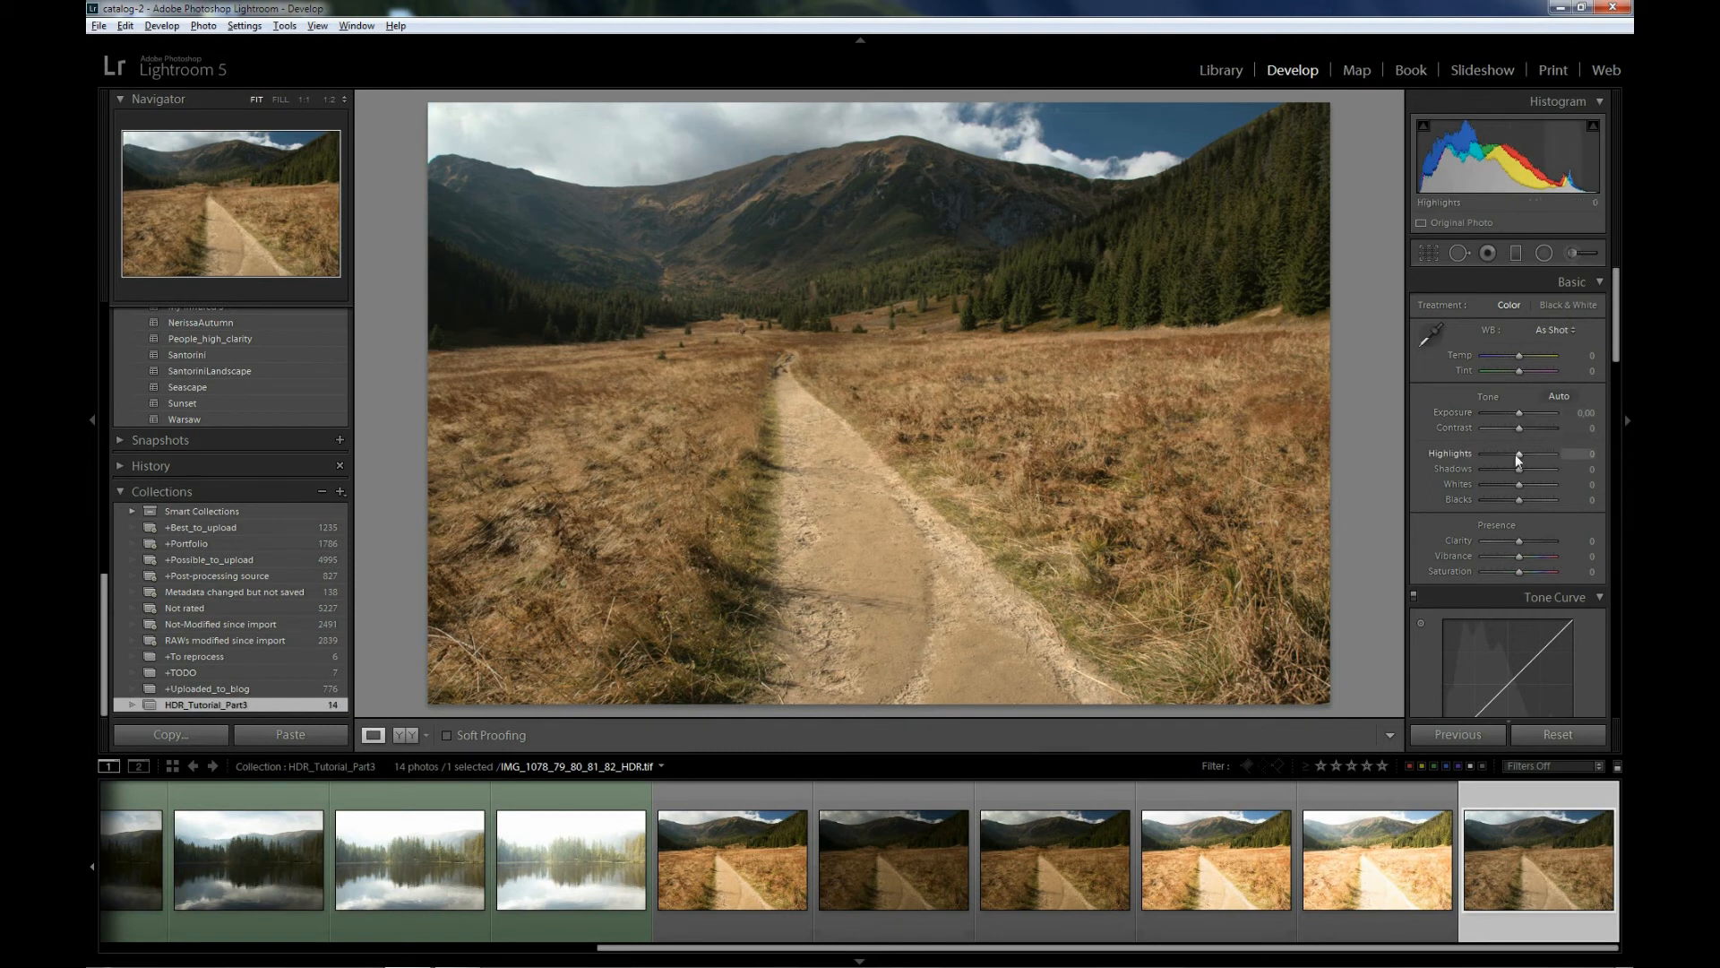
pyautogui.click(1549, 400)
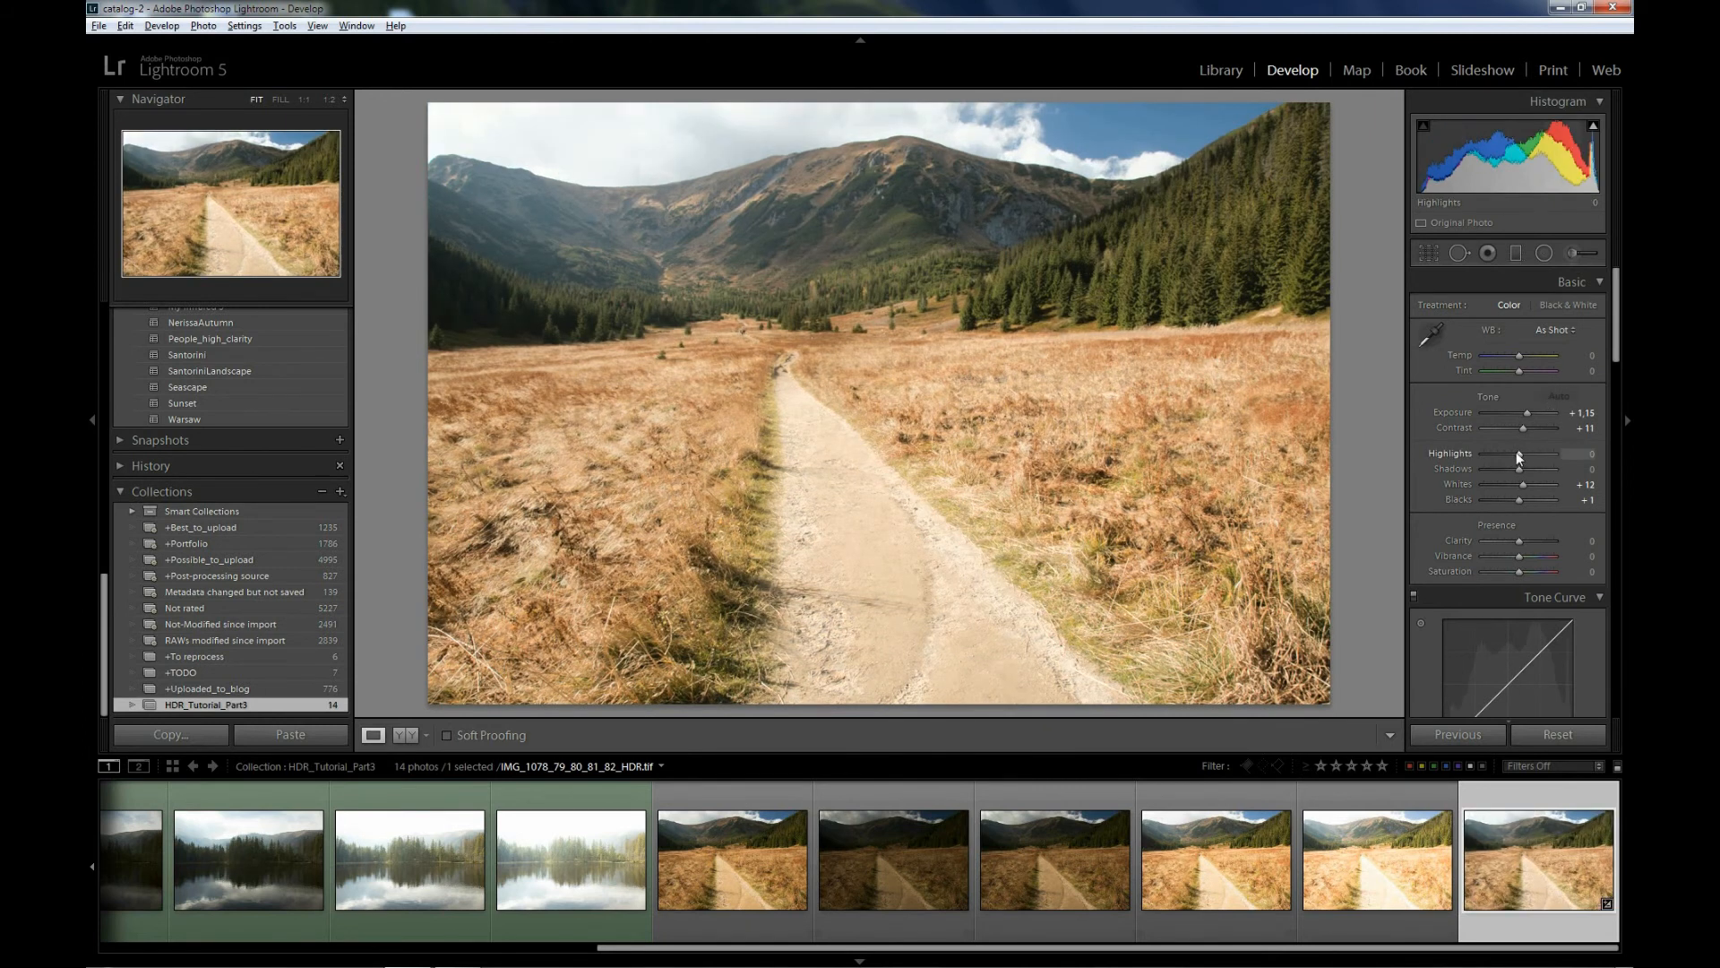
pyautogui.moveTo(1520, 458); pyautogui.dragTo(1461, 461)
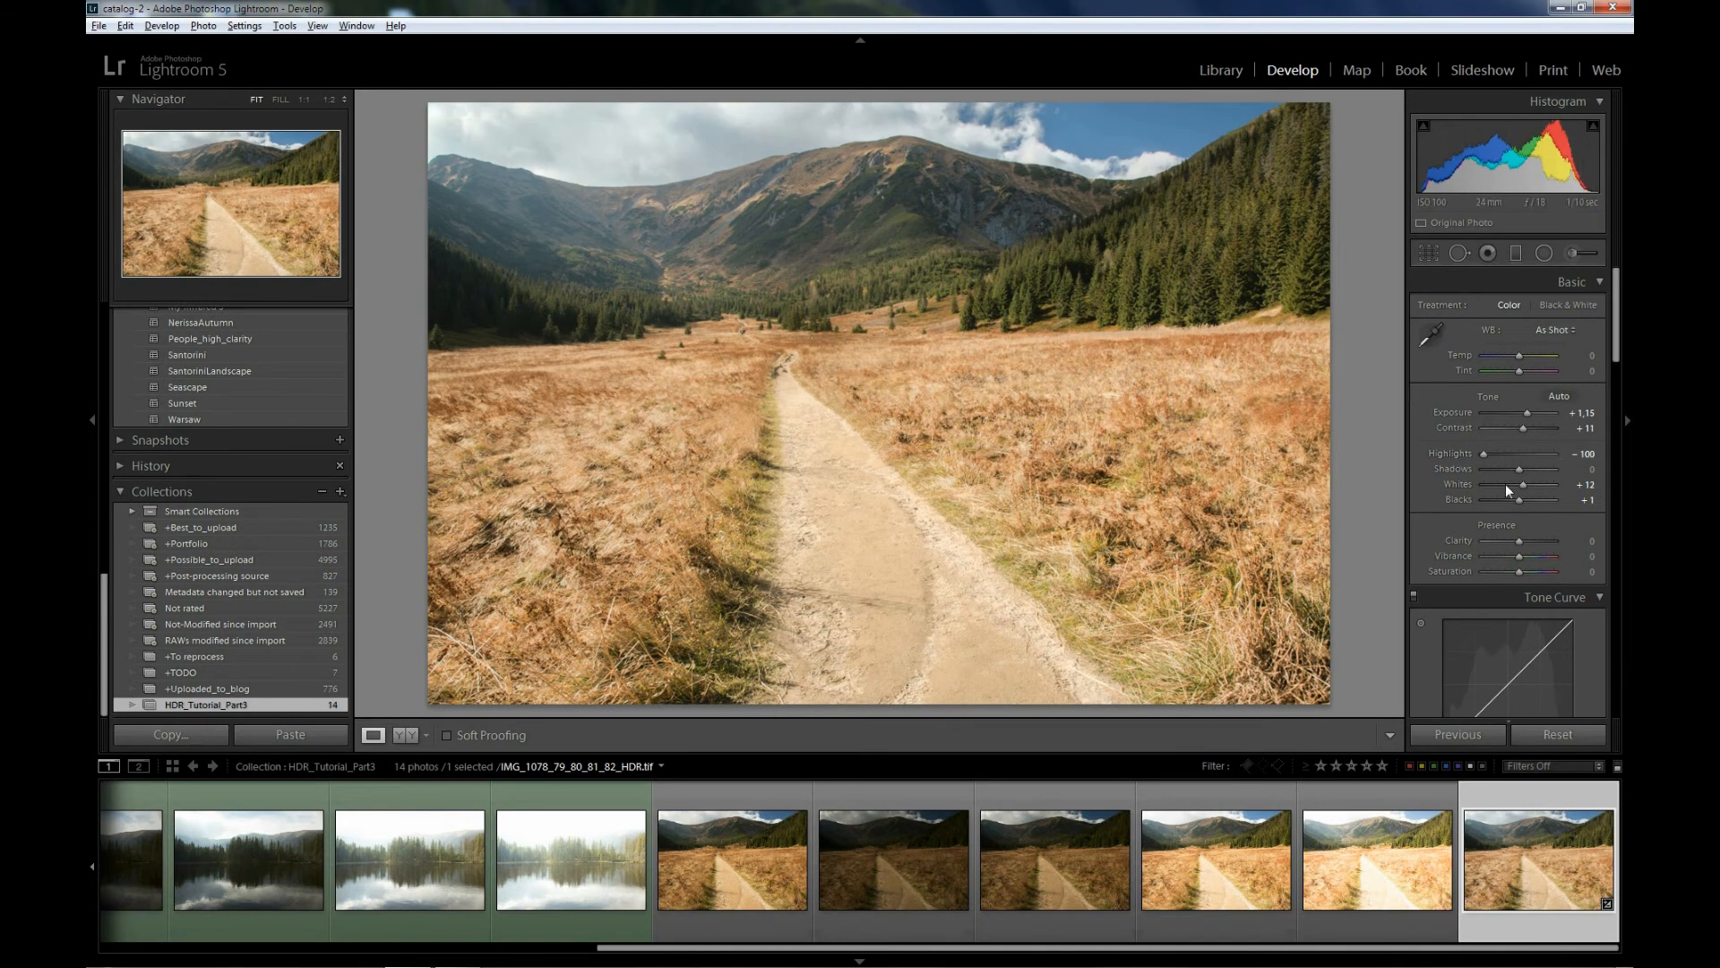
pyautogui.moveTo(1531, 418); pyautogui.dragTo(1528, 418)
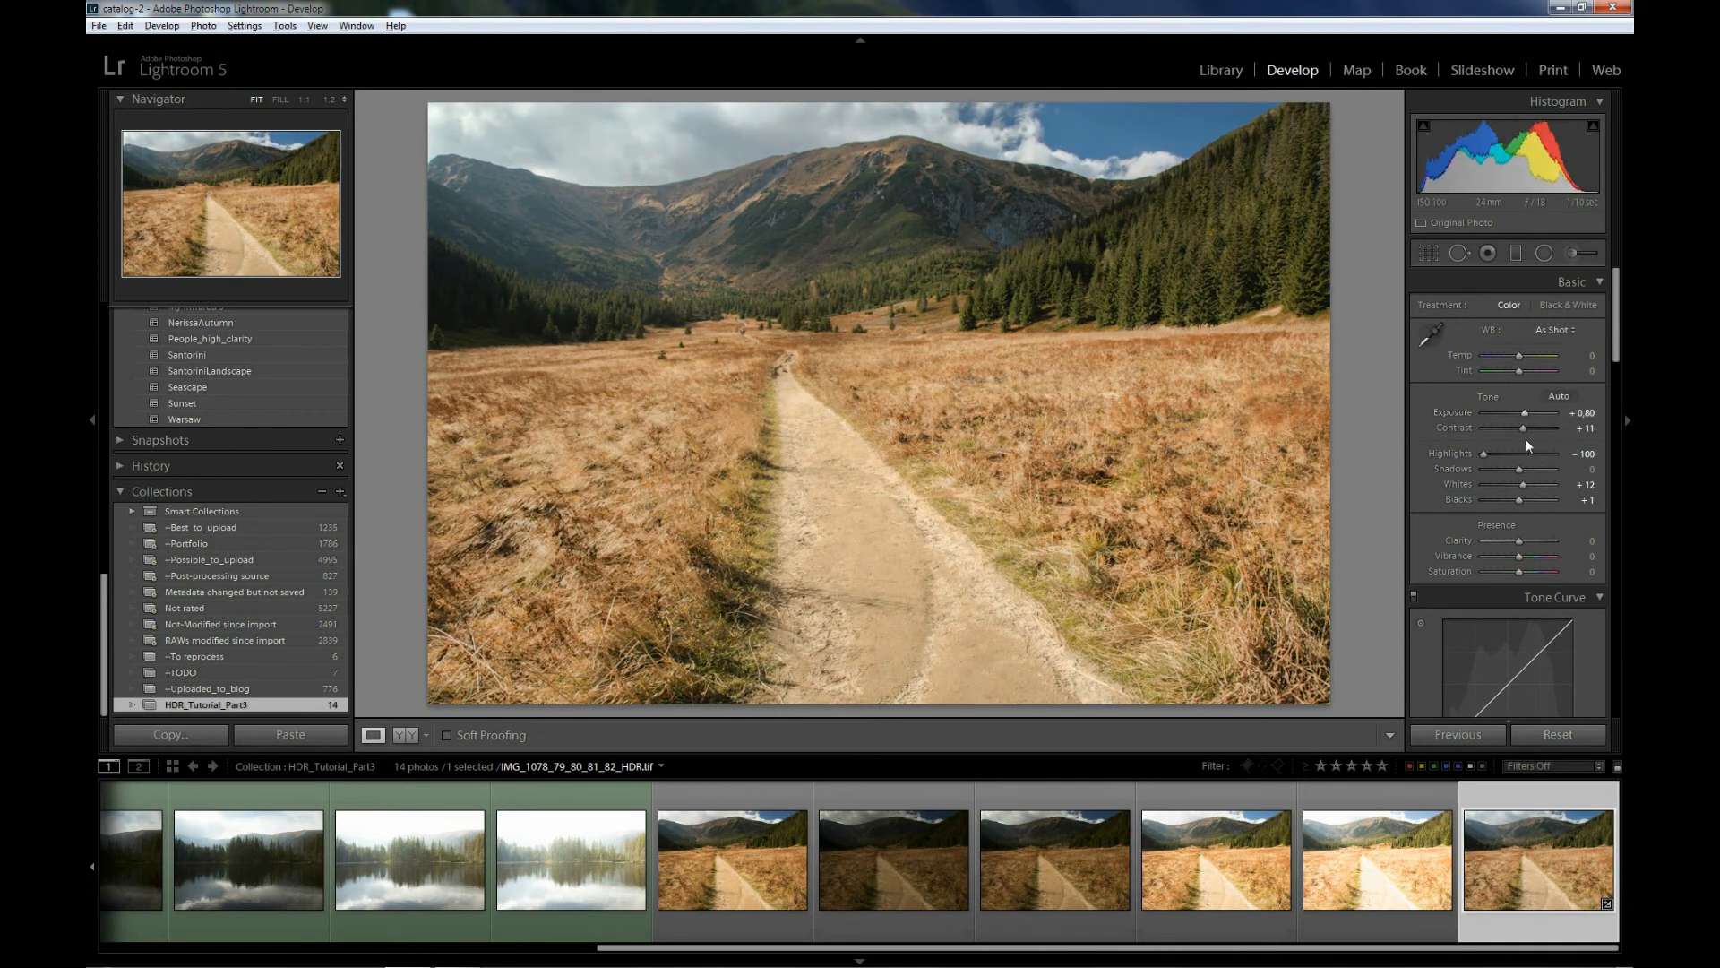
# - Set the HDR image's Shadows to +36, Contrast to +39, Exposure to +0.70, Vibrance to +30 and Clarity to +20
pyautogui.moveTo(1518, 477); pyautogui.dragTo(1531, 431)
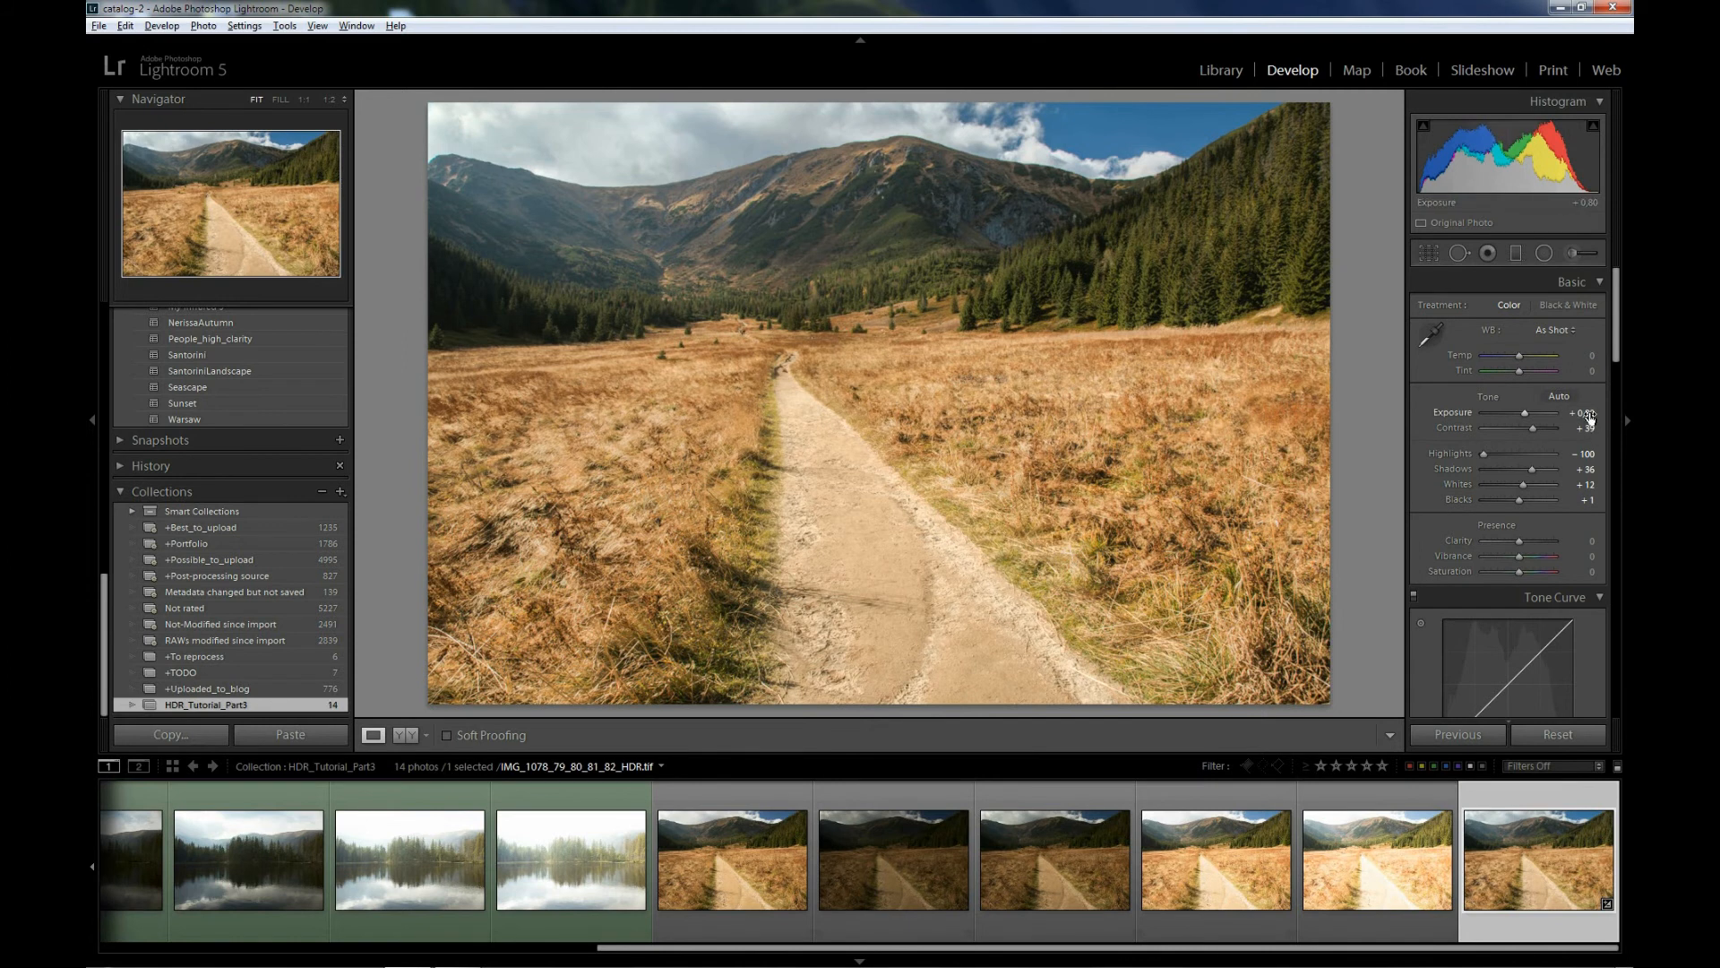
pyautogui.moveTo(1588, 416)
pyautogui.mouseDown()
pyautogui.moveTo(1558, 415)
pyautogui.moveTo(1587, 416)
pyautogui.mouseUp()
pyautogui.press('Down')
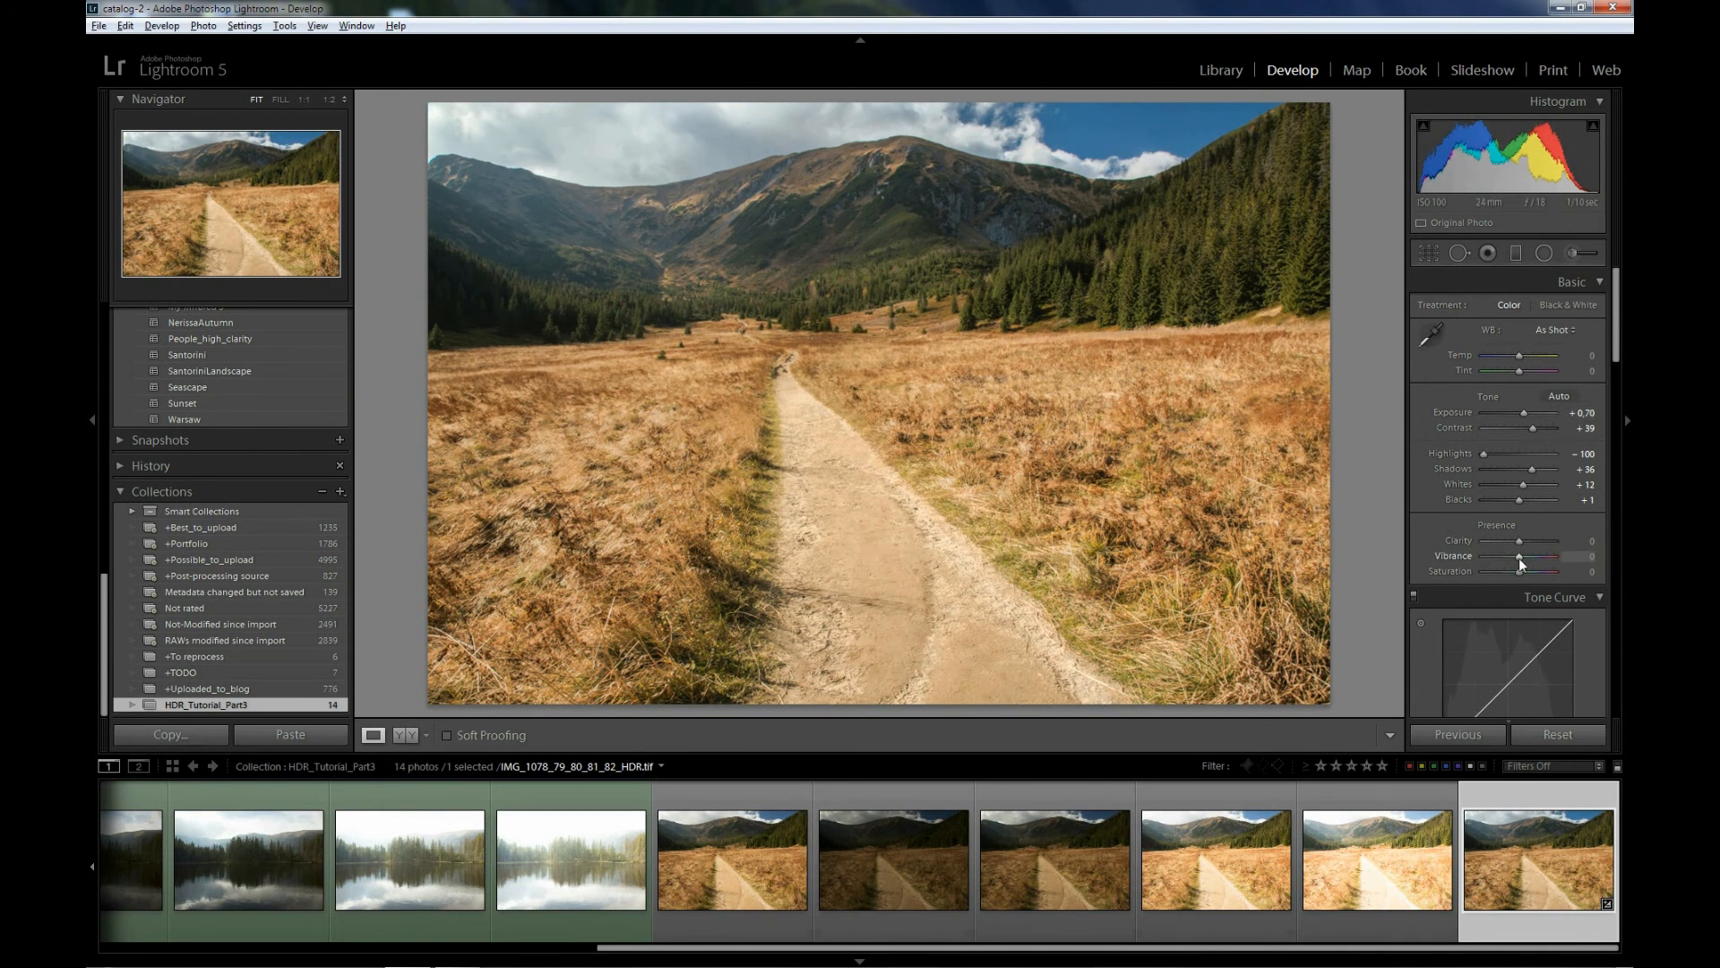
pyautogui.moveTo(1520, 563); pyautogui.dragTo(1528, 564)
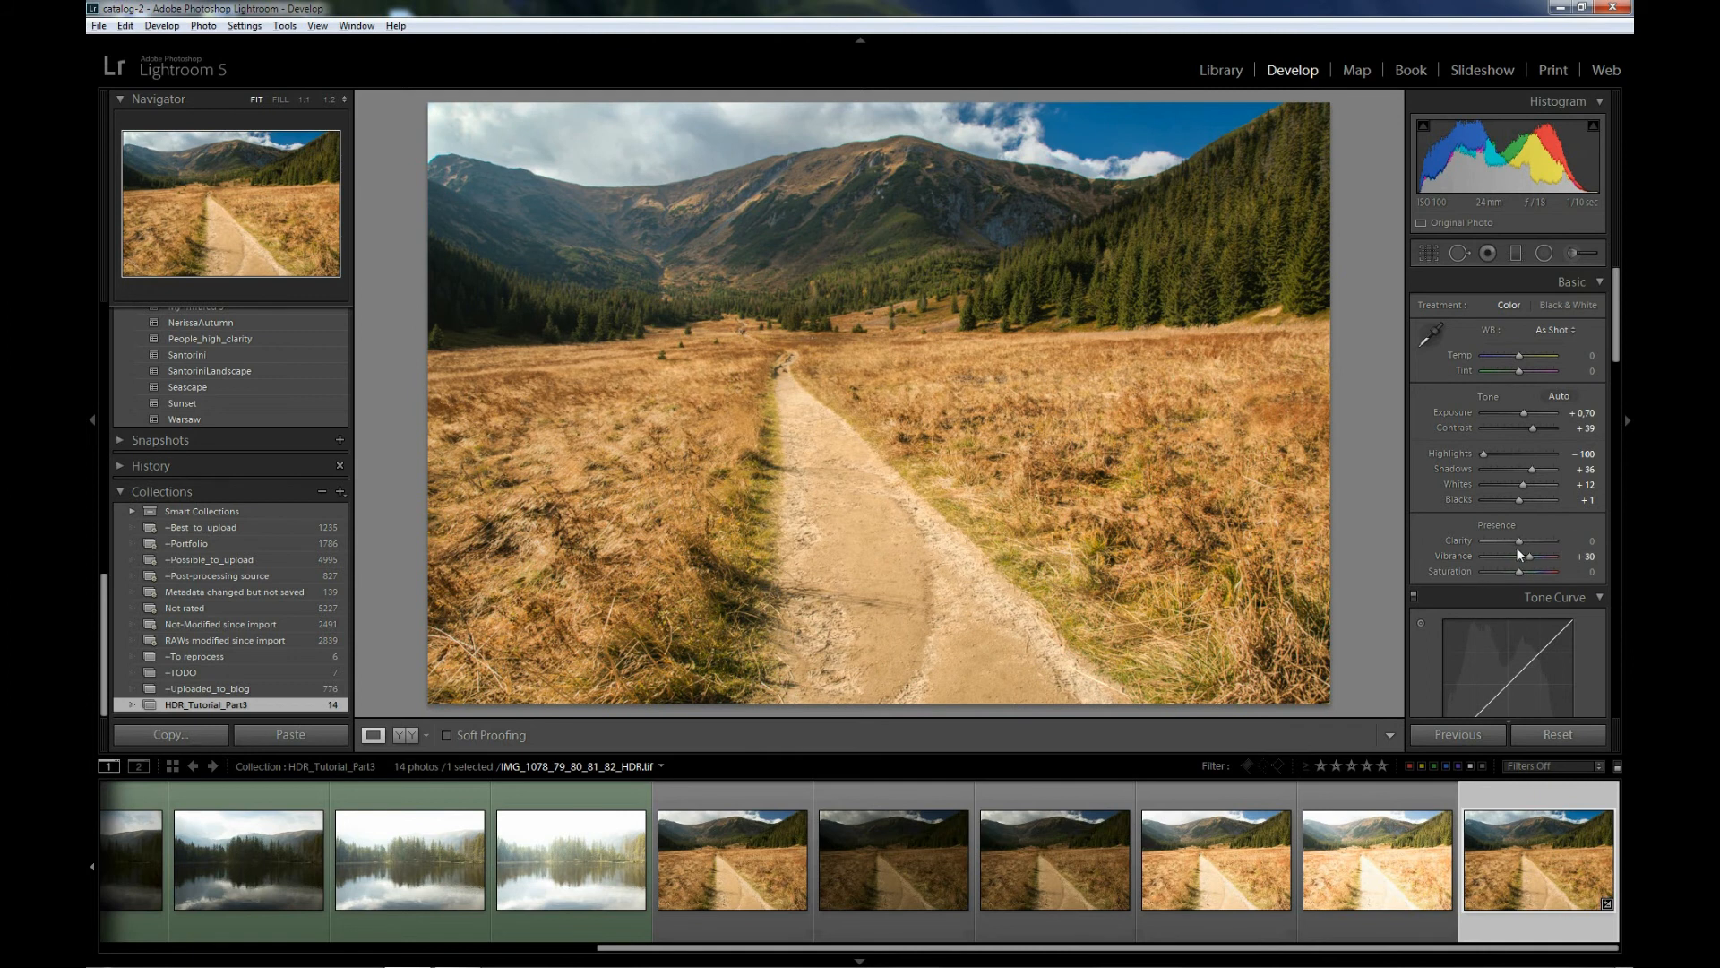
pyautogui.moveTo(1517, 541); pyautogui.dragTo(1529, 546)
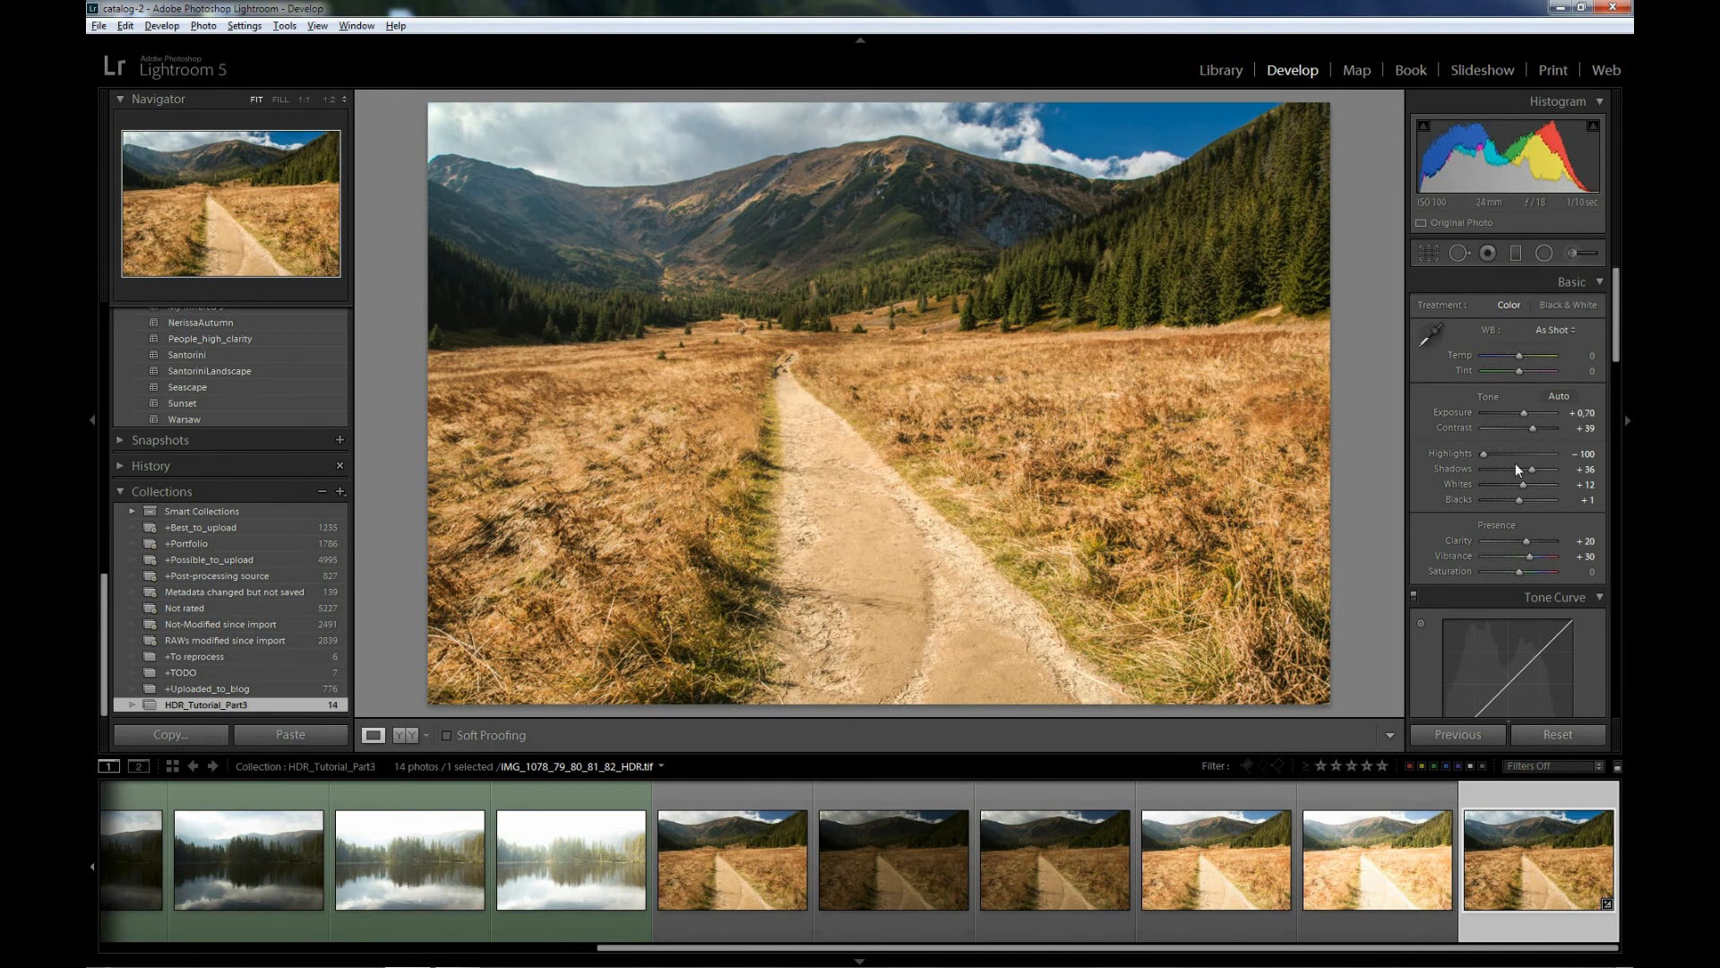
# - Set the HSL Blue luminance to +43, Green saturation to +49 and Yellow saturation to +23
pyautogui.scroll(-4, 1548, 565)
pyautogui.scroll(-5, 1550, 568)
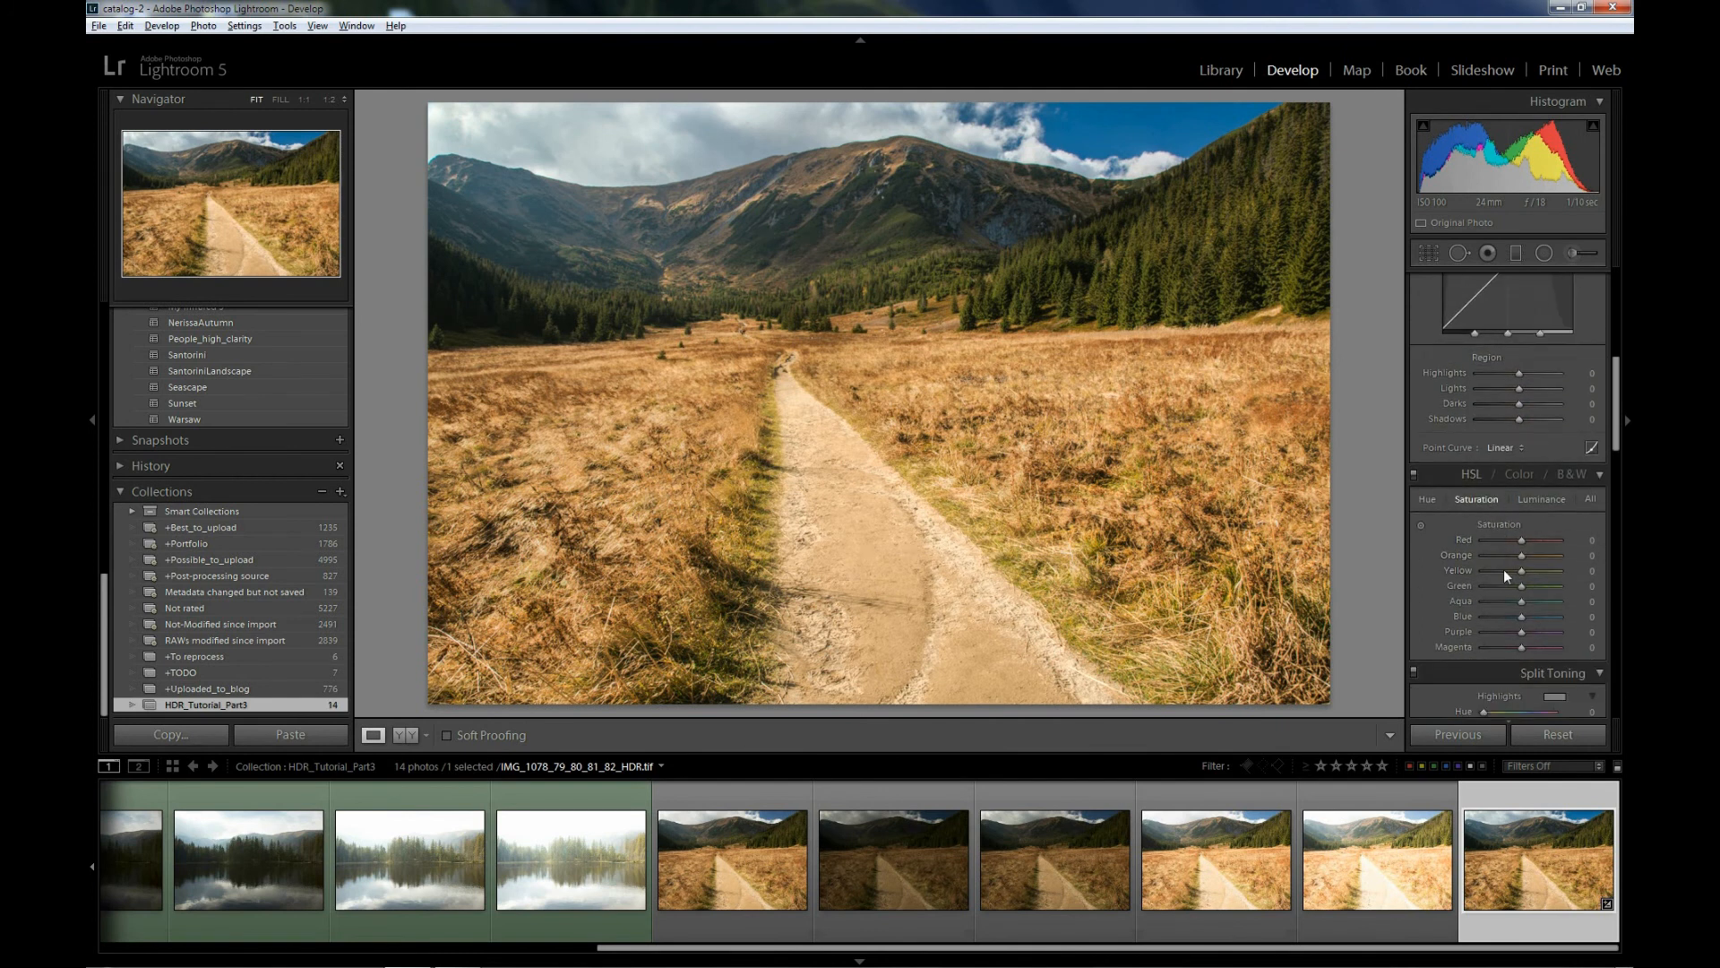
pyautogui.moveTo(1522, 616); pyautogui.dragTo(1538, 620)
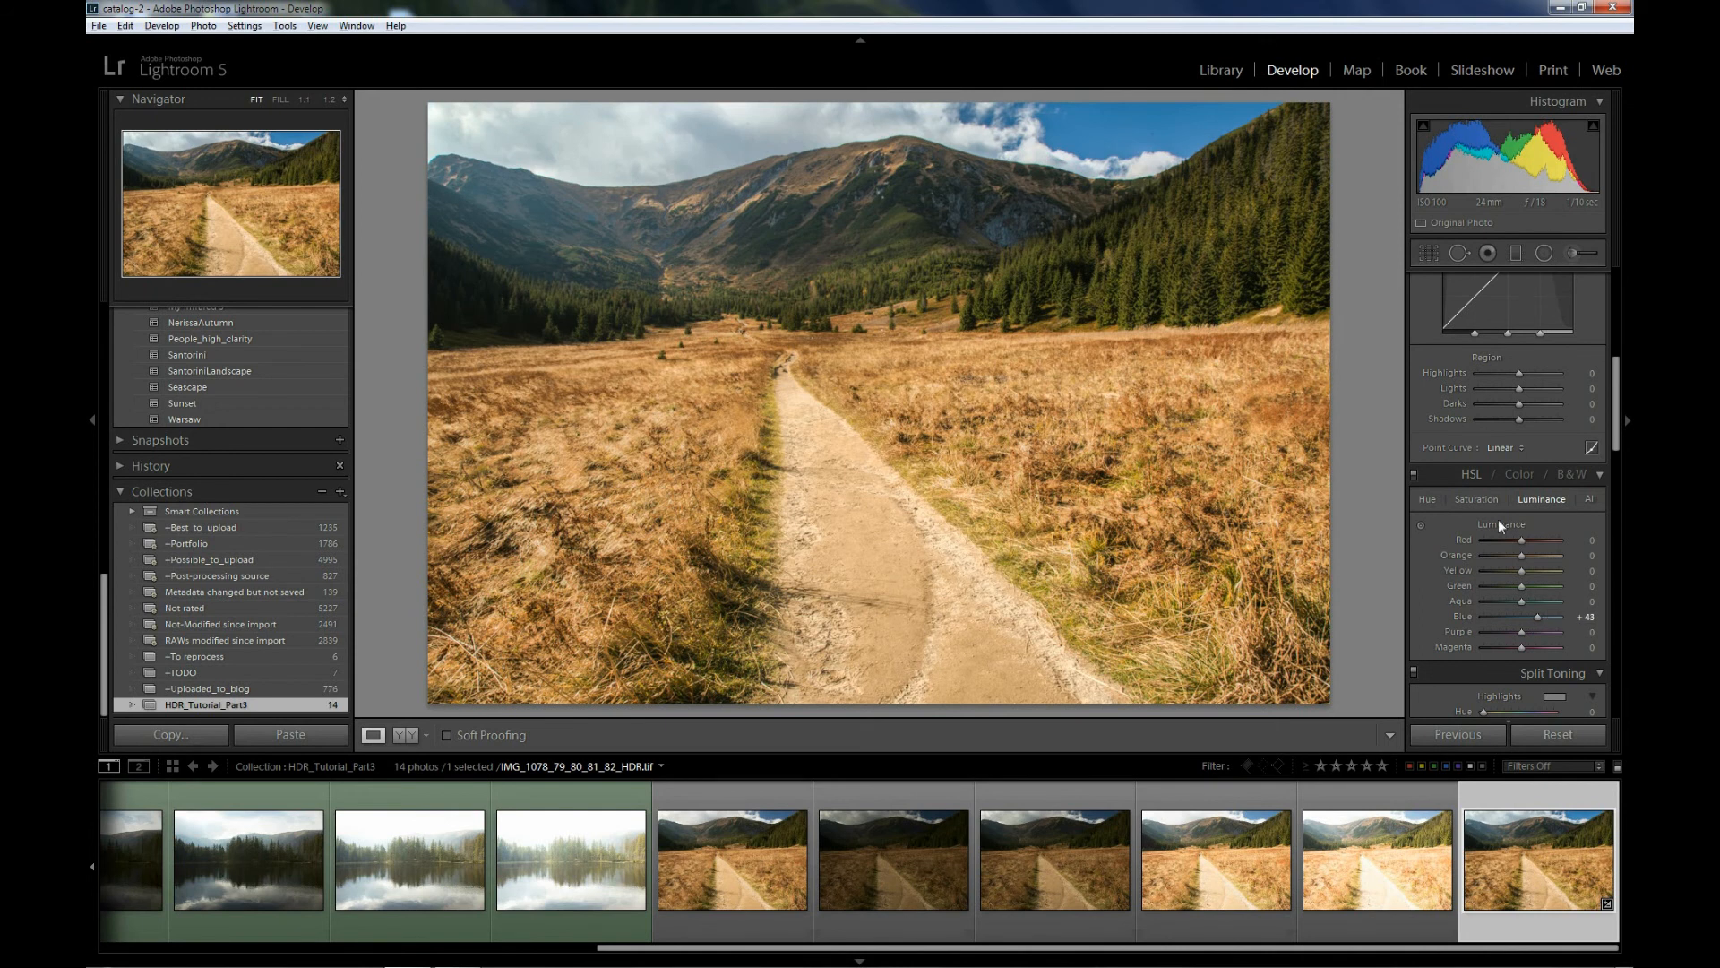
pyautogui.click(1478, 500)
pyautogui.moveTo(1523, 587)
pyautogui.mouseDown()
pyautogui.moveTo(1545, 589)
pyautogui.moveTo(1533, 577)
pyautogui.mouseUp()
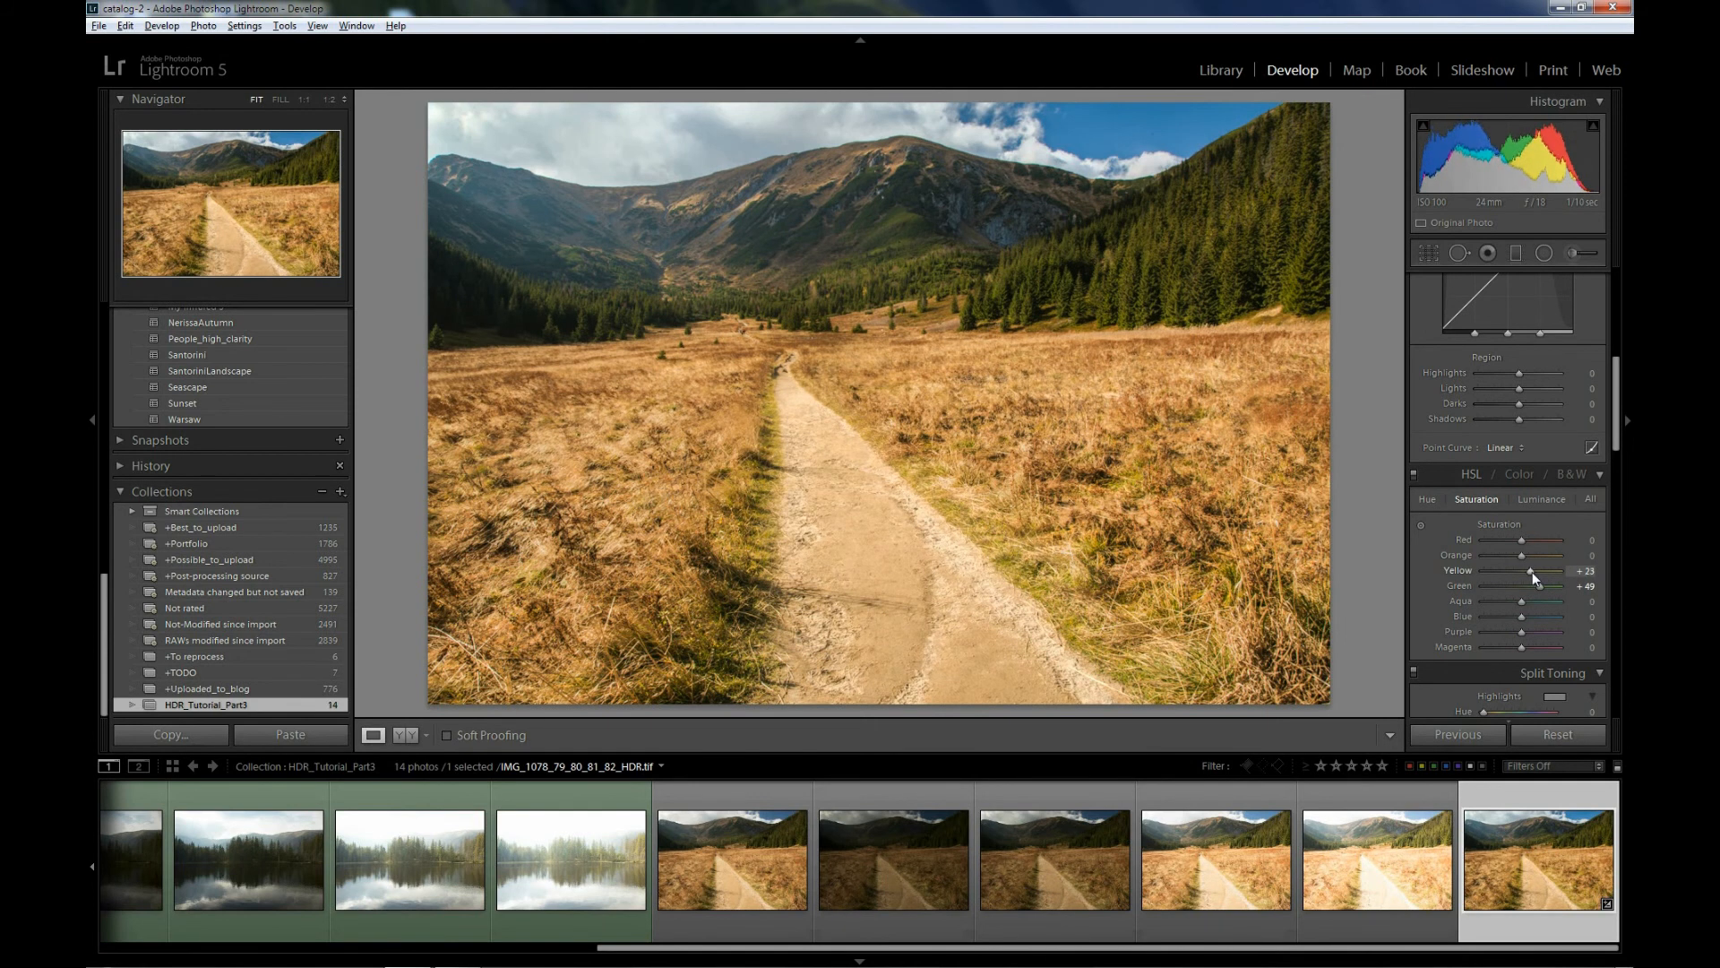
# - Lower the Exposure to +0.50 and raise the Shadows to +73 in the basic adjustments
pyautogui.scroll(10, 1528, 572)
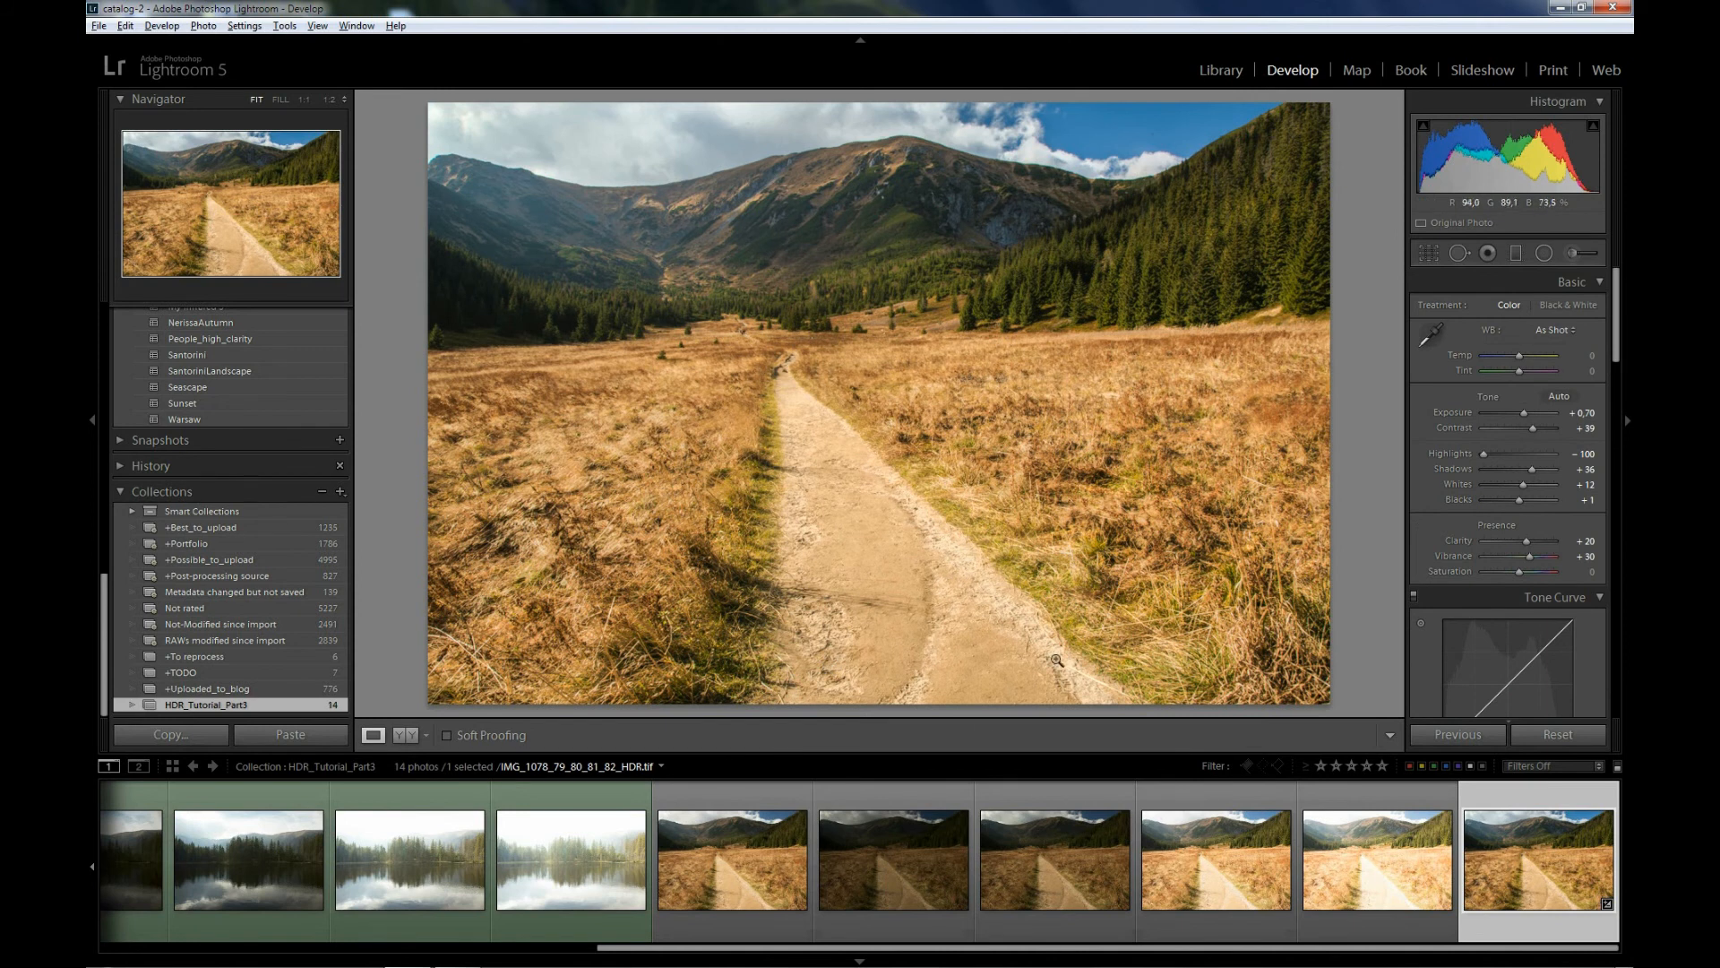
pyautogui.click(1592, 411)
pyautogui.press('BackSpace')
pyautogui.write('5')
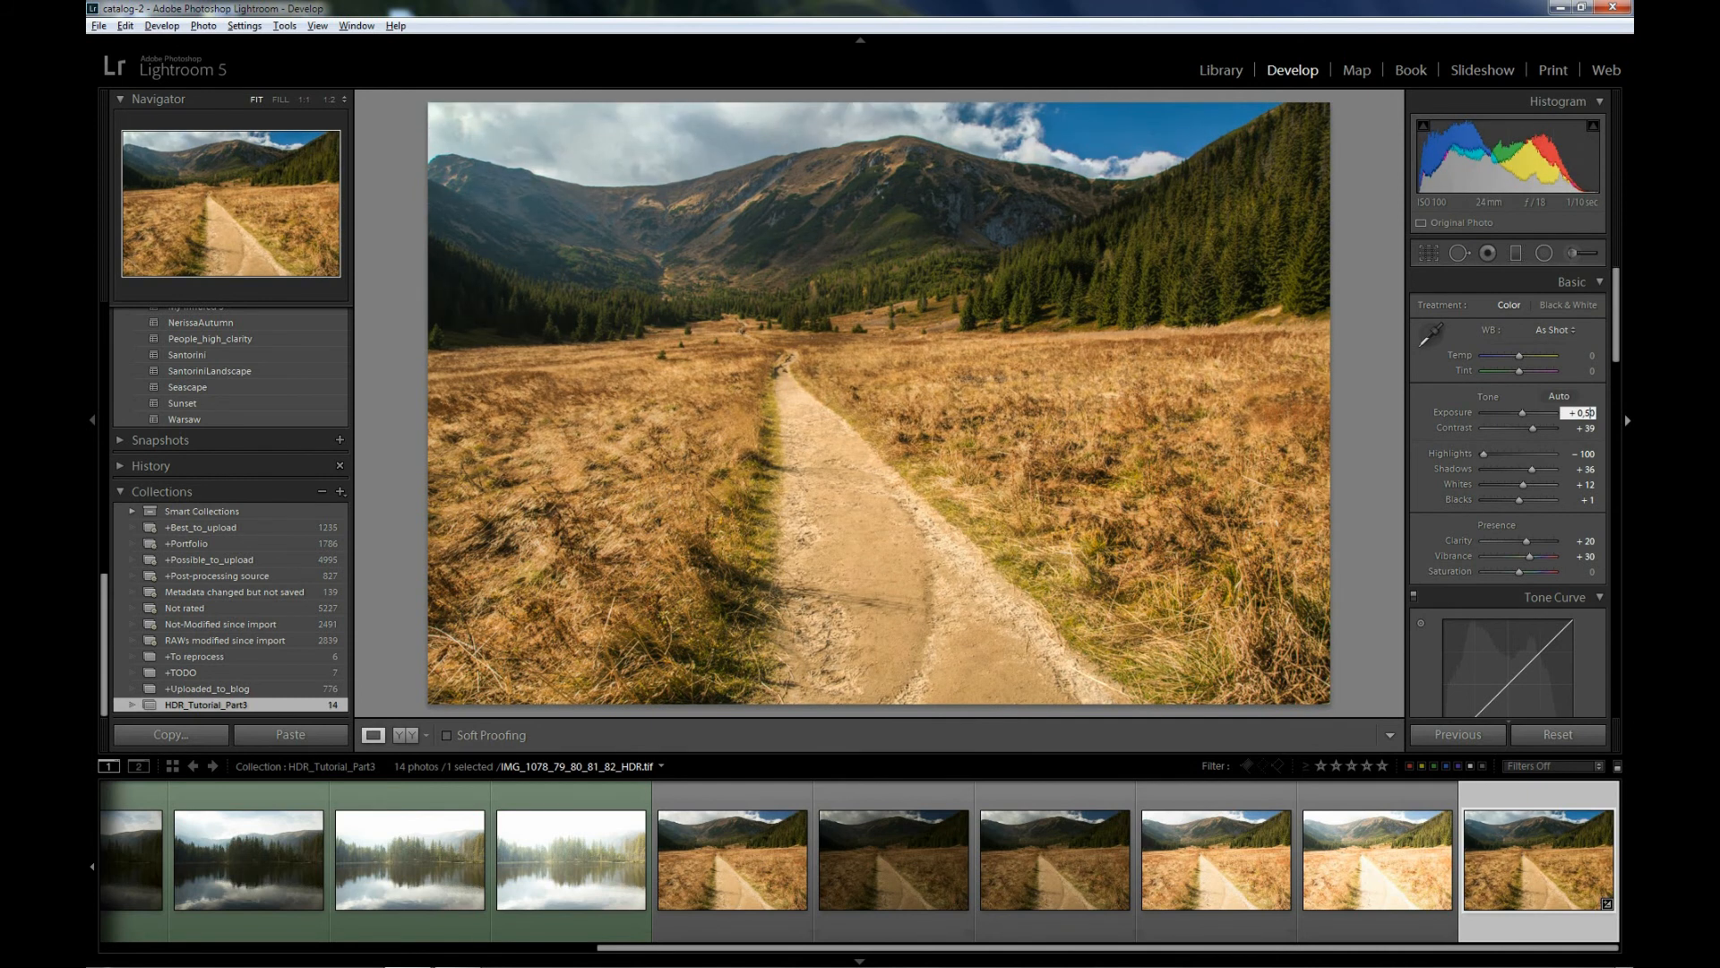
pyautogui.press('Return')
pyautogui.moveTo(1532, 476); pyautogui.dragTo(1547, 475)
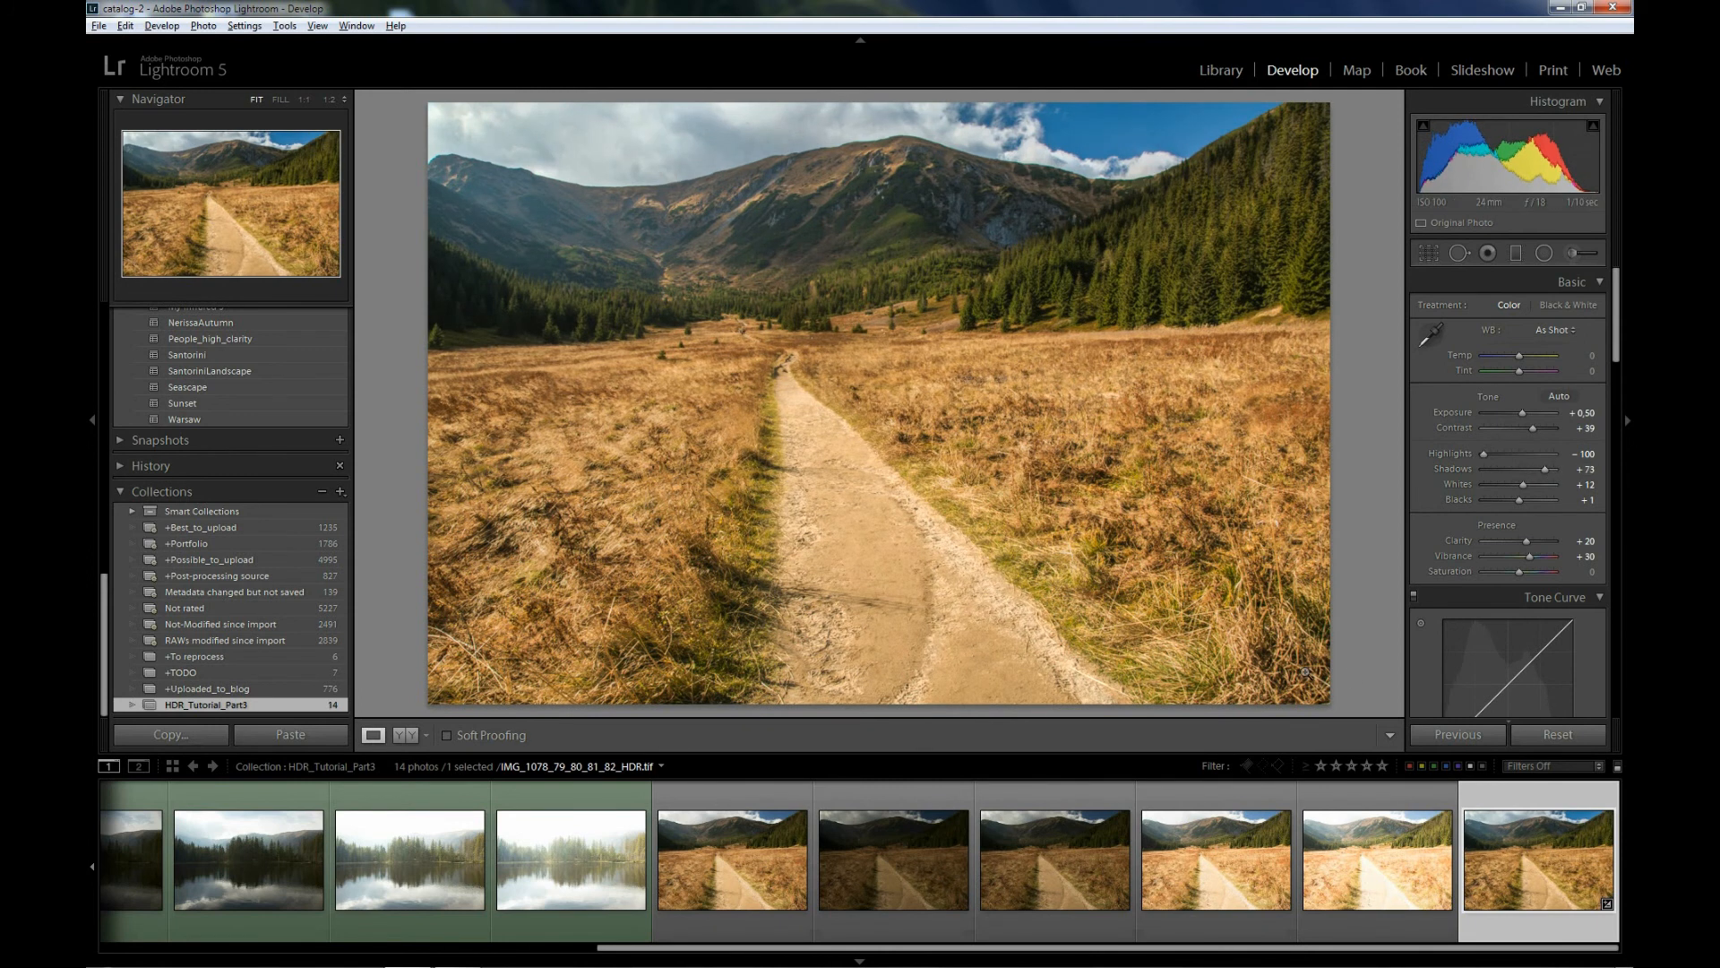
# - Compare the HDR image before and after the edits side by side, with the surrounding panels hidden
pyautogui.click(406, 735)
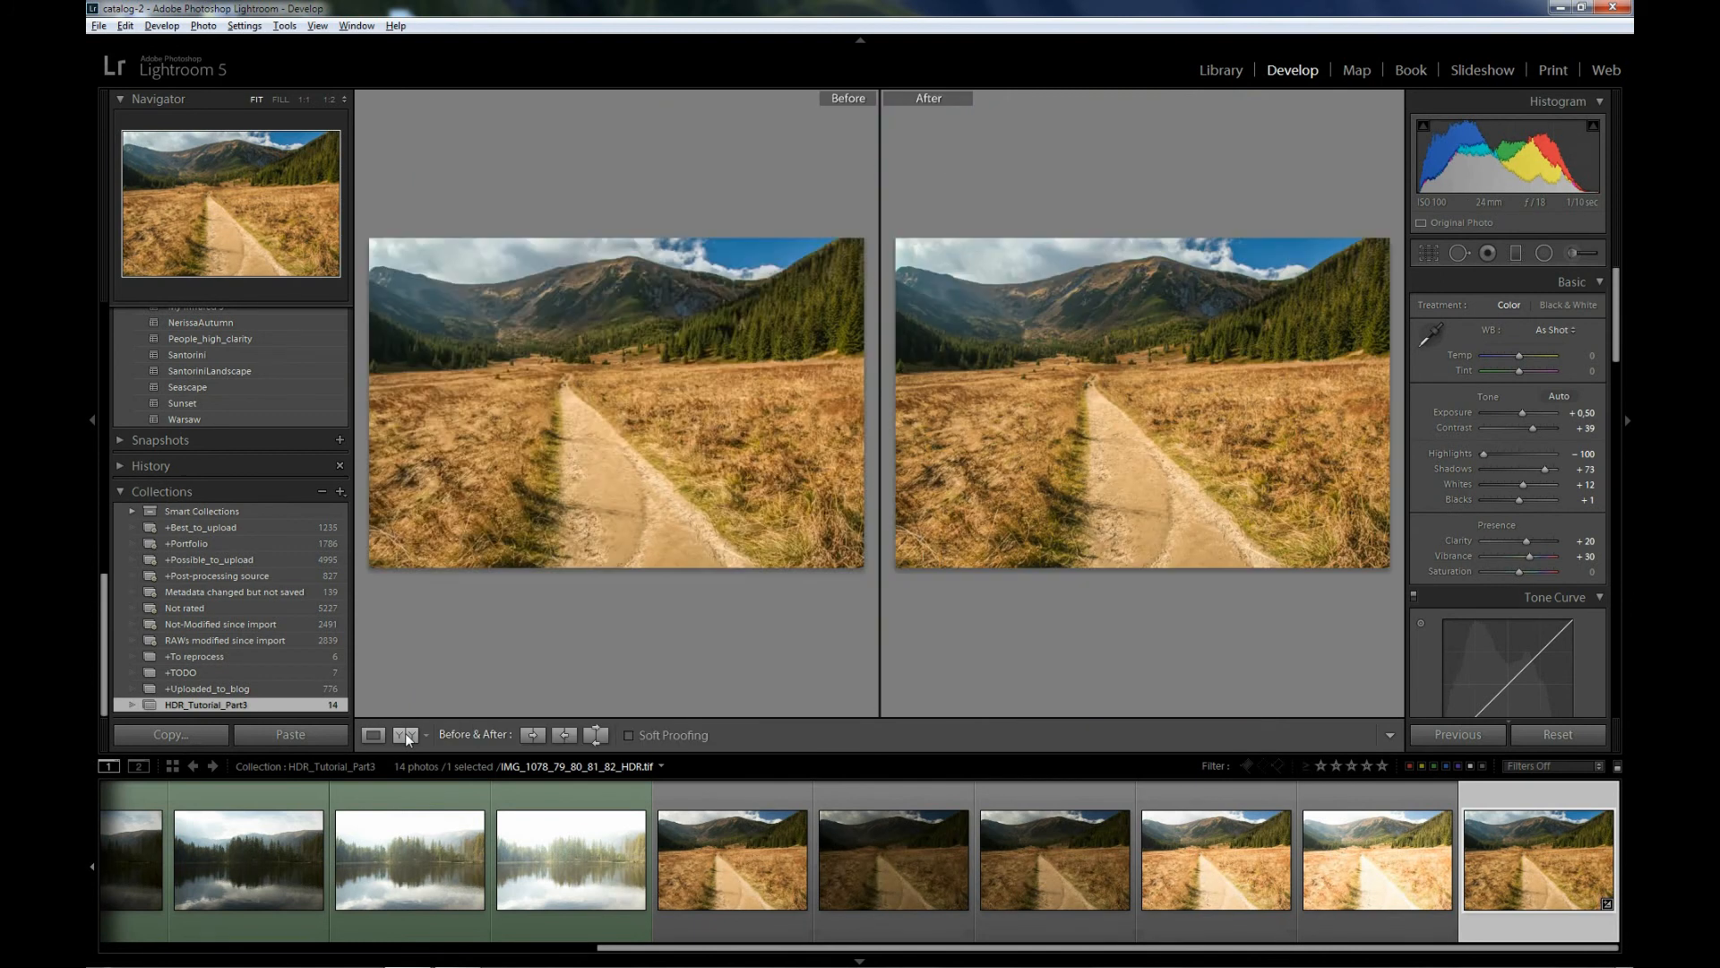
pyautogui.hotkey('shift', 'Tab')
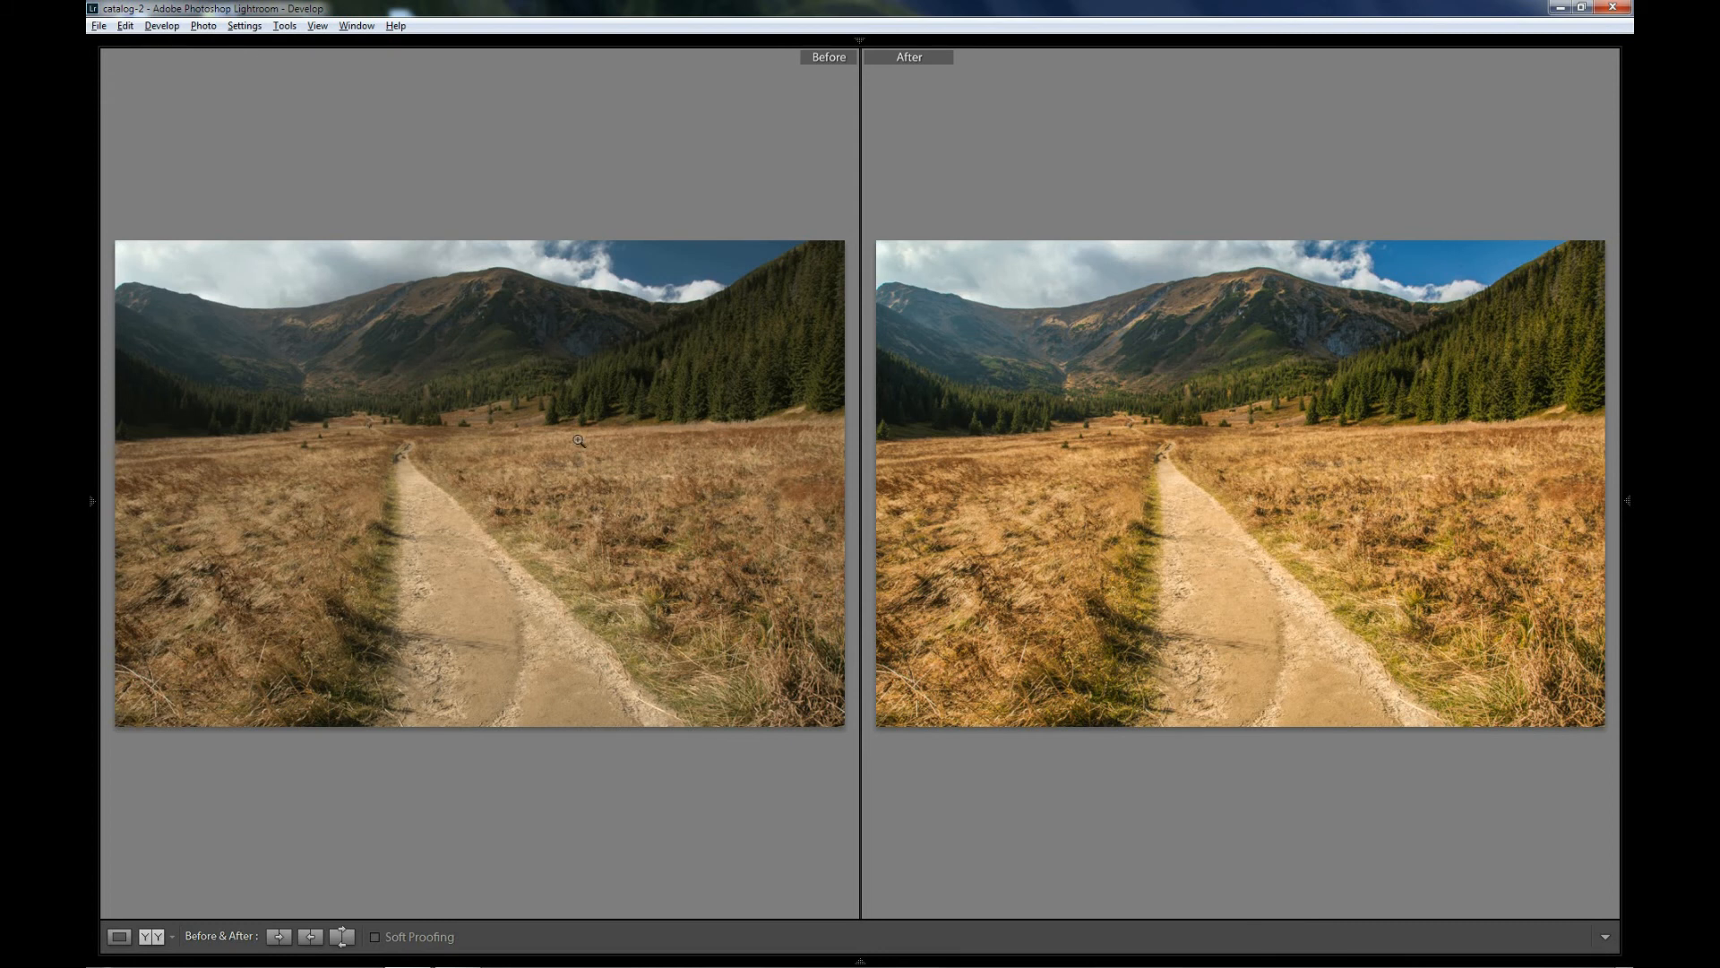
pyautogui.moveTo(88, 369)
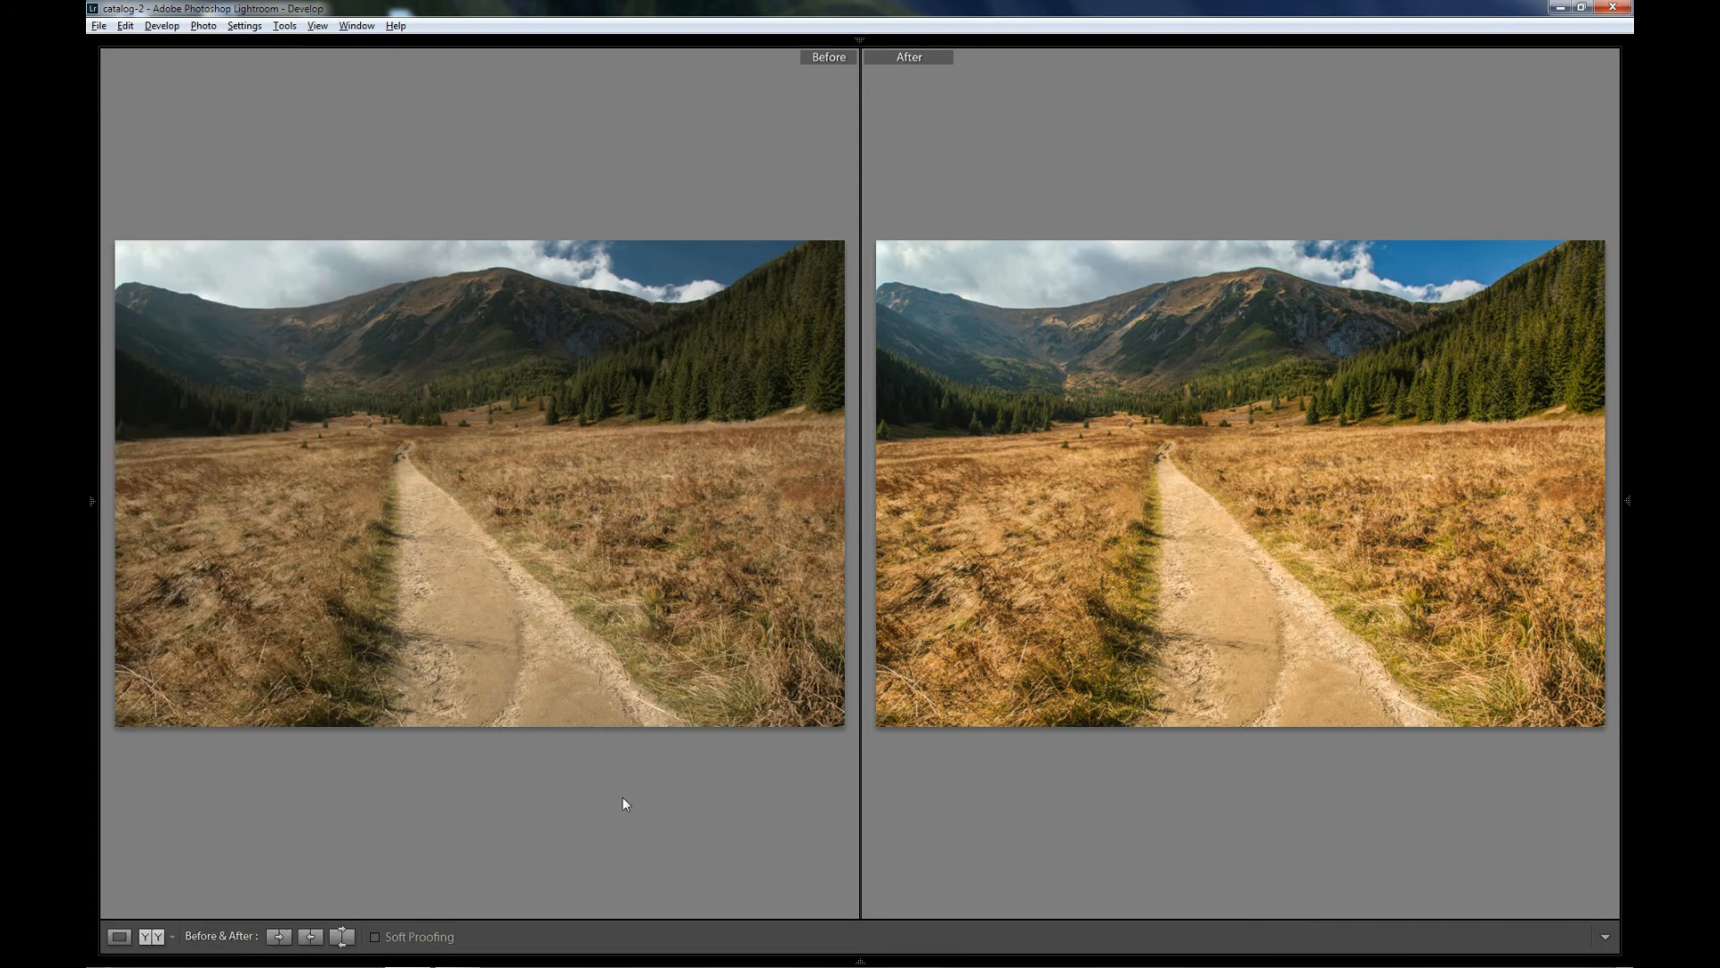